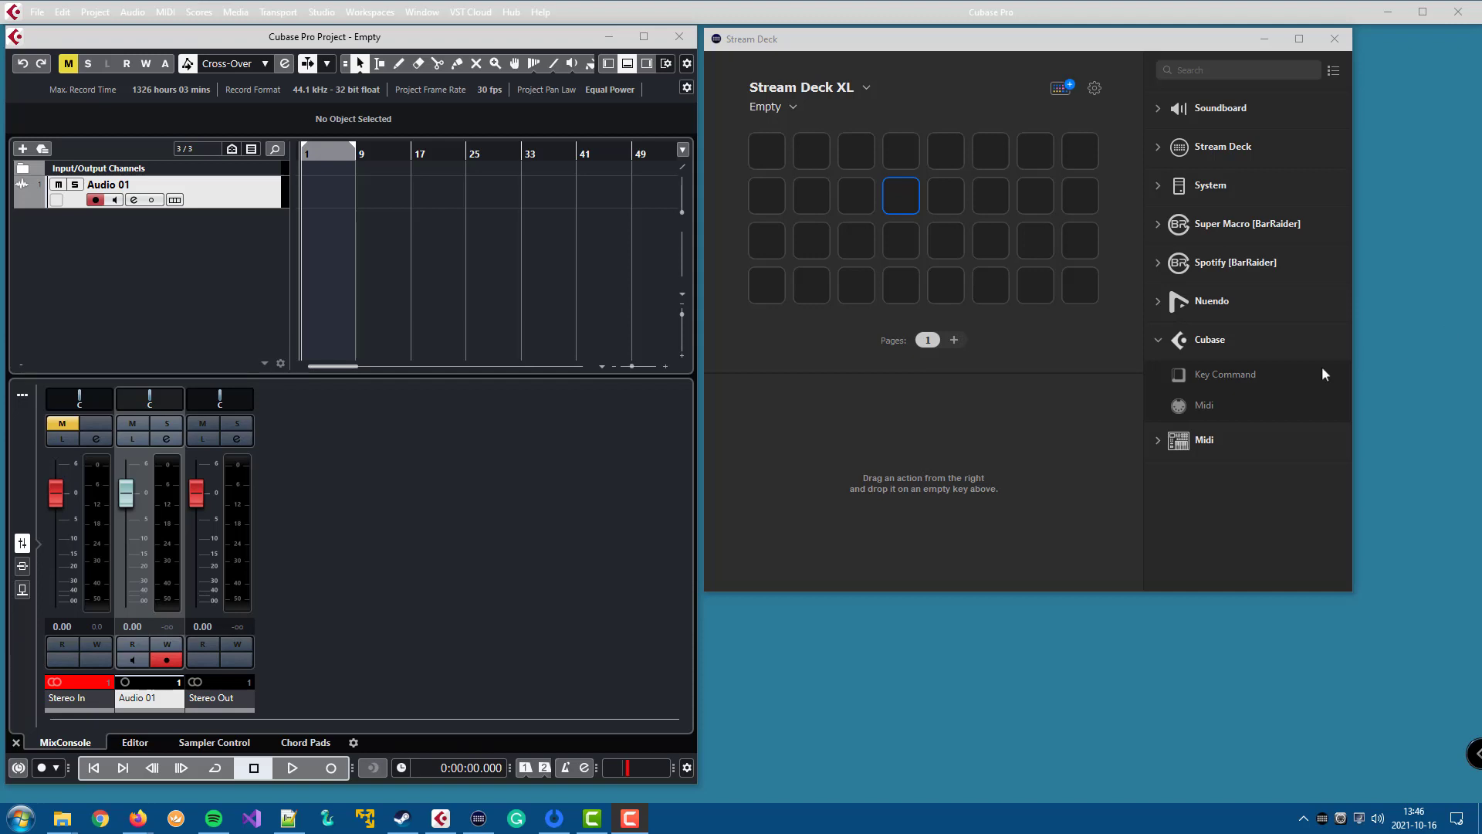
- Put a Cubase Midi action on the fourth key of row two, command unset, and open Cubase's Studio Setup
drag(1203, 406, 902, 200)
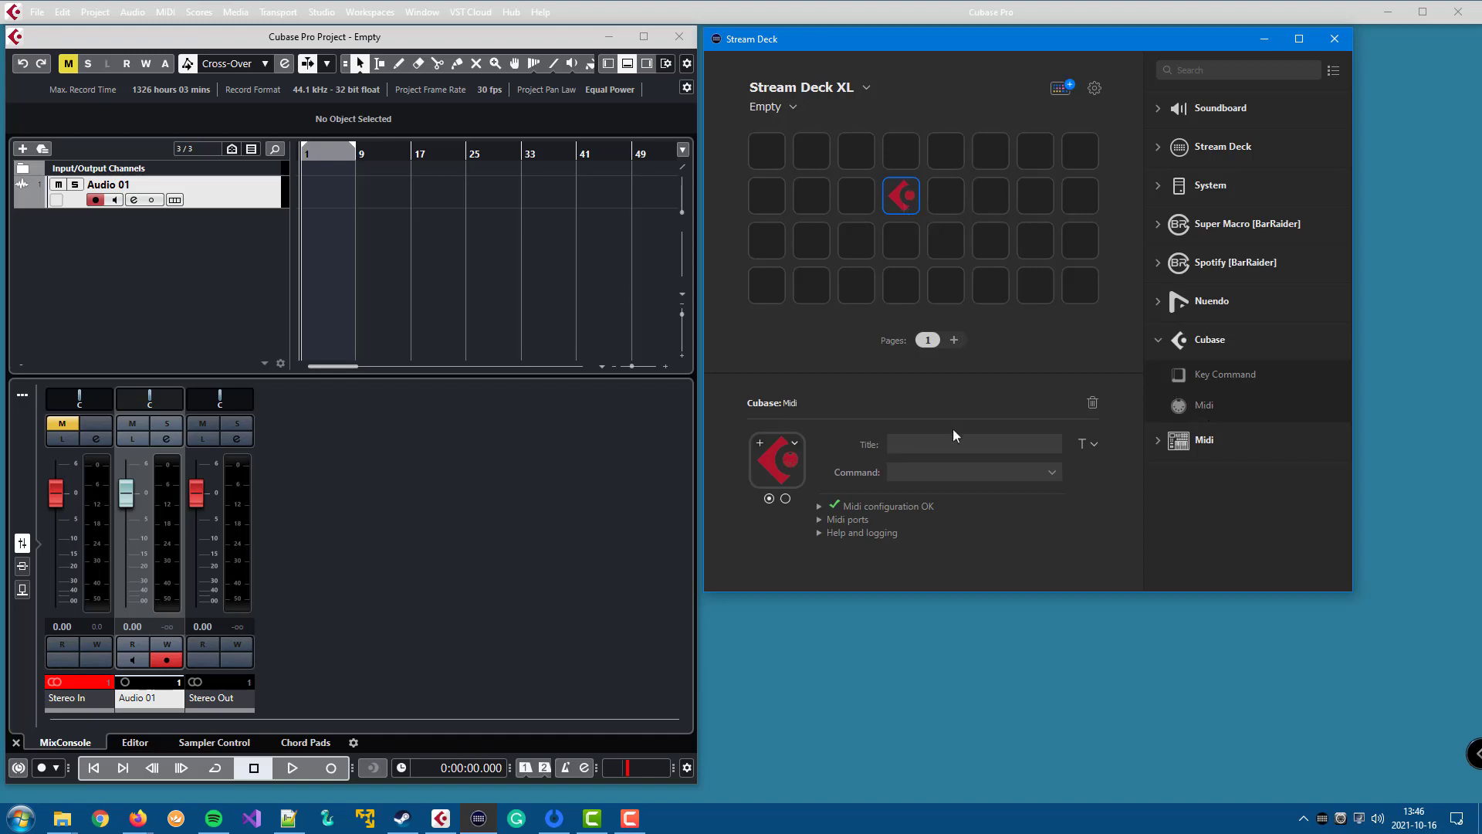
click(962, 470)
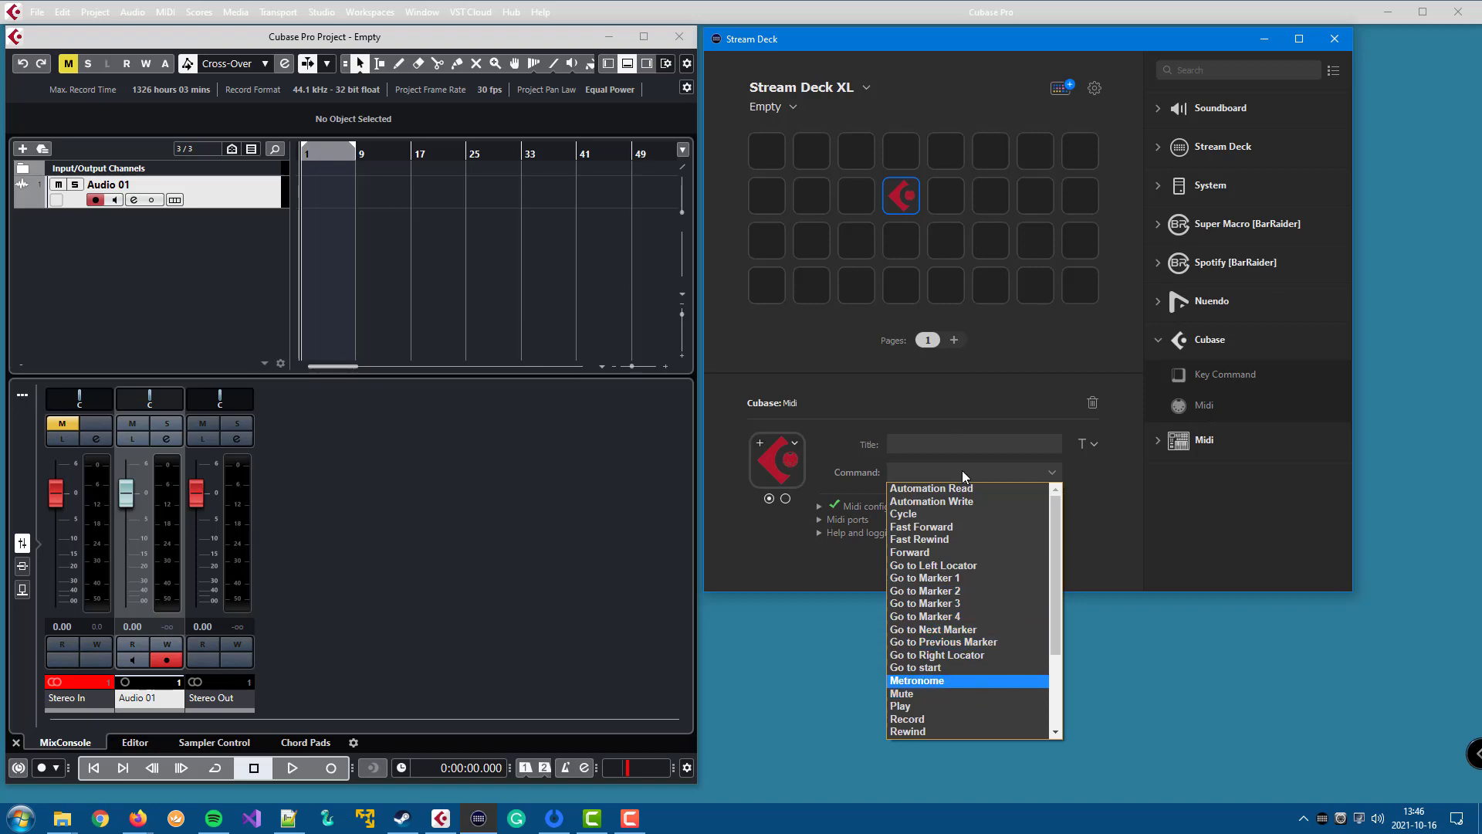
click(846, 470)
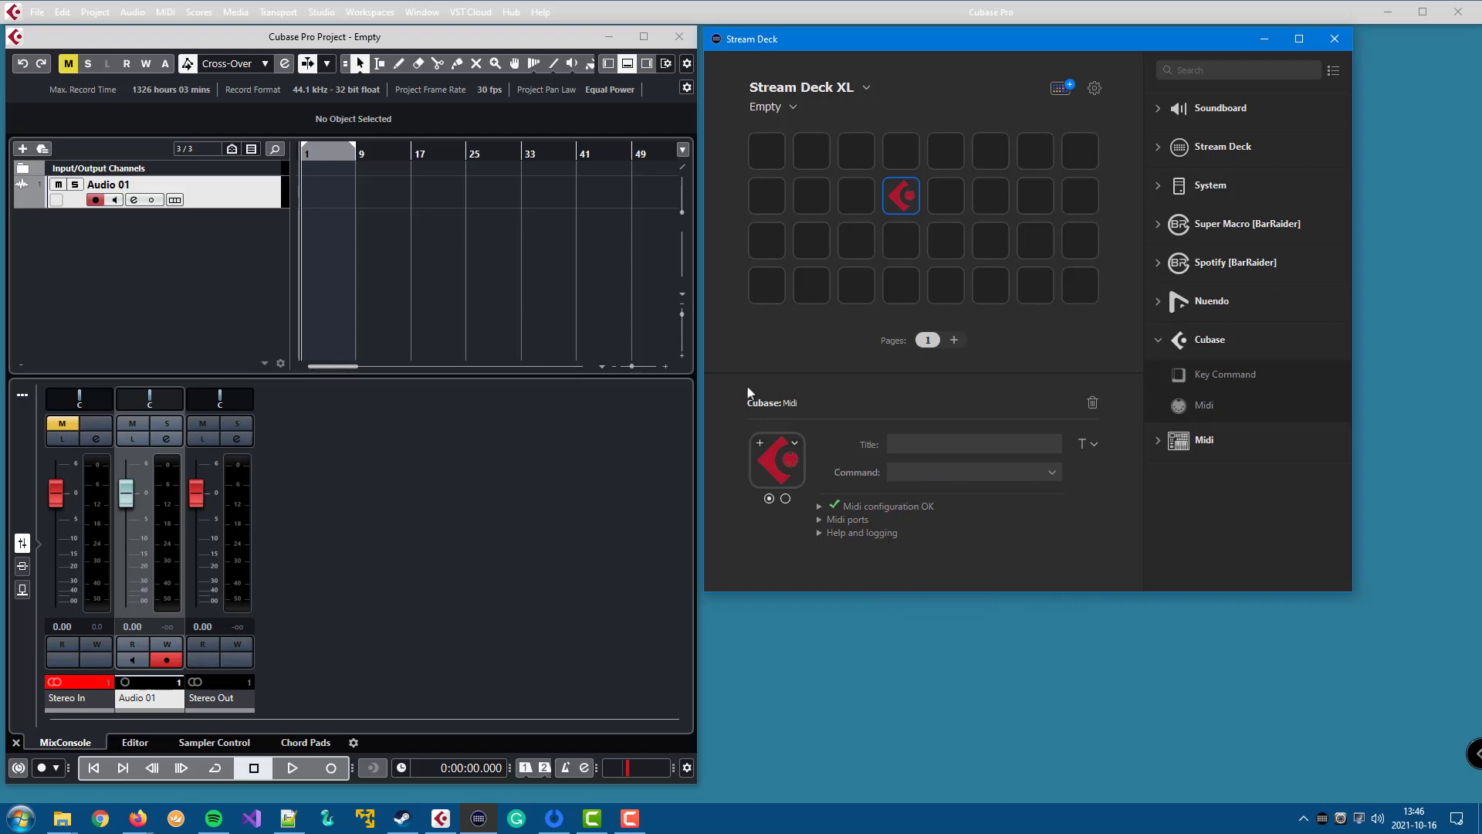
click(321, 12)
click(356, 276)
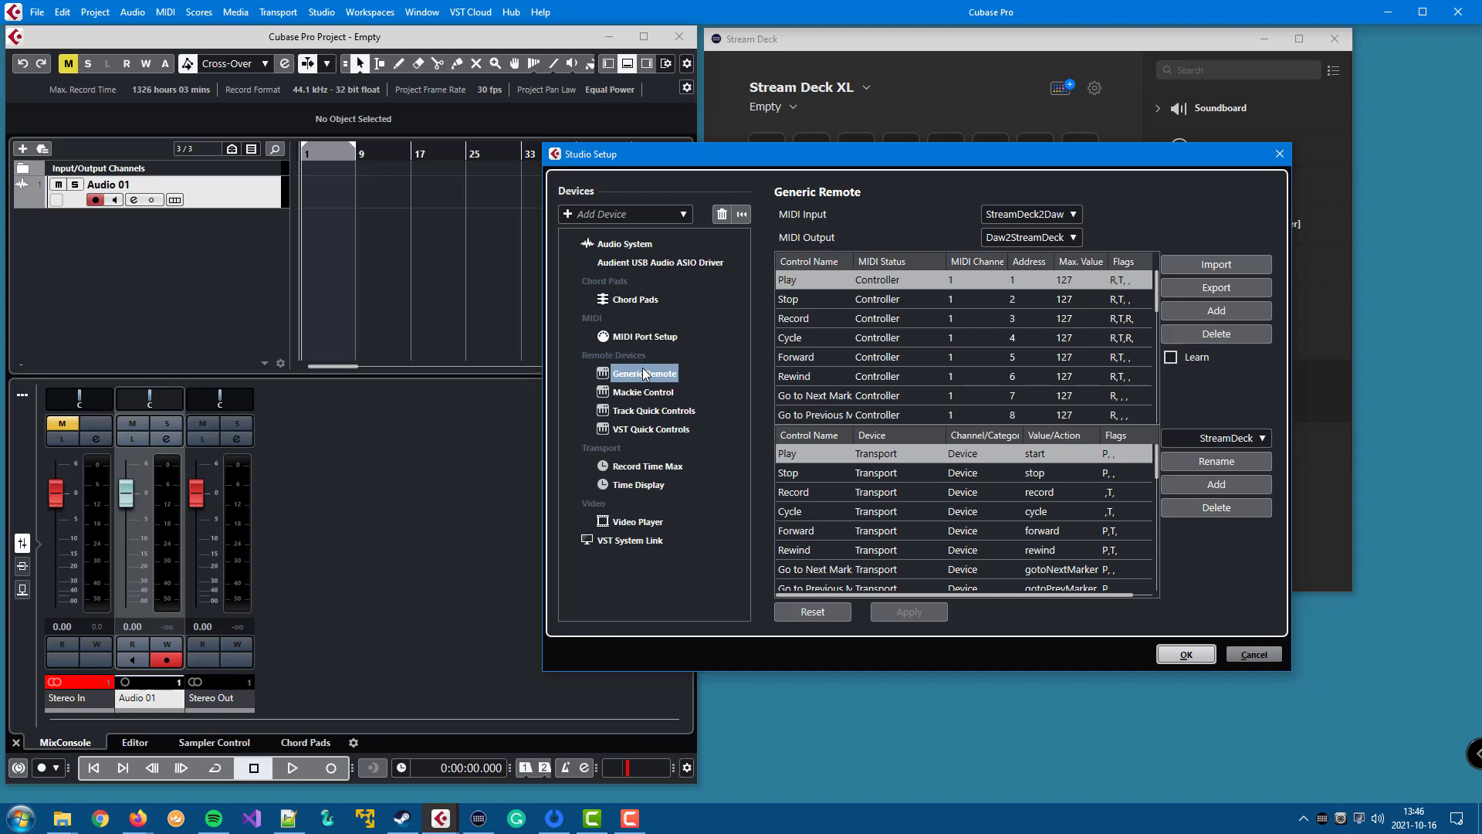
- Add Generic Remote 2 through Add Device > Generic Remote, then select the original Generic Remote
click(601, 215)
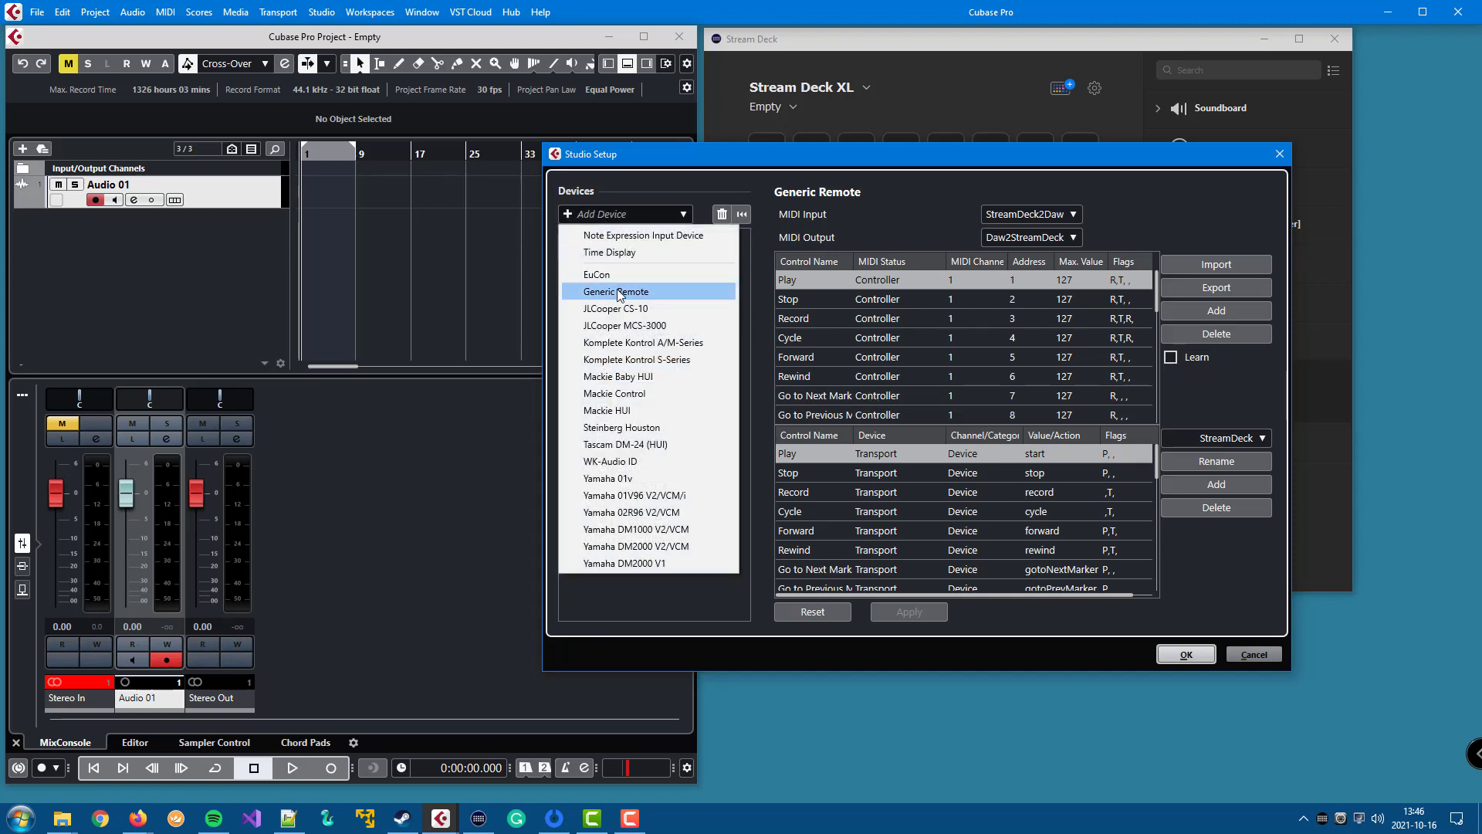
click(617, 294)
click(651, 375)
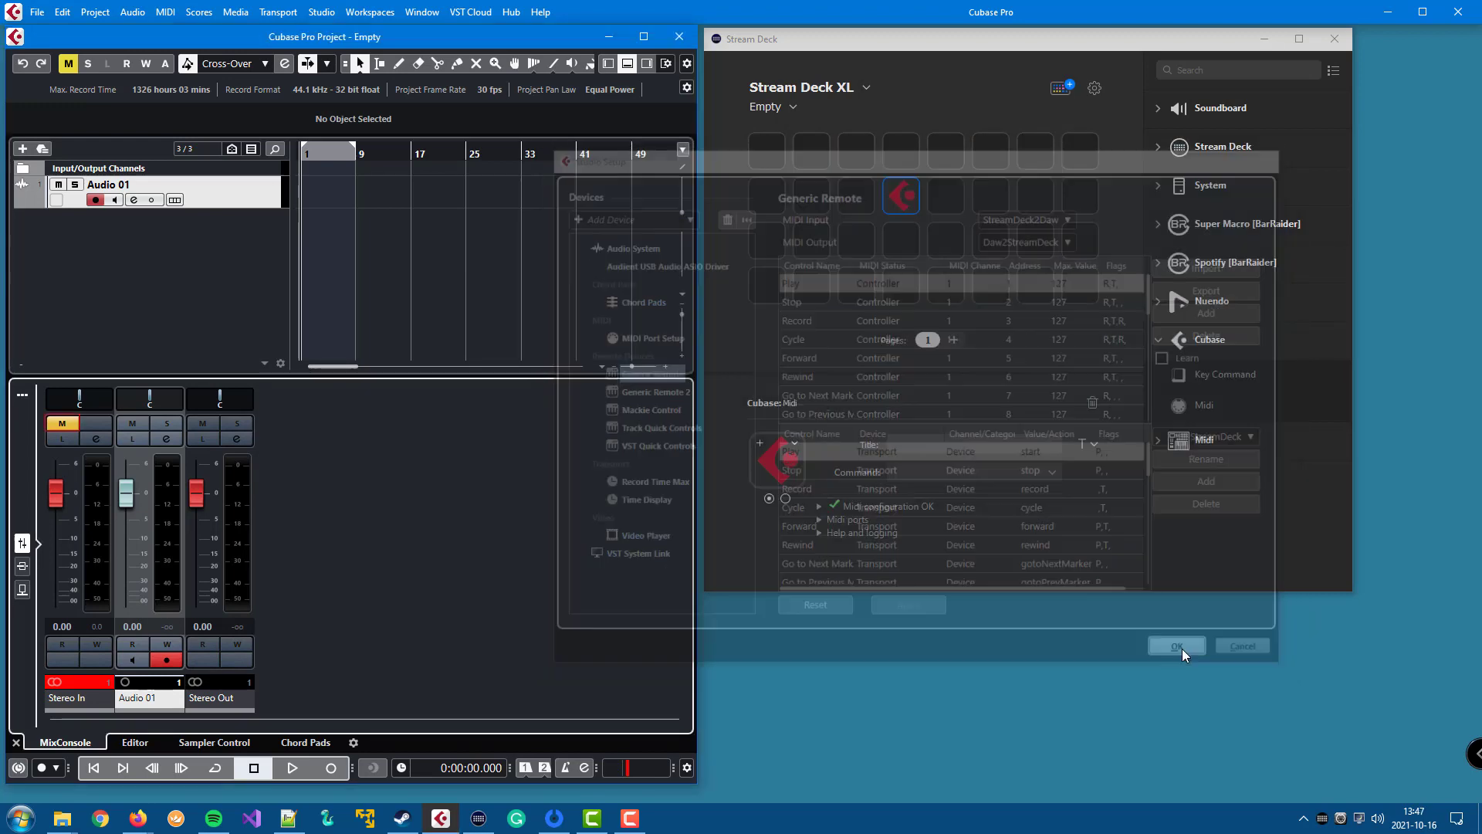
- Close Studio Setup with OK and browse the Midi key's command list without choosing a command
click(1186, 654)
click(962, 472)
scroll(949, 641, down, 3)
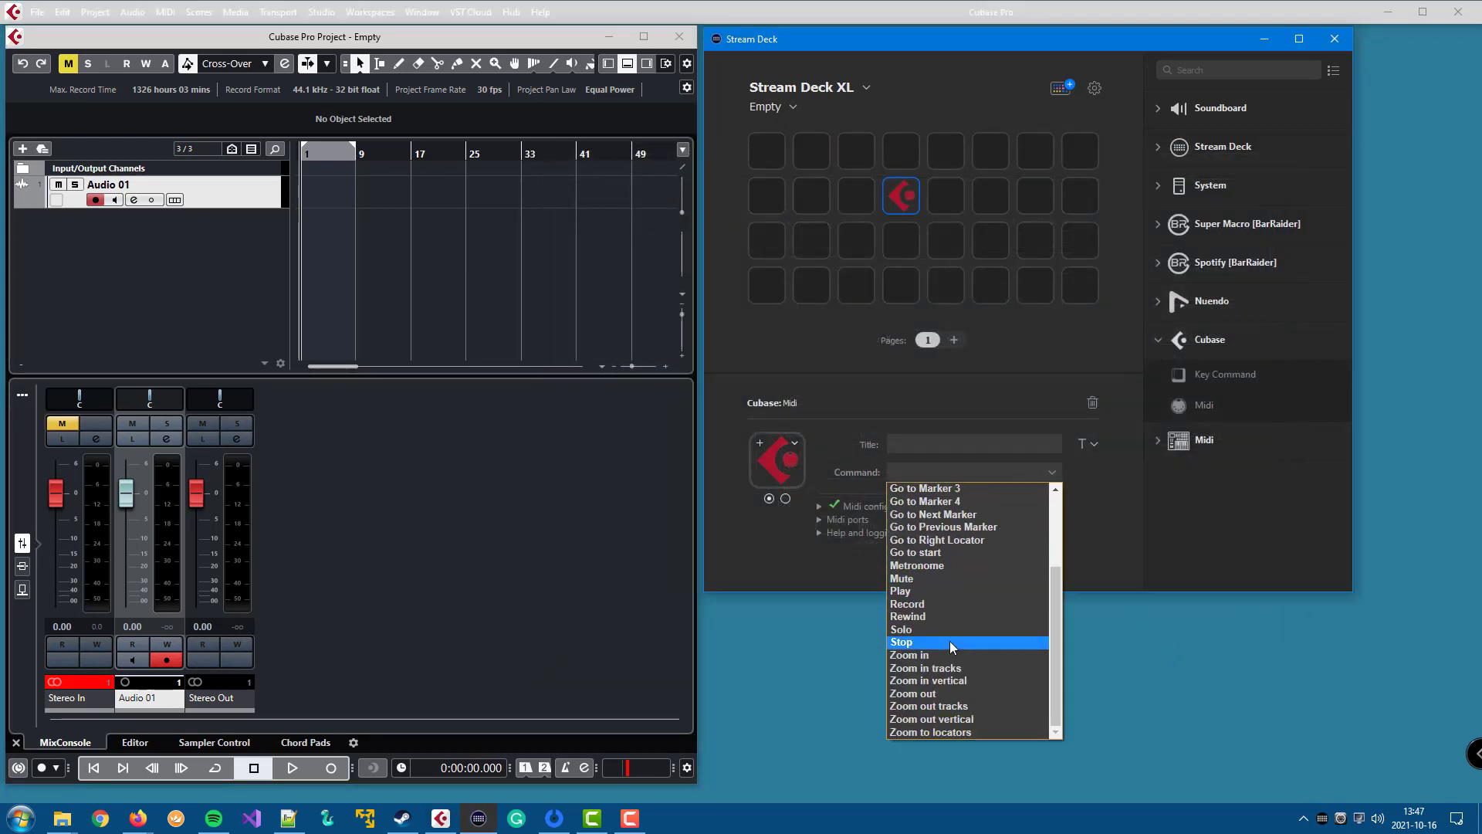
scroll(950, 641, up, 3)
key(Up)
key(Up)
key(Up)
key(Up)
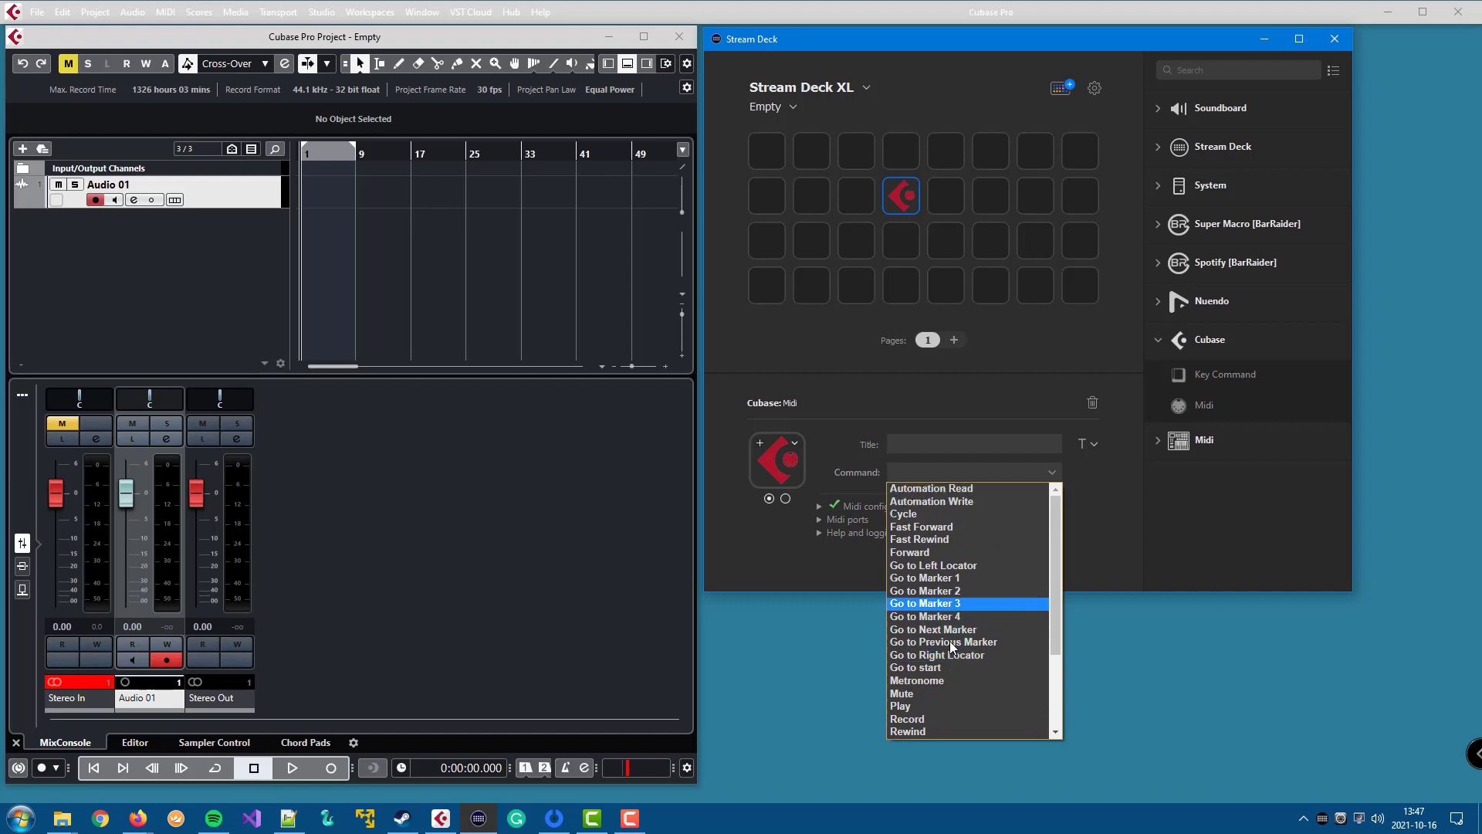
scroll(951, 647, down, 2)
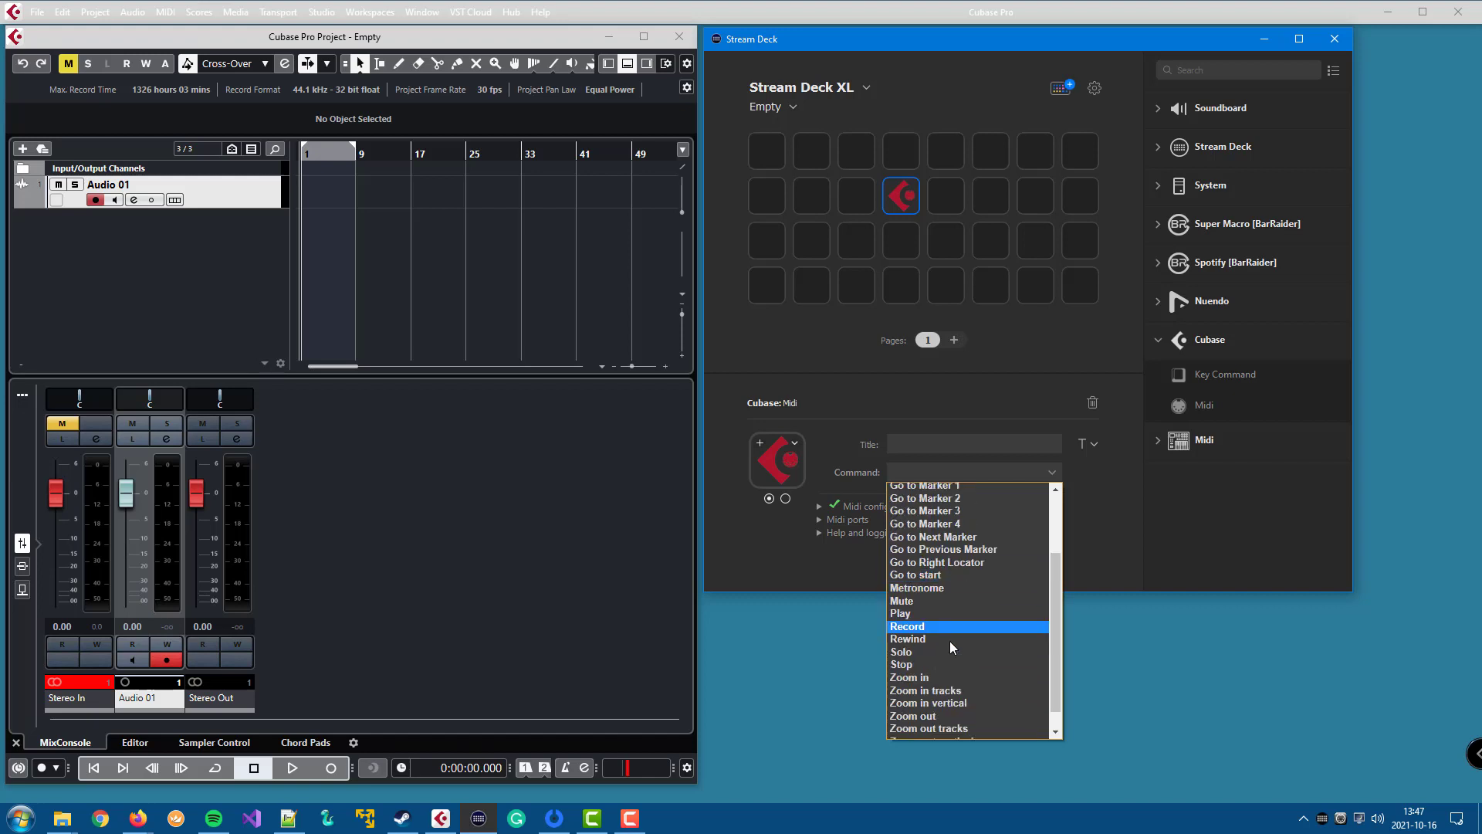
key(Up)
key(Up)
key(Up)
key(Up)
key(Up)
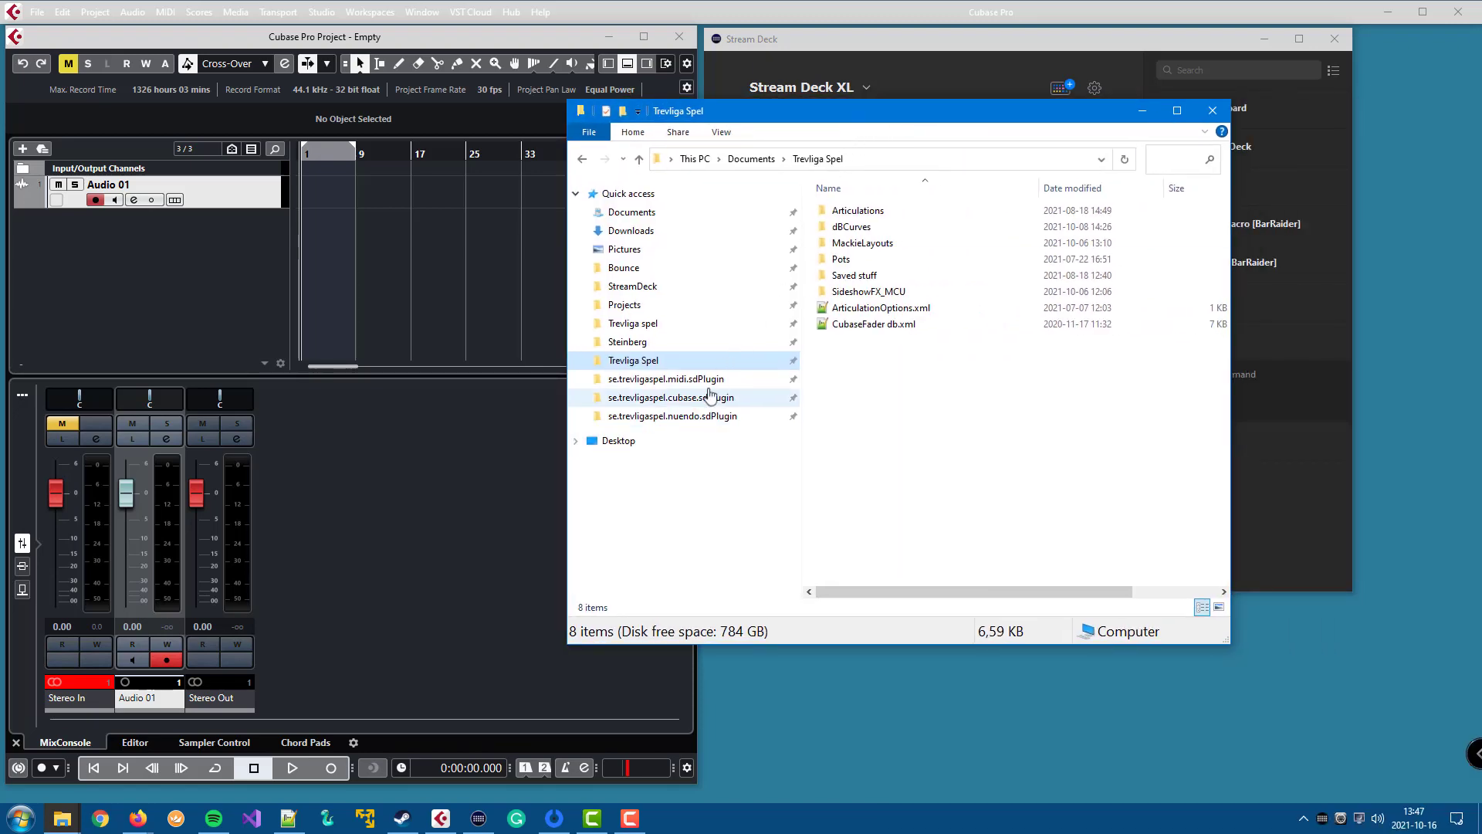
- Copy StreamDeckCubaseUserSettings.xml from the se.trevligaspel.cubase.sdPlugin folder
click(704, 398)
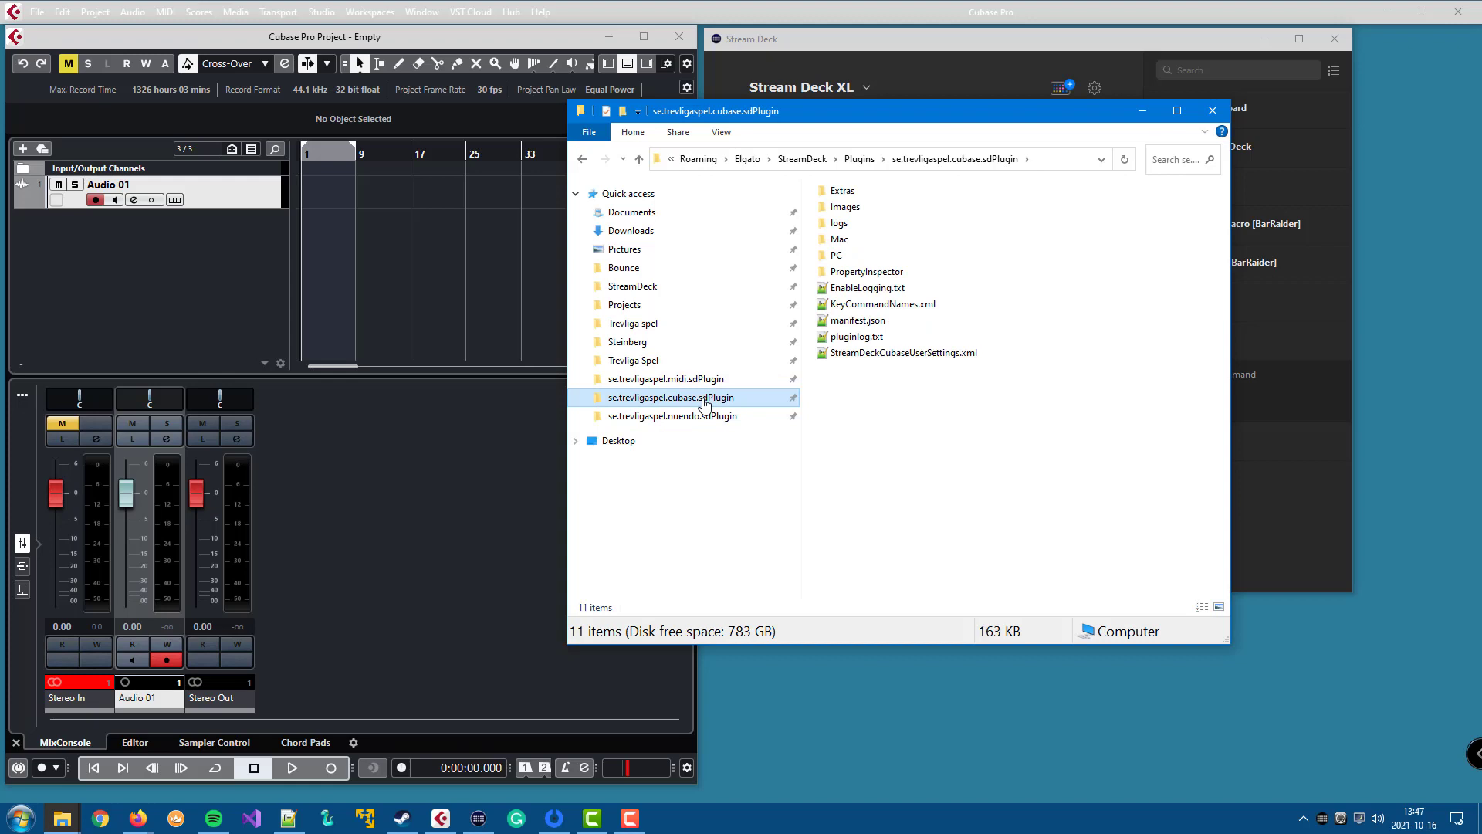
click(694, 419)
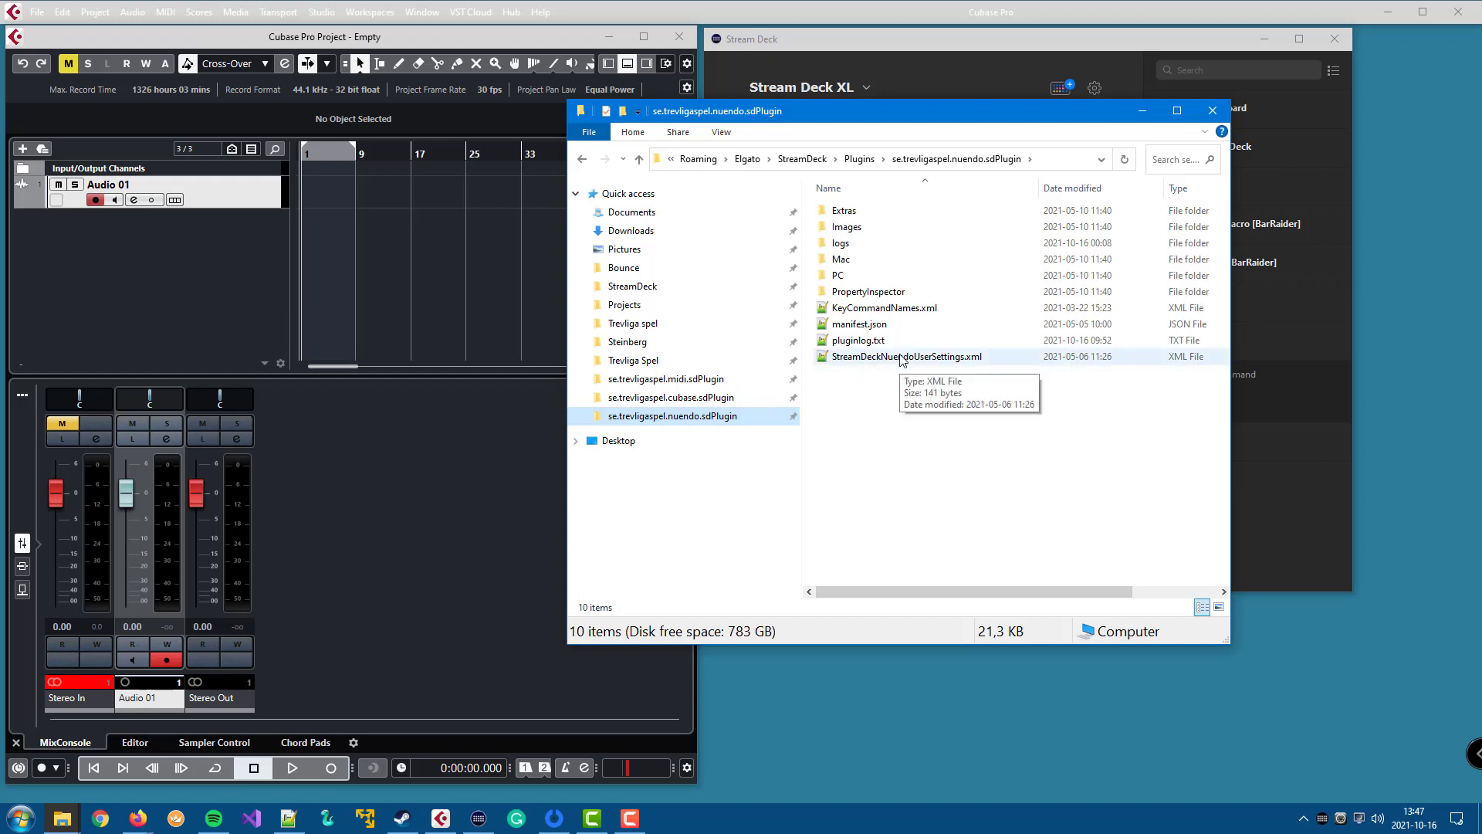
click(695, 397)
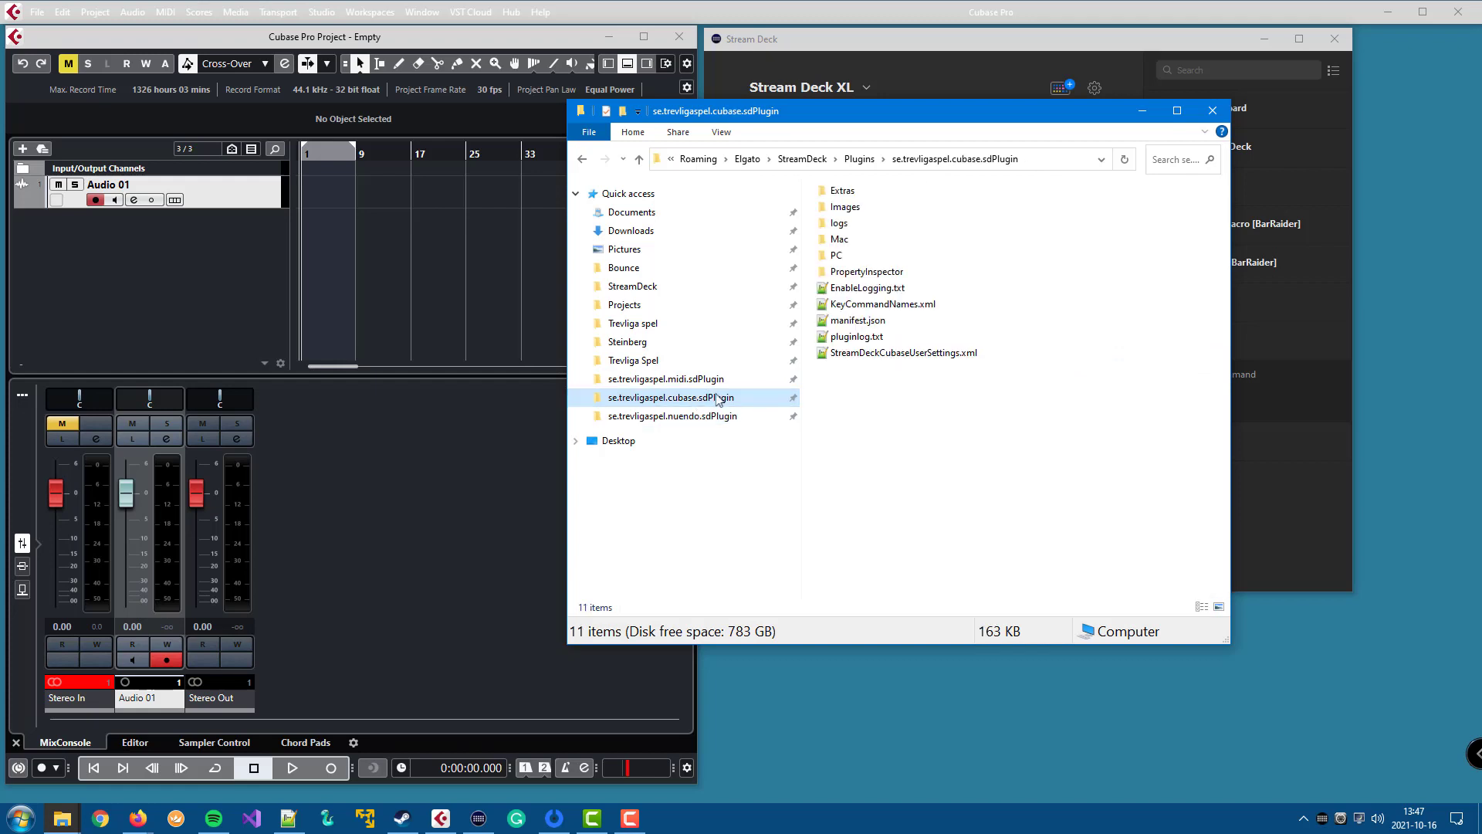
right_click(878, 361)
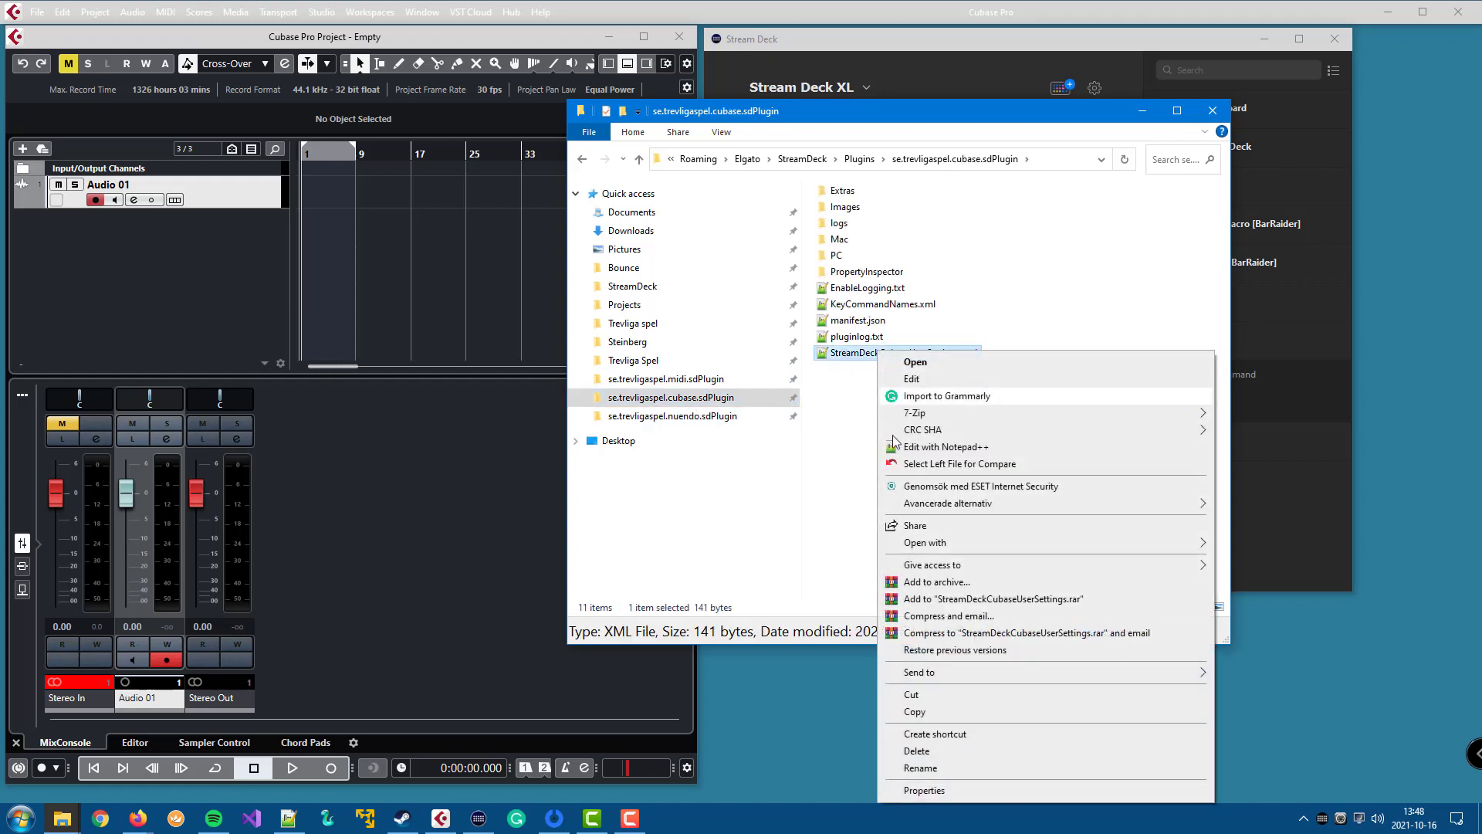
click(949, 717)
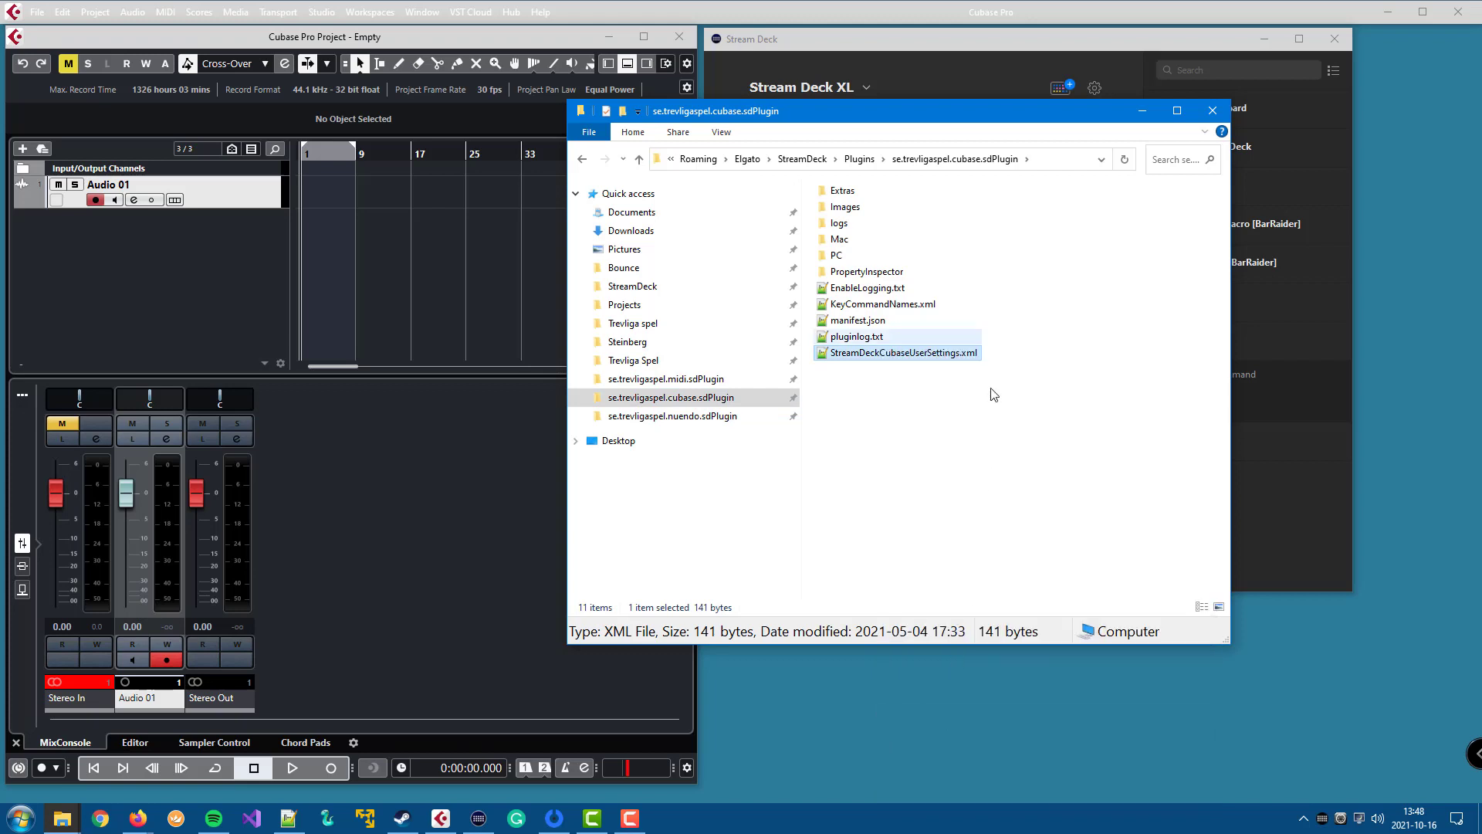
- Paste the settings file into Documents\Trevliga Spel
click(647, 363)
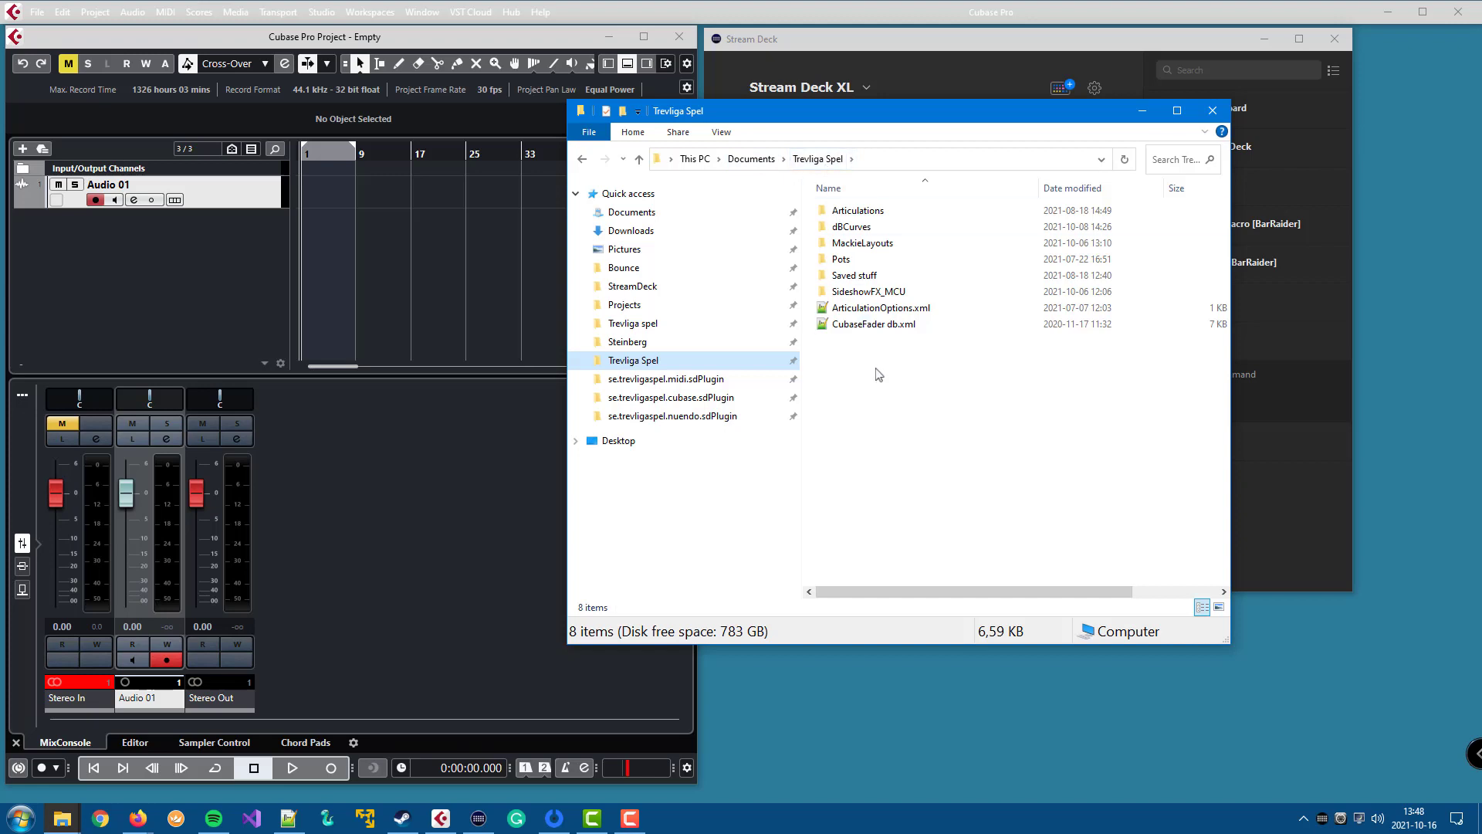
right_click(888, 413)
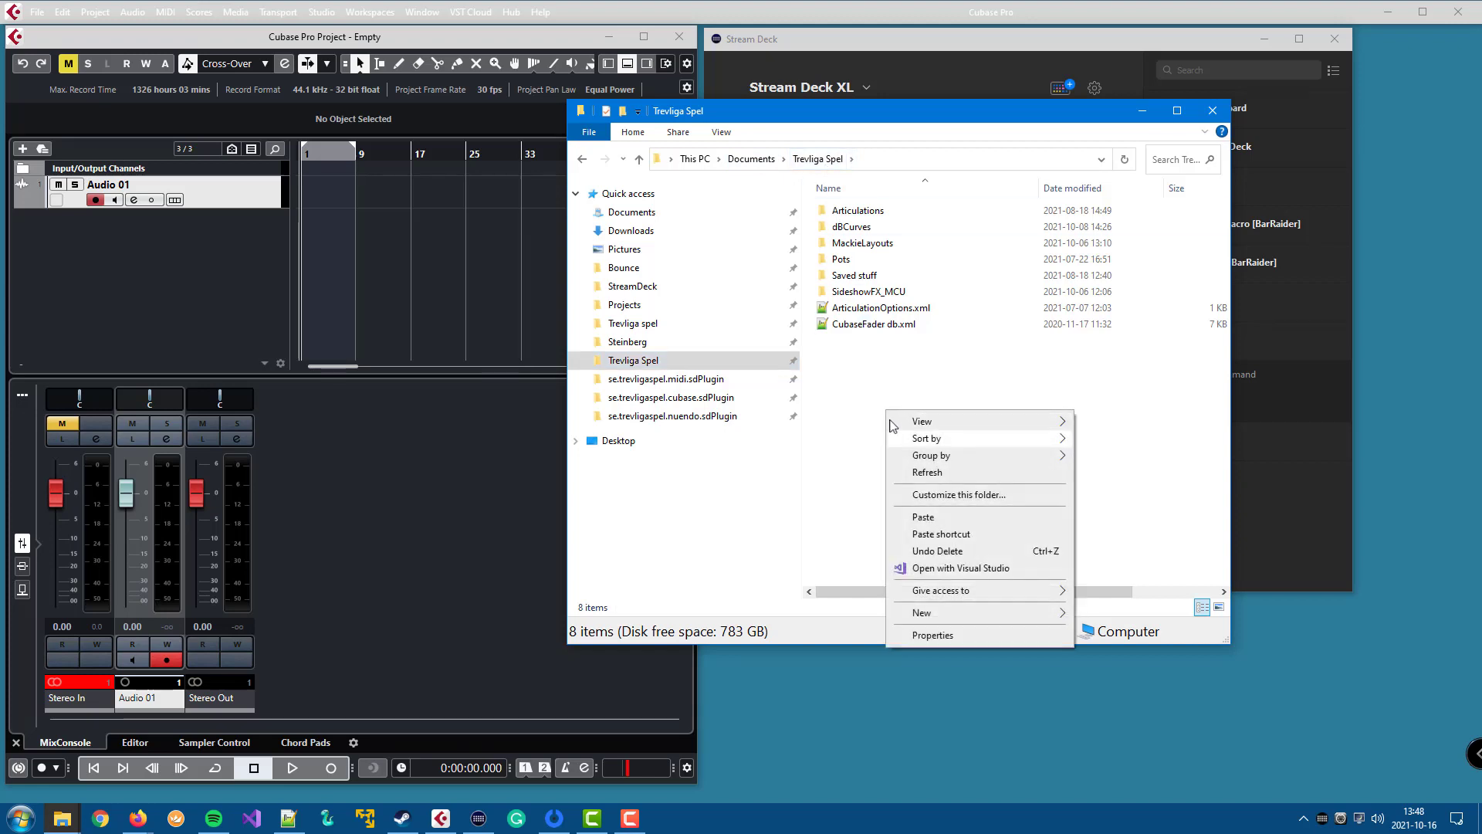
click(925, 518)
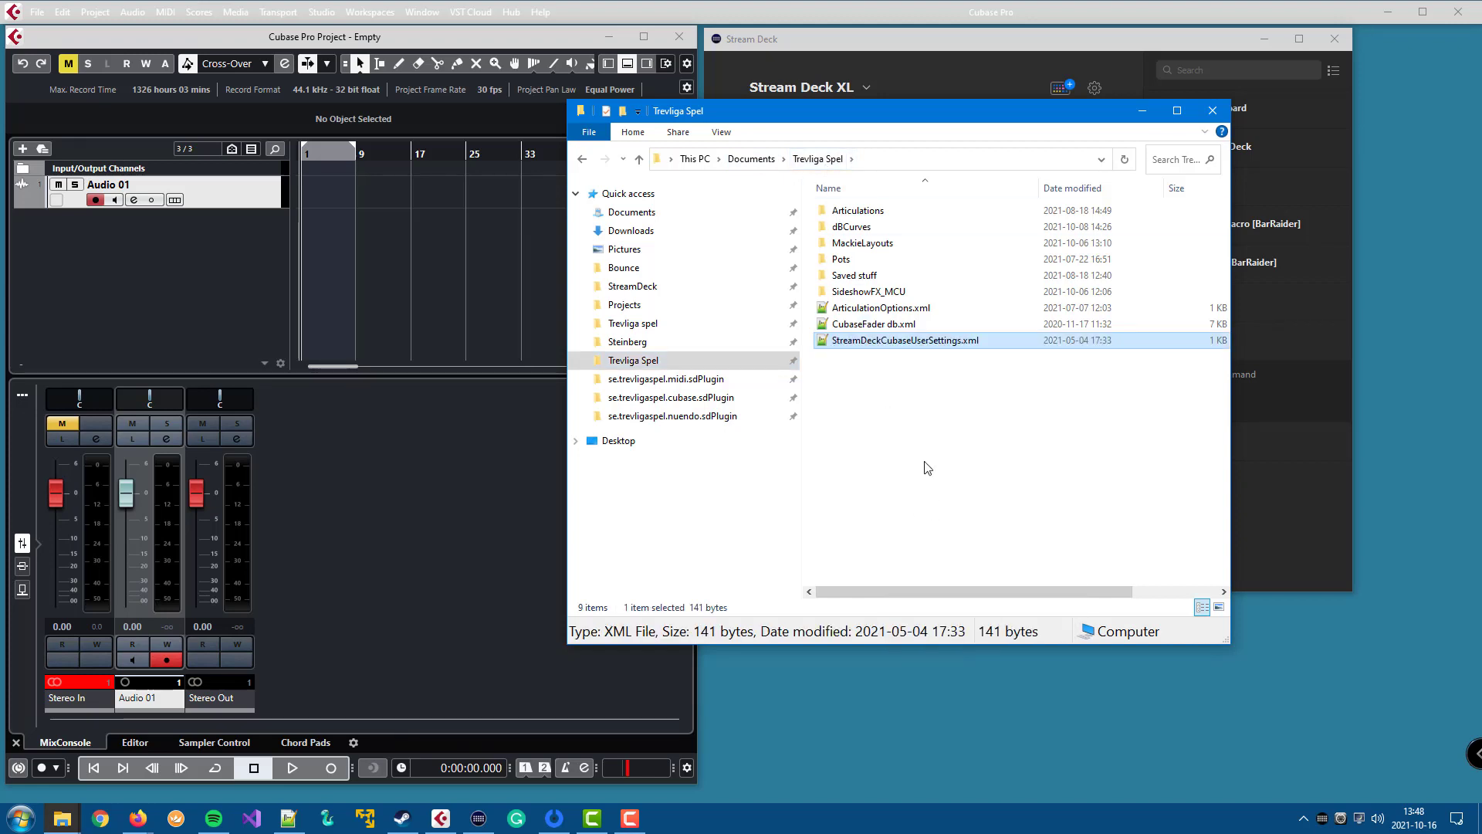
- Open StreamDeckCubaseUserSettings.xml in Notepad++ and duplicate line 4's GenericRemoteName entry
double_click(913, 342)
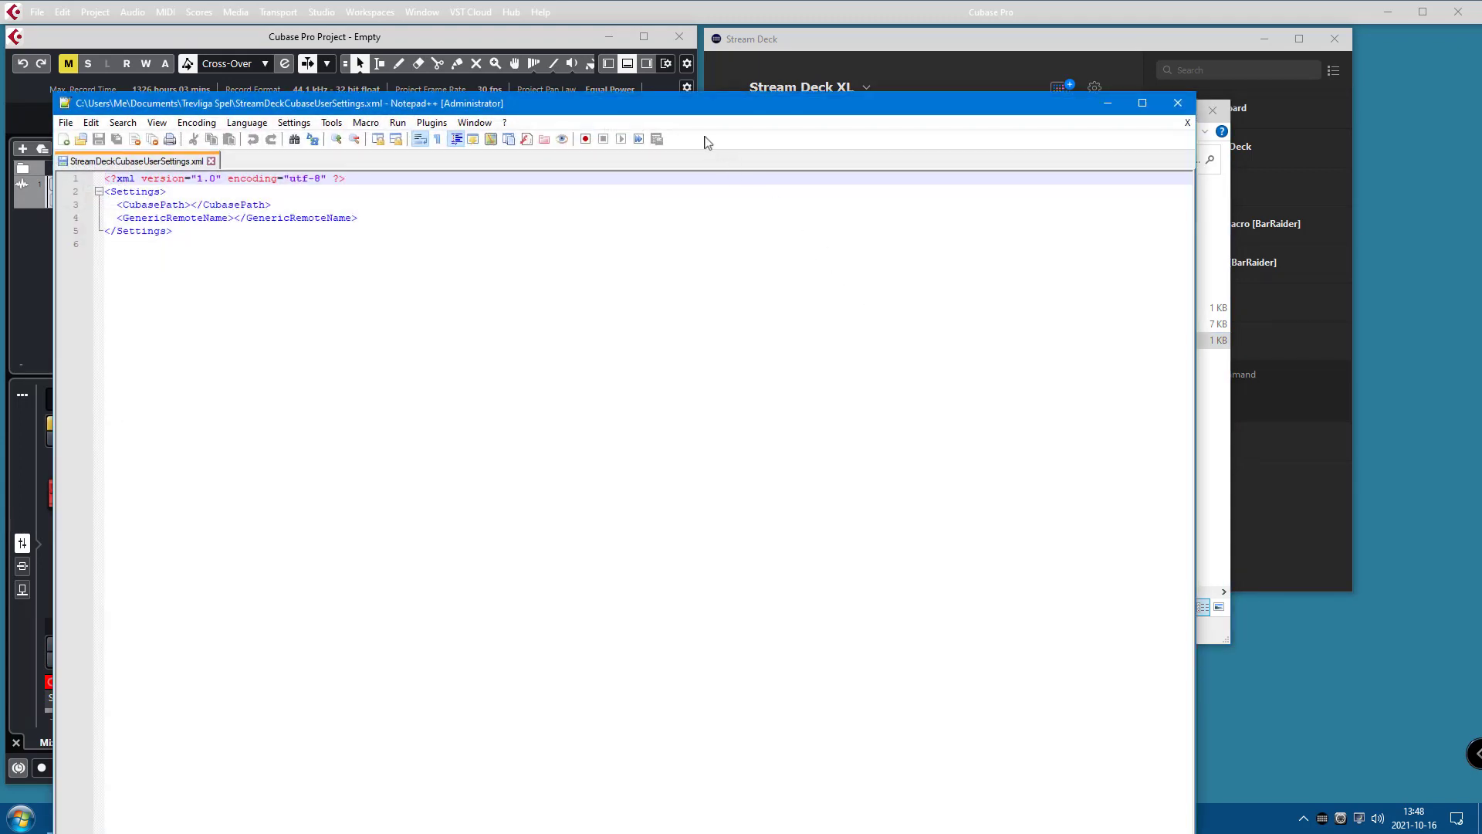
drag(670, 102, 823, 17)
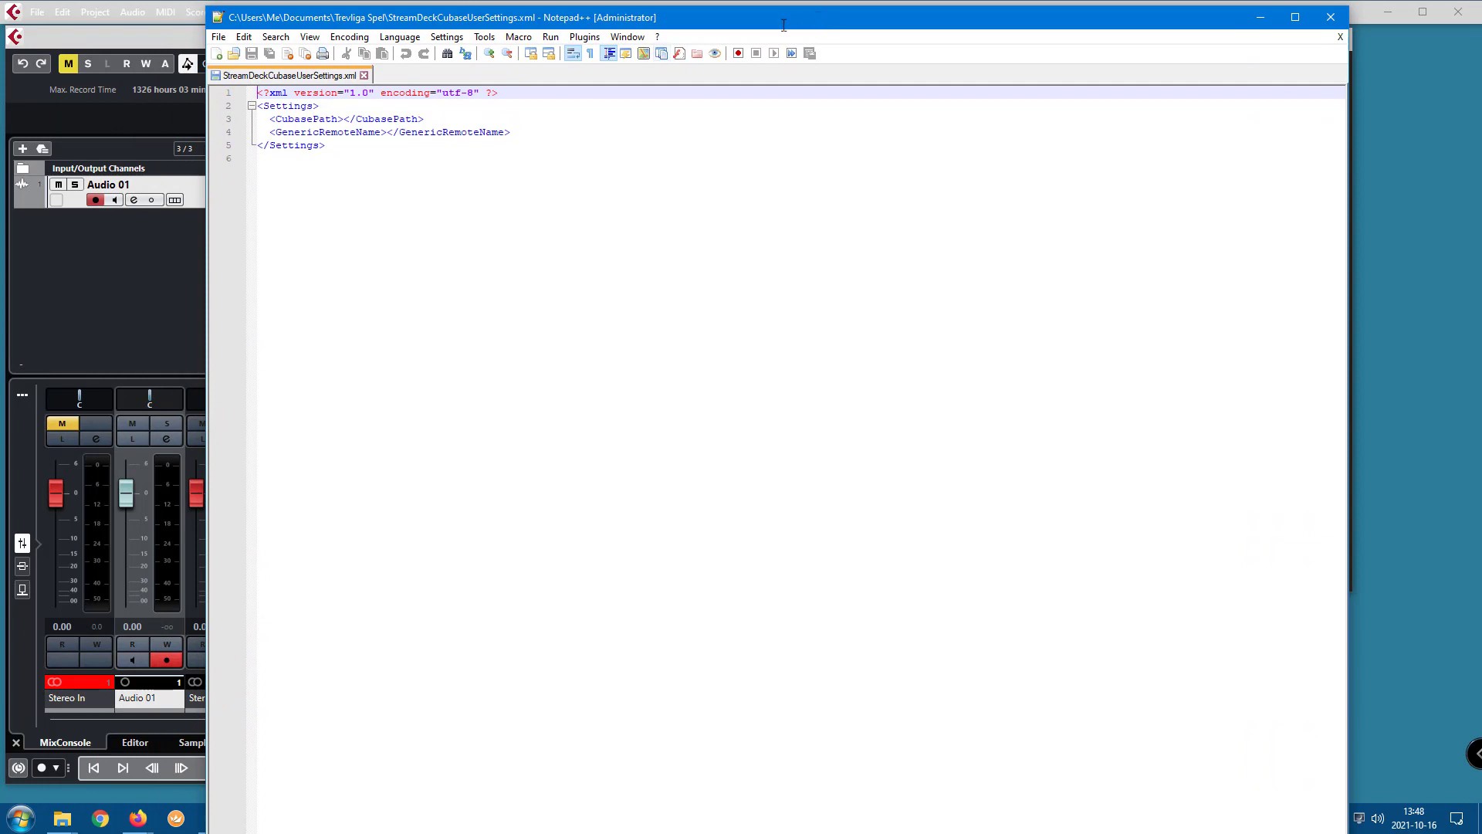
drag(272, 132, 509, 132)
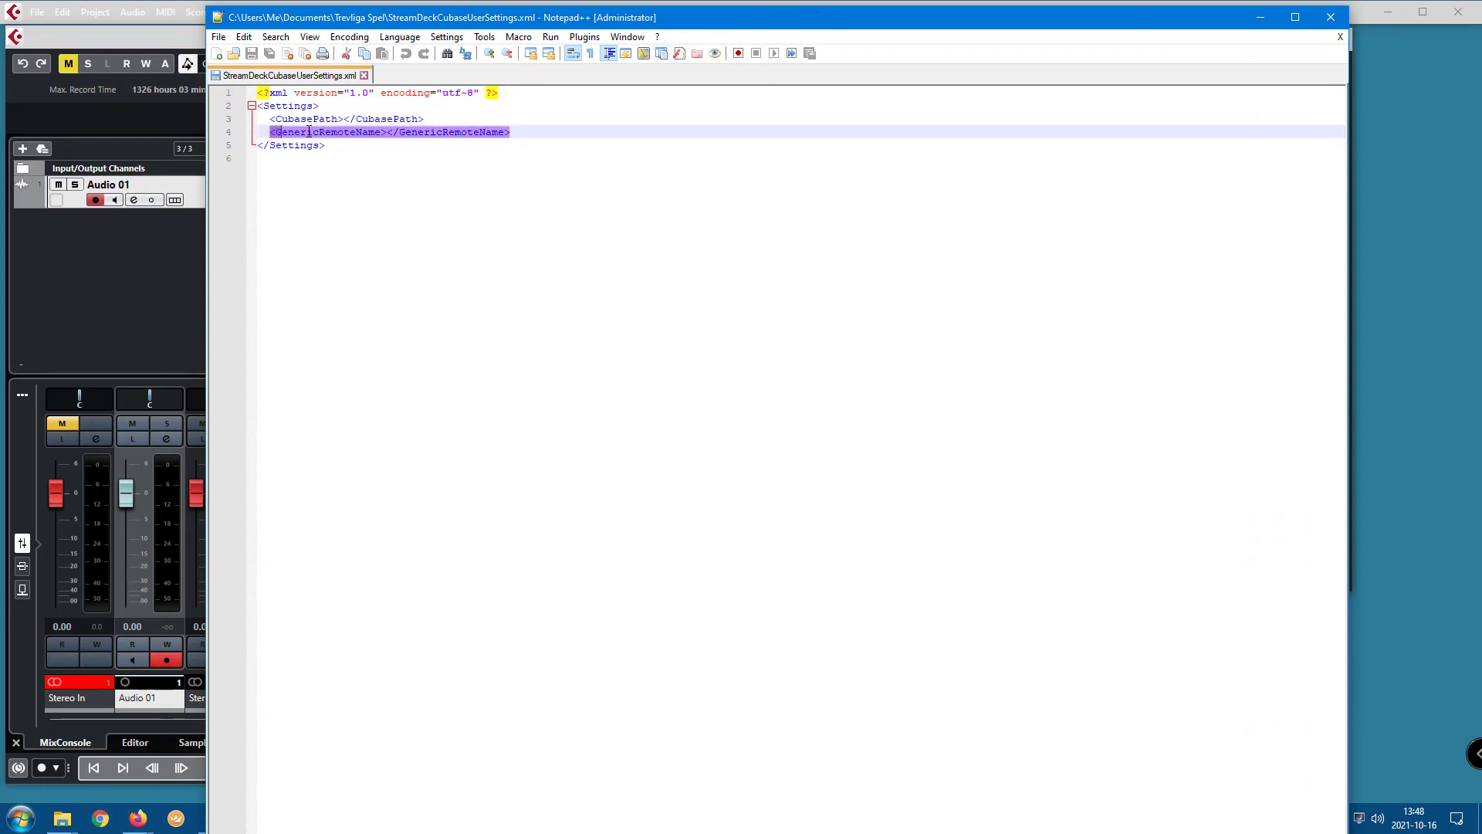
click(546, 132)
key(Return)
key(ctrl+v)
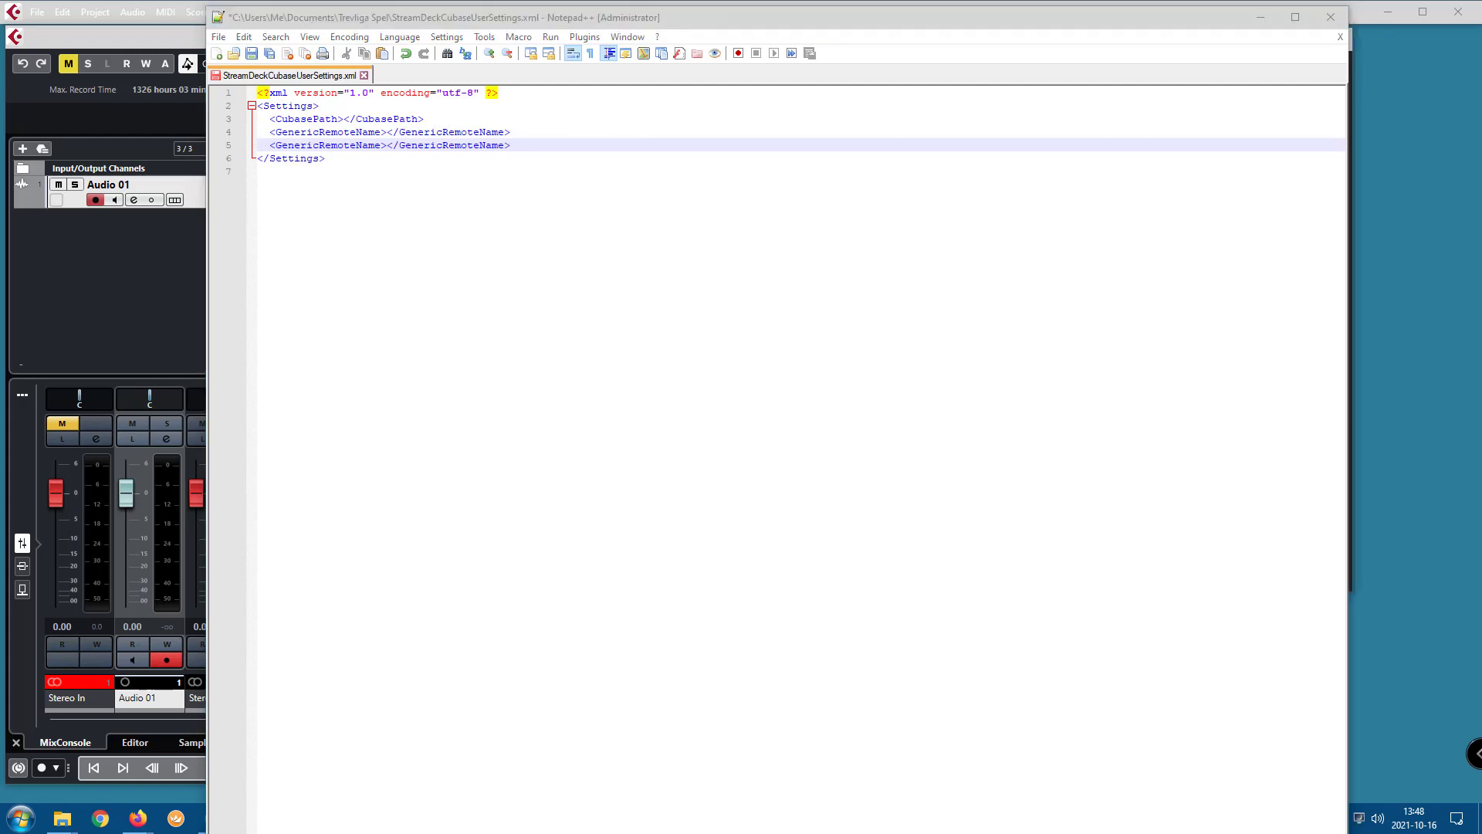
- Fill the two GenericRemoteName tags with Generic Remote and Generic Remote 2
click(386, 134)
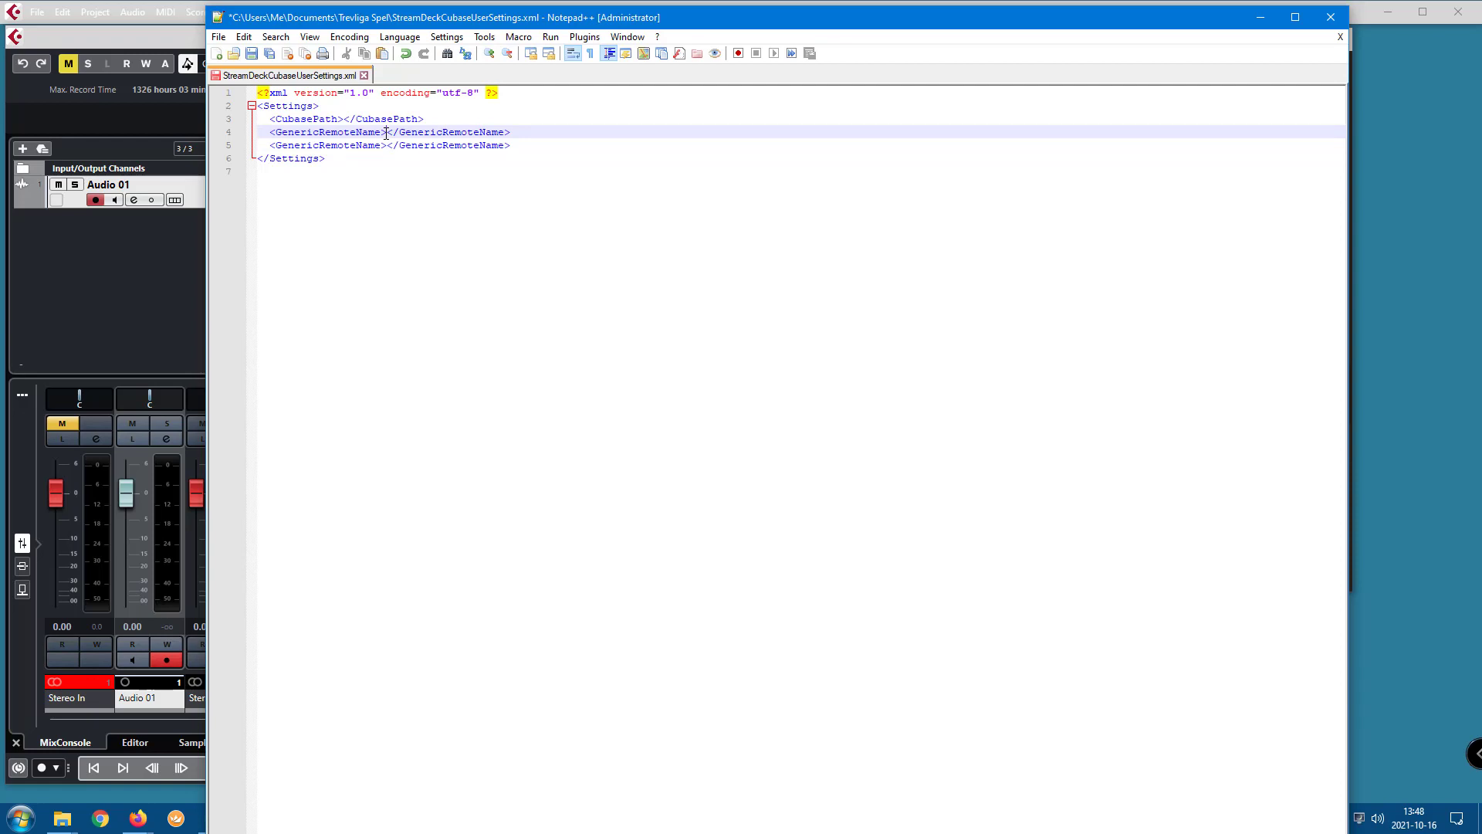
text(Generic Remote)
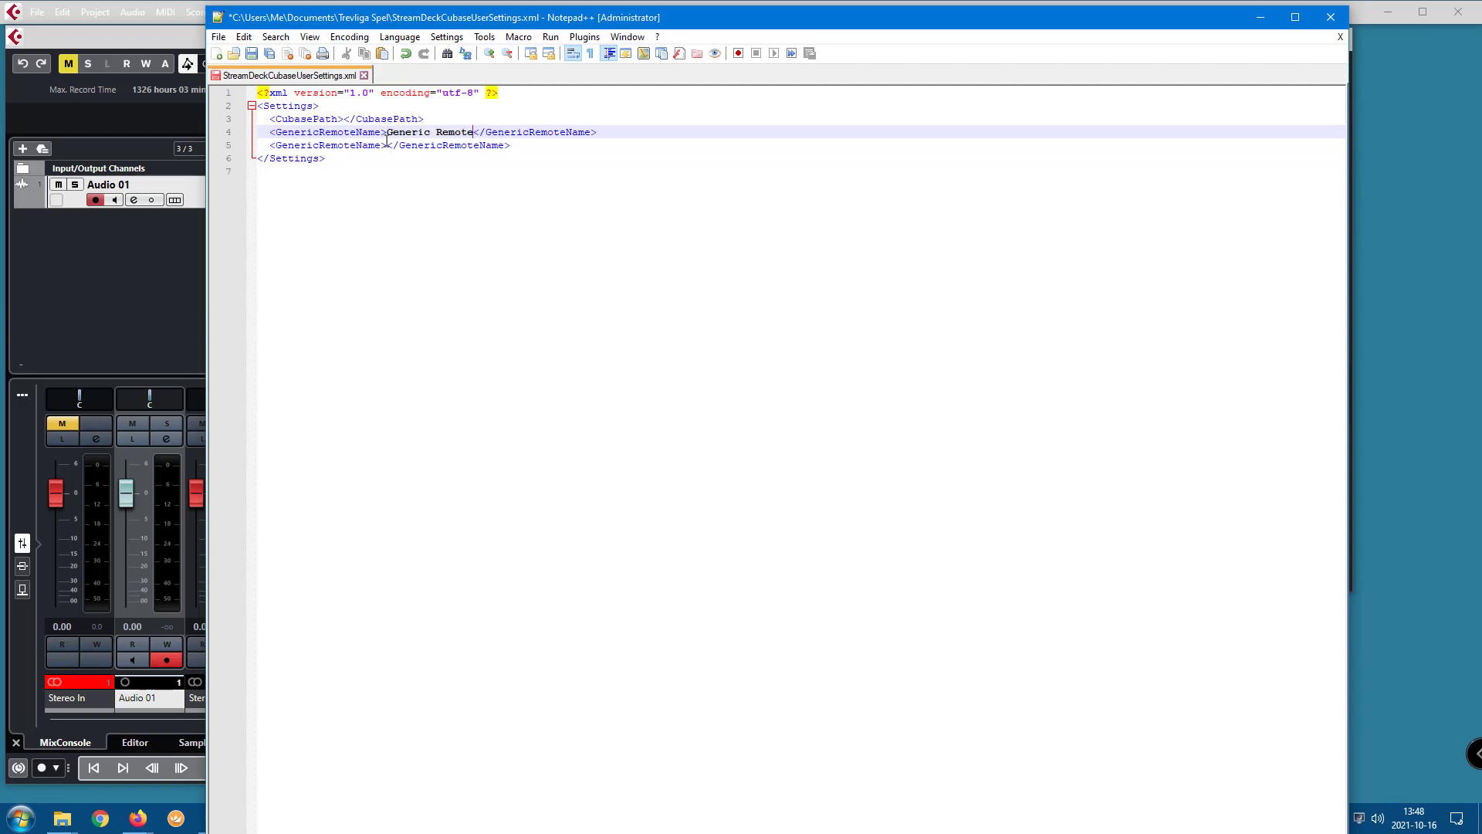
click(386, 145)
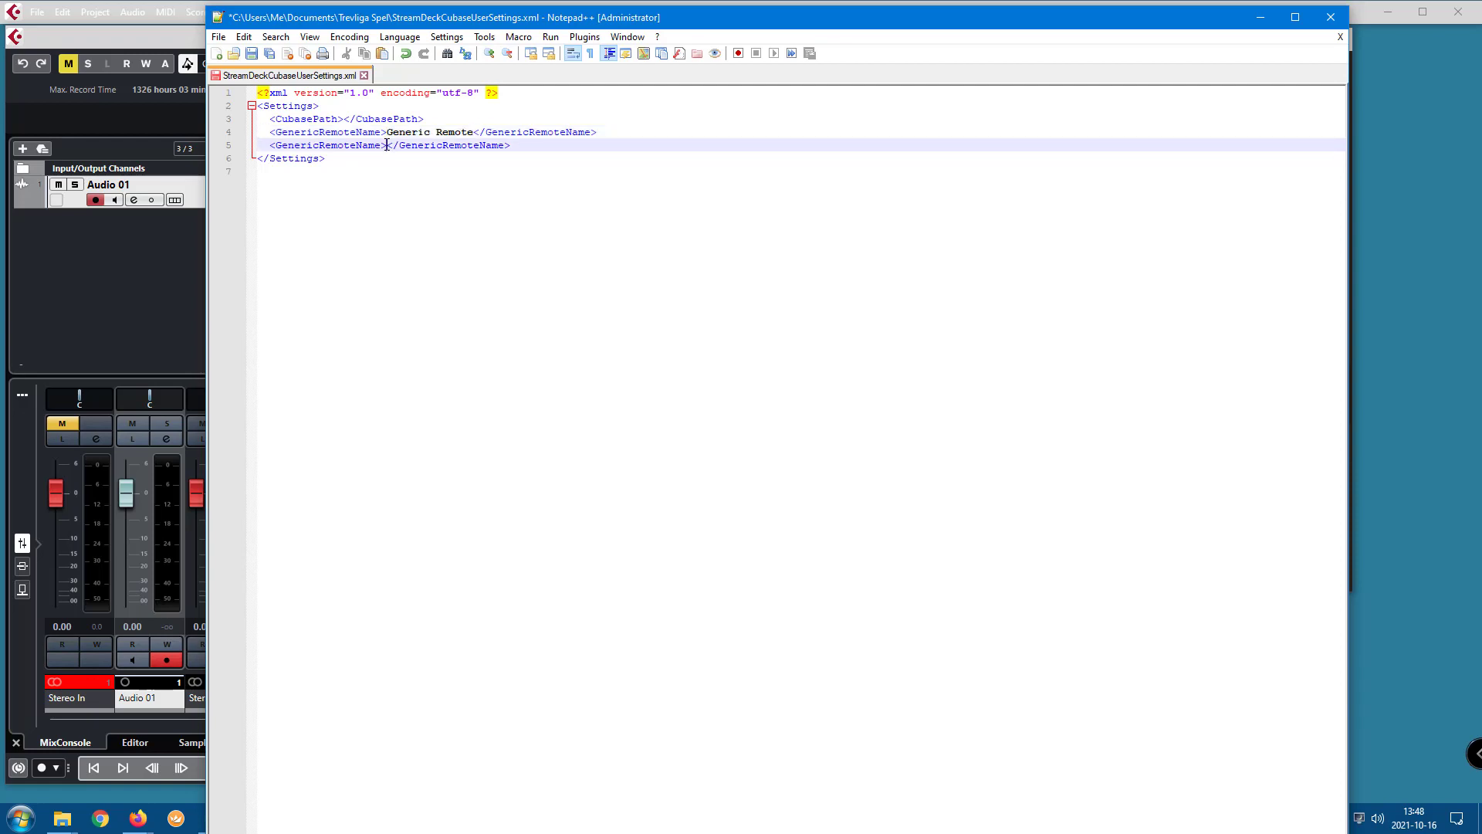
text(Generic Remote)
text(2)
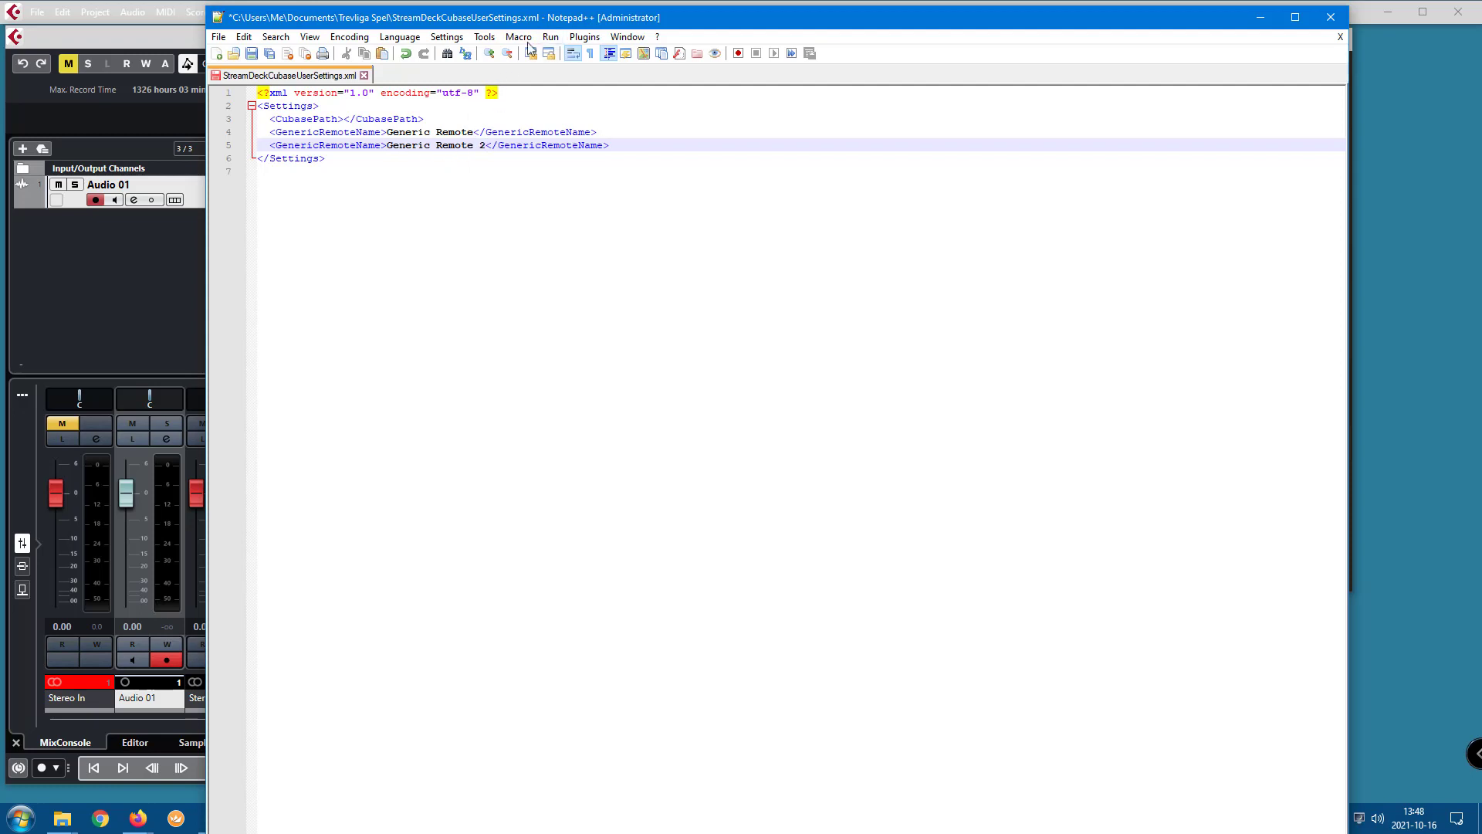
drag(546, 23, 965, 100)
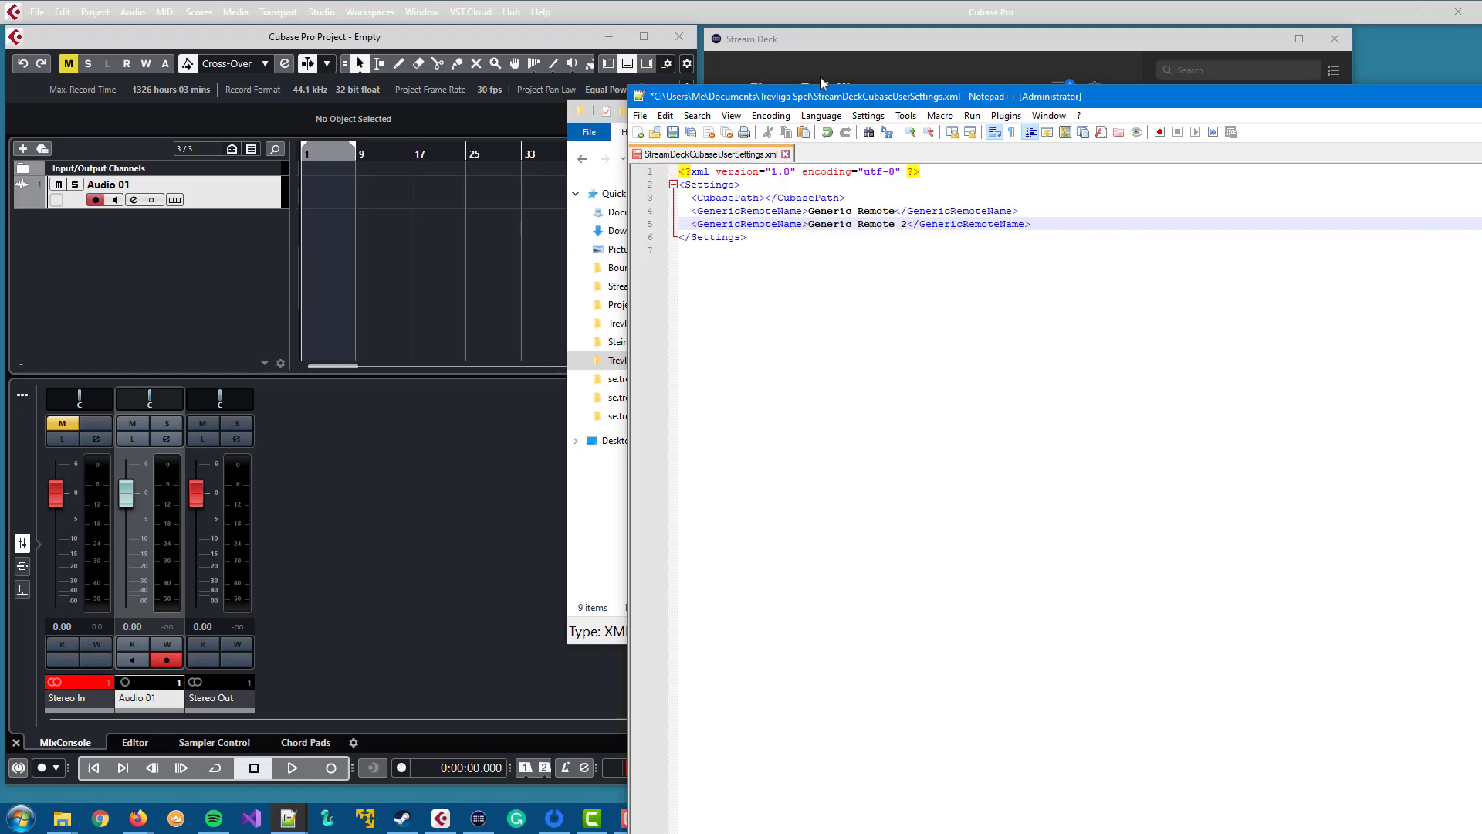
- Reopen Cubase's Studio Setup on Generic Remote, placed top-left beside the Notepad++ settings file
click(322, 12)
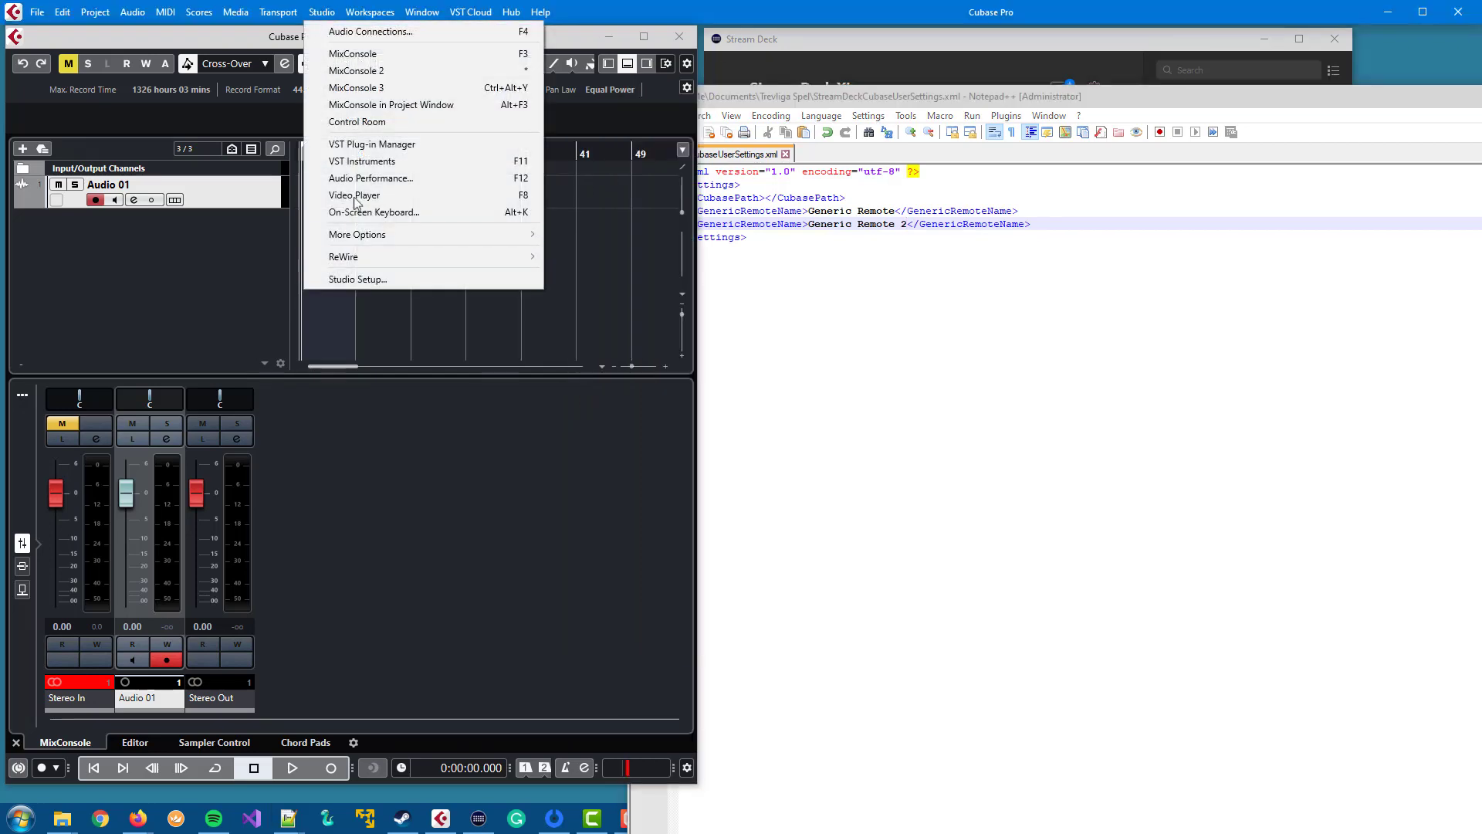
click(363, 279)
drag(641, 156, 154, 76)
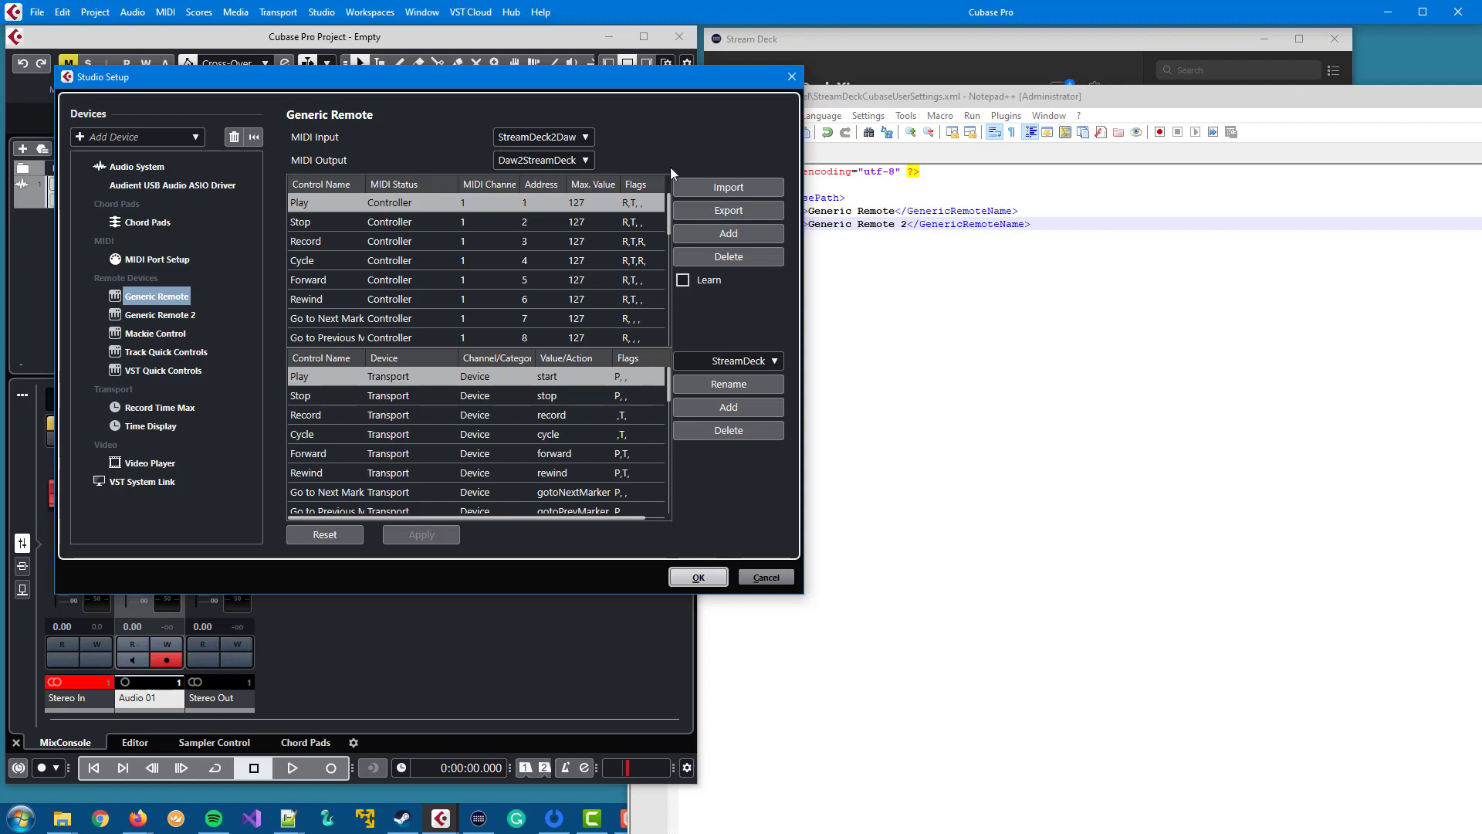
click(871, 99)
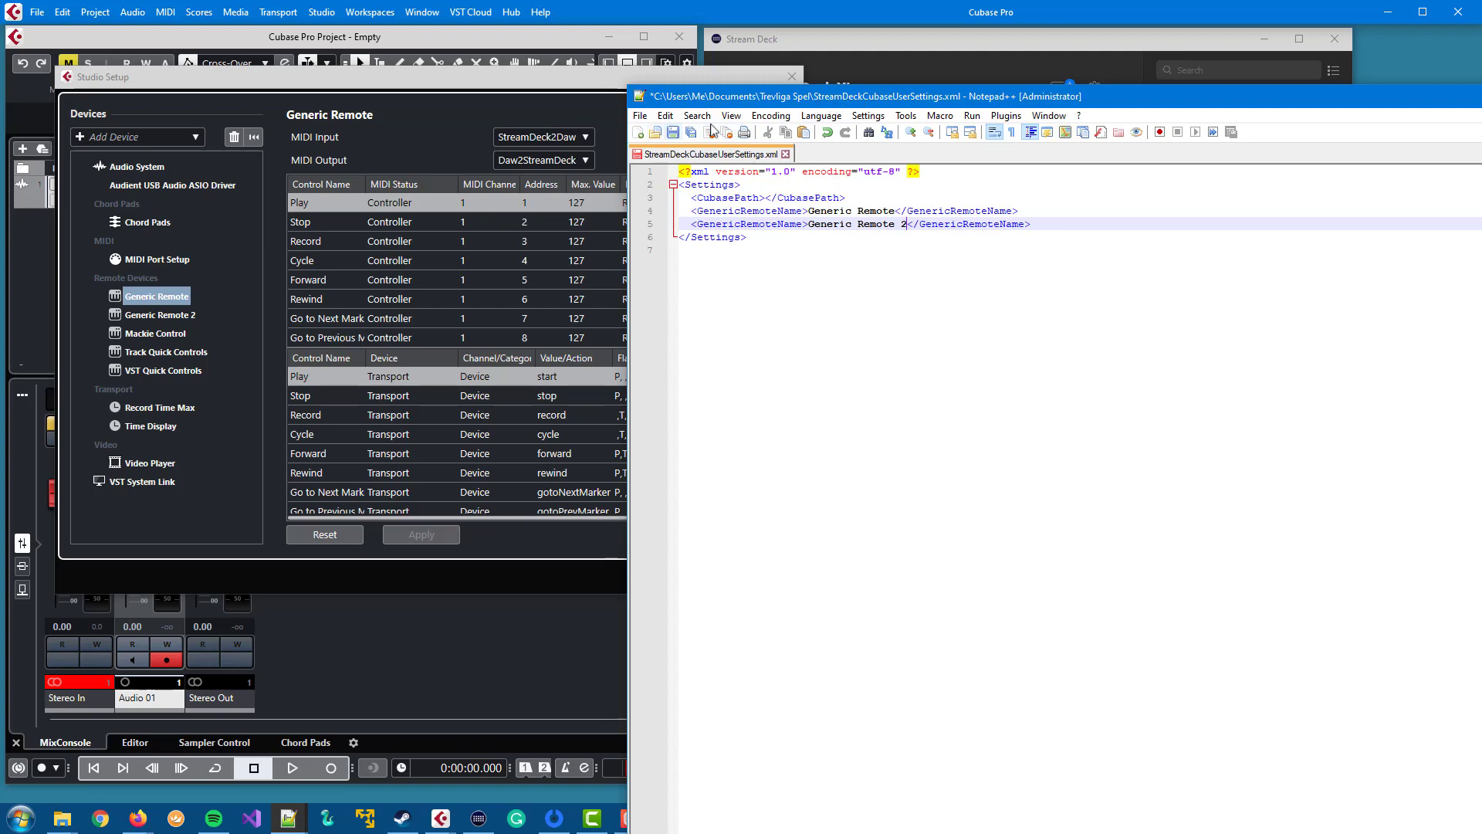
- Save the settings file in Notepad++ and minimize the editor
click(673, 132)
drag(781, 103, 426, 100)
click(1325, 100)
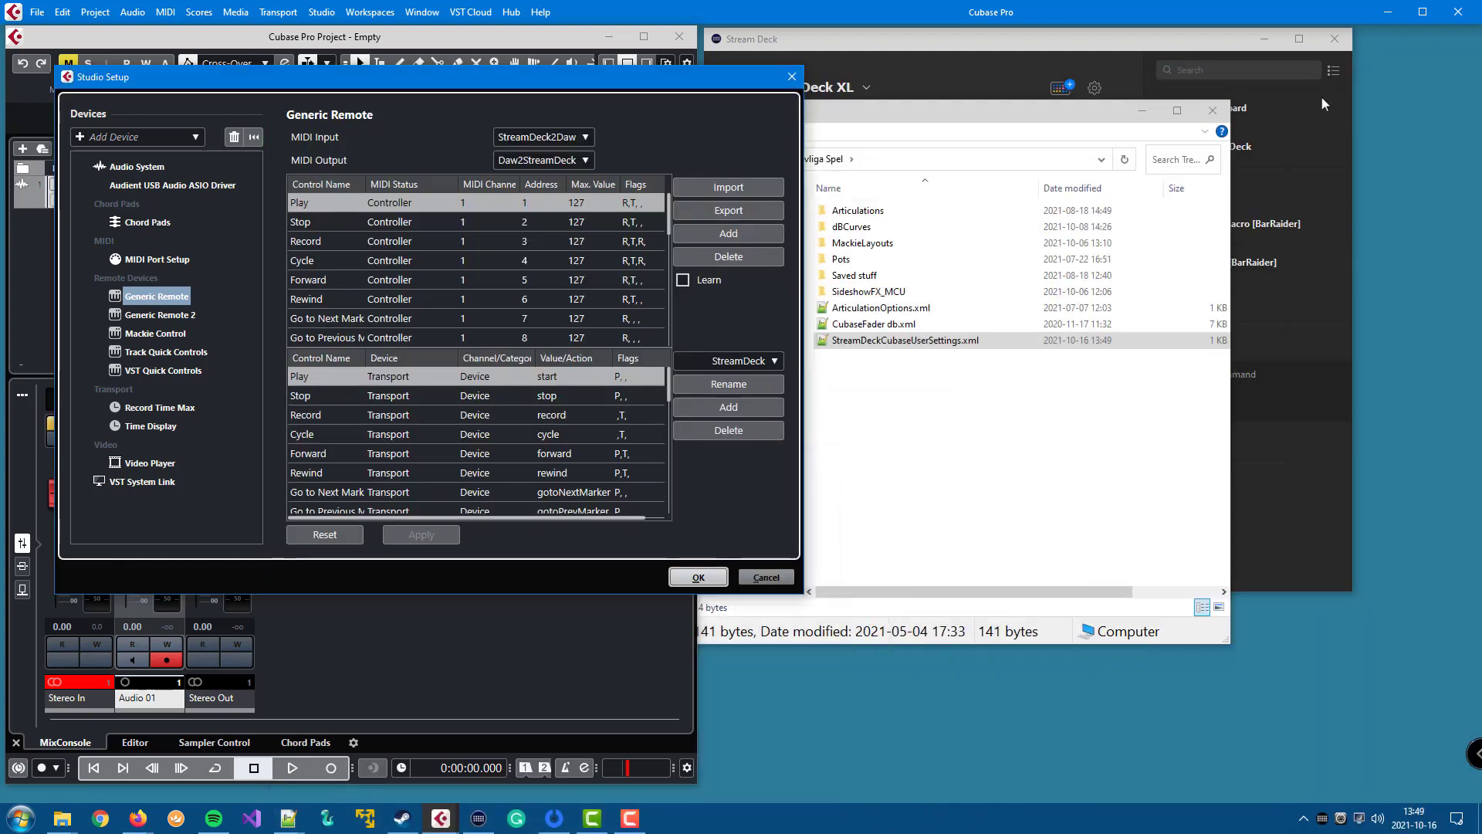
- Set the Cubase Midi key's remote to Generic Remote 2, check its Control Room mappings, then cancel Studio Setup
click(1147, 47)
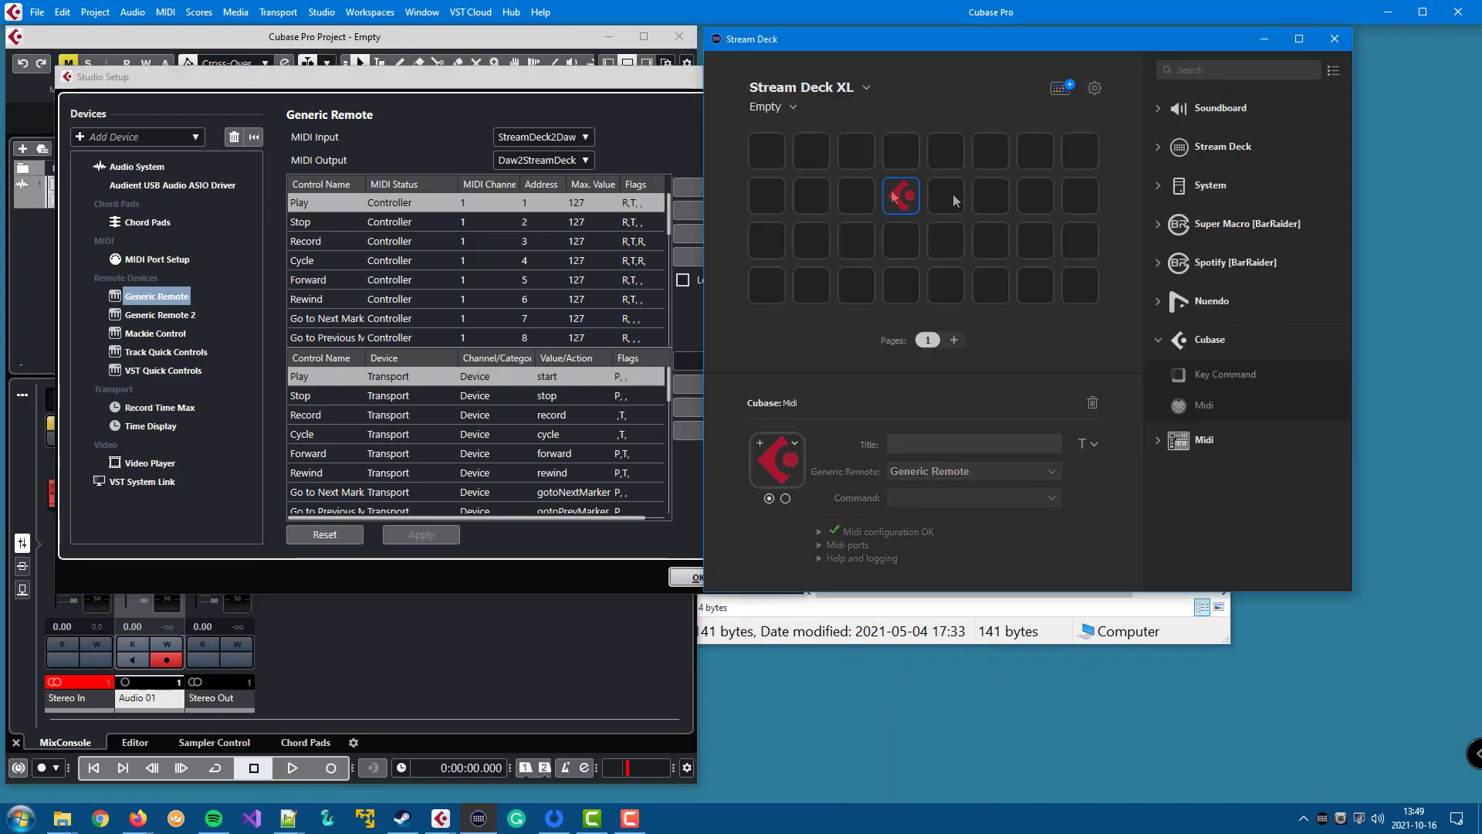
click(920, 470)
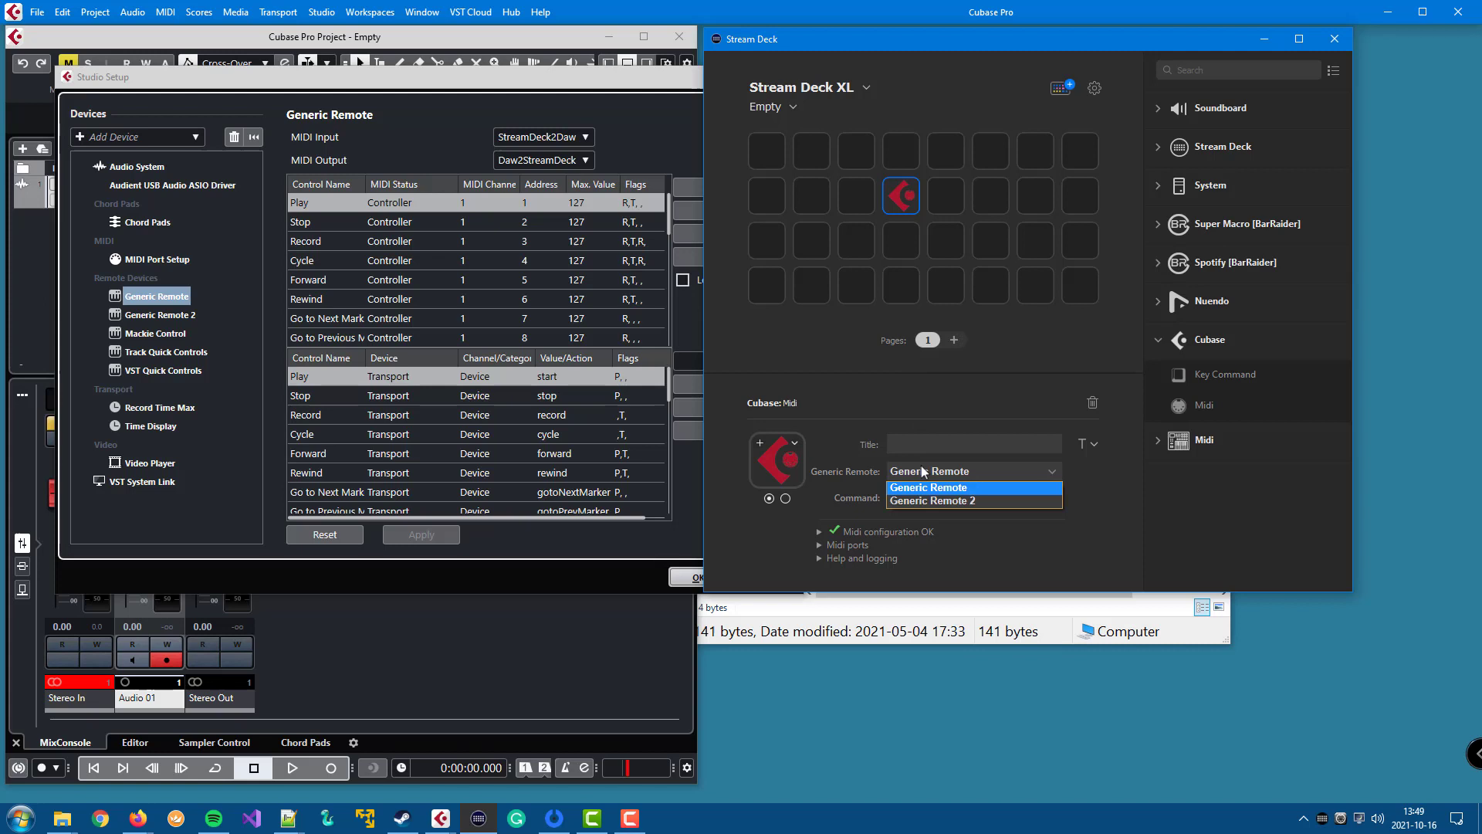
click(979, 499)
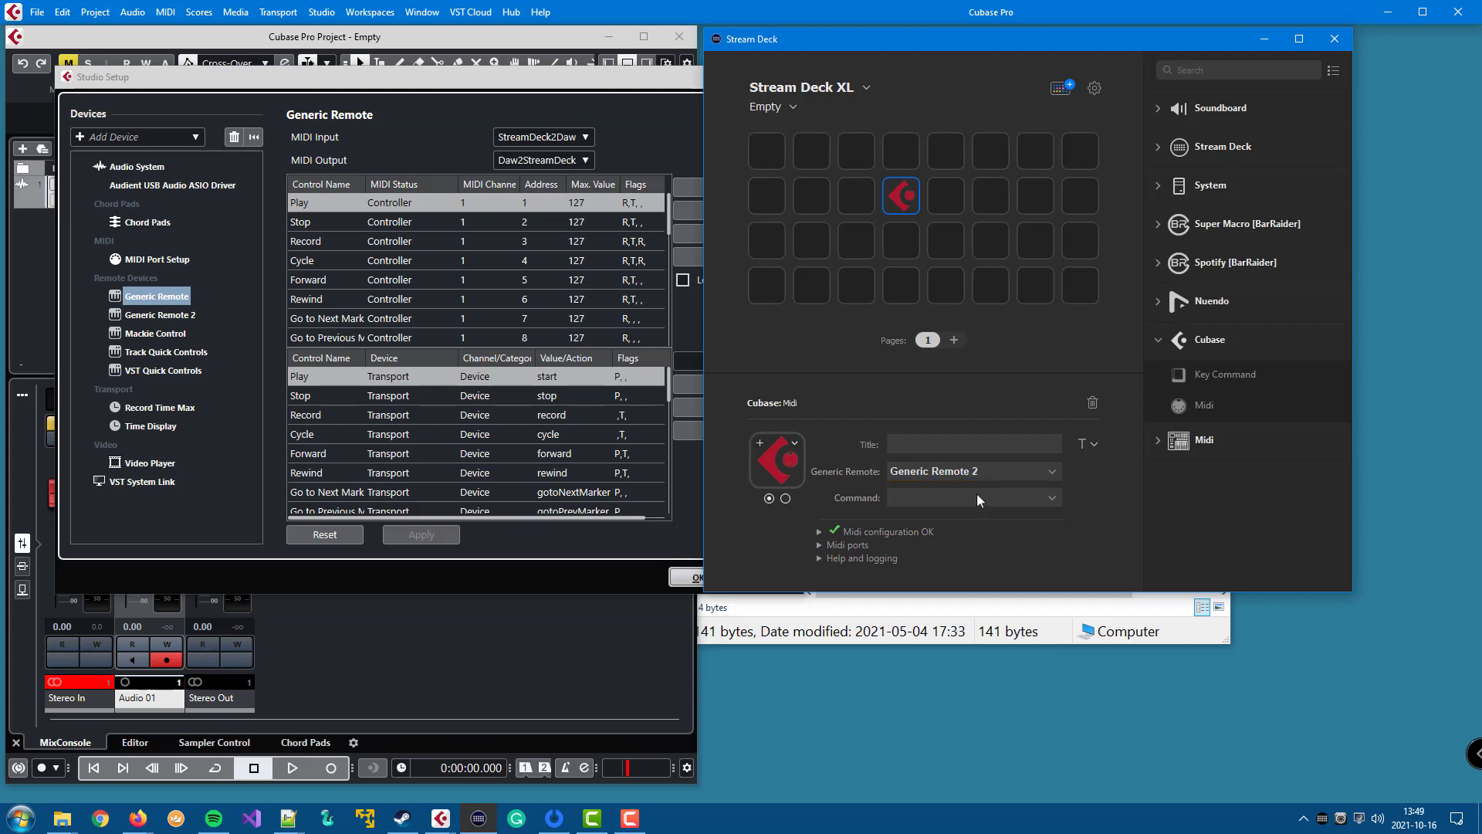
click(976, 495)
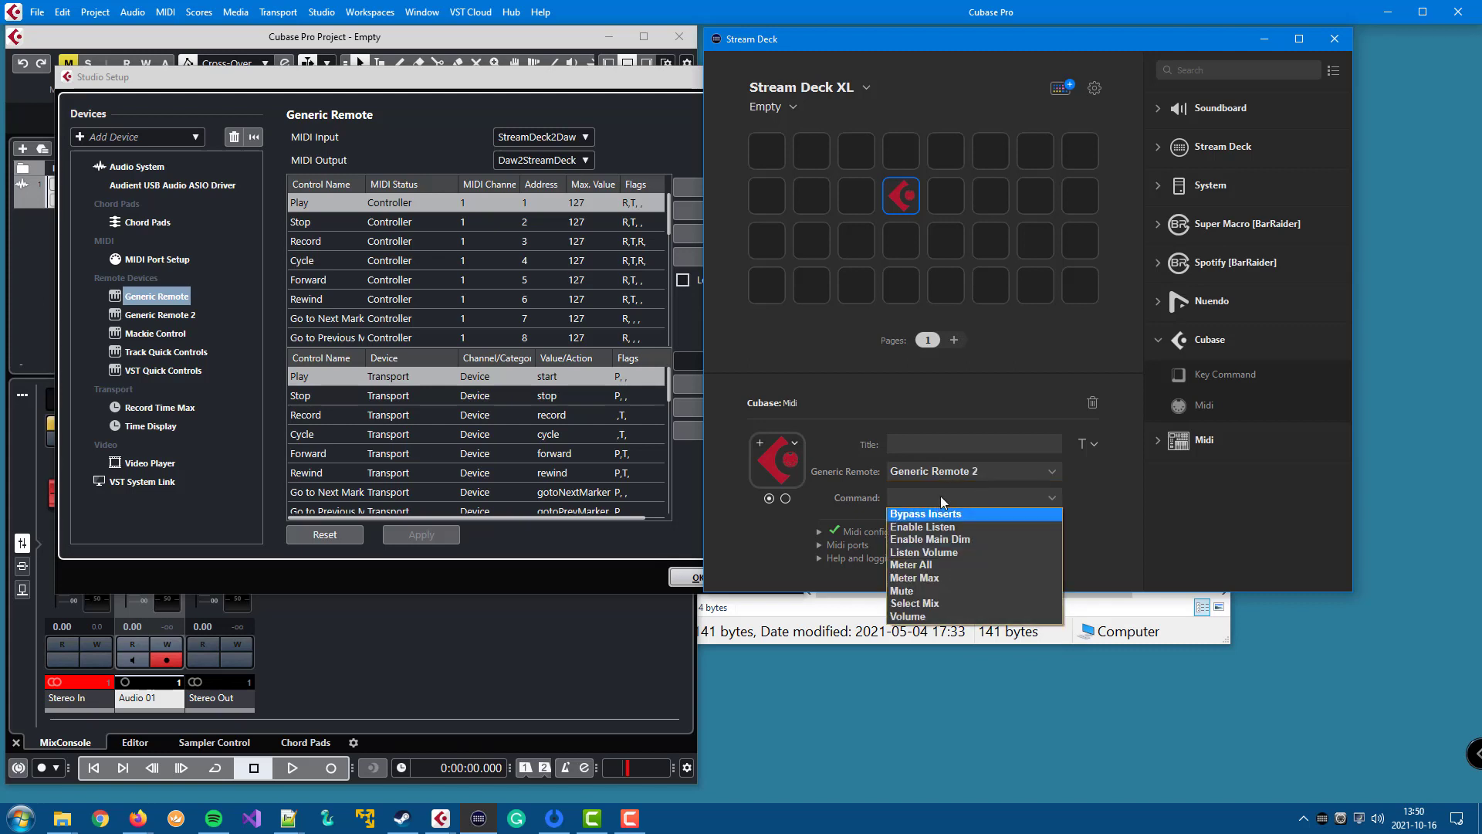
click(175, 317)
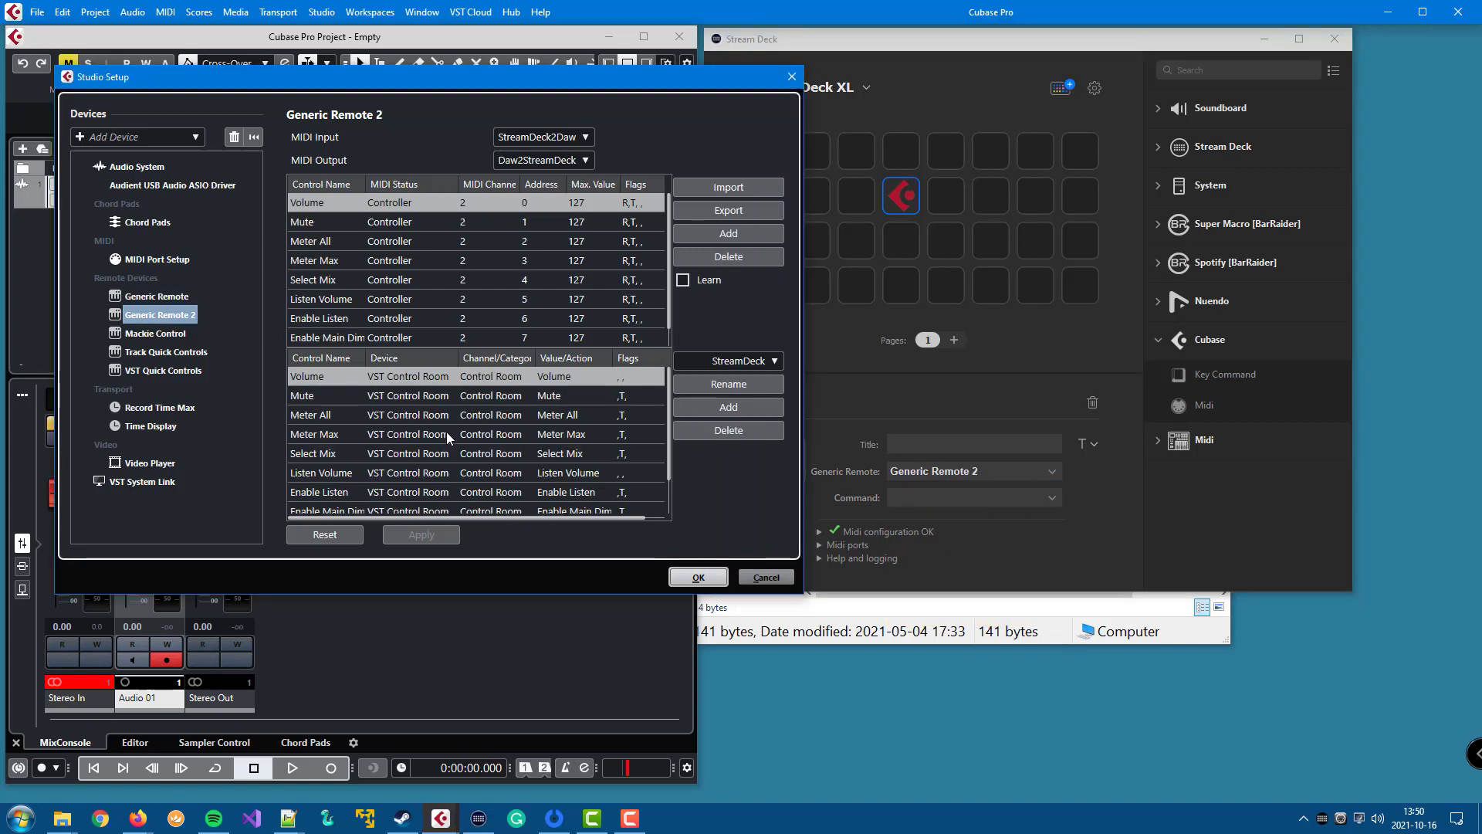
click(762, 577)
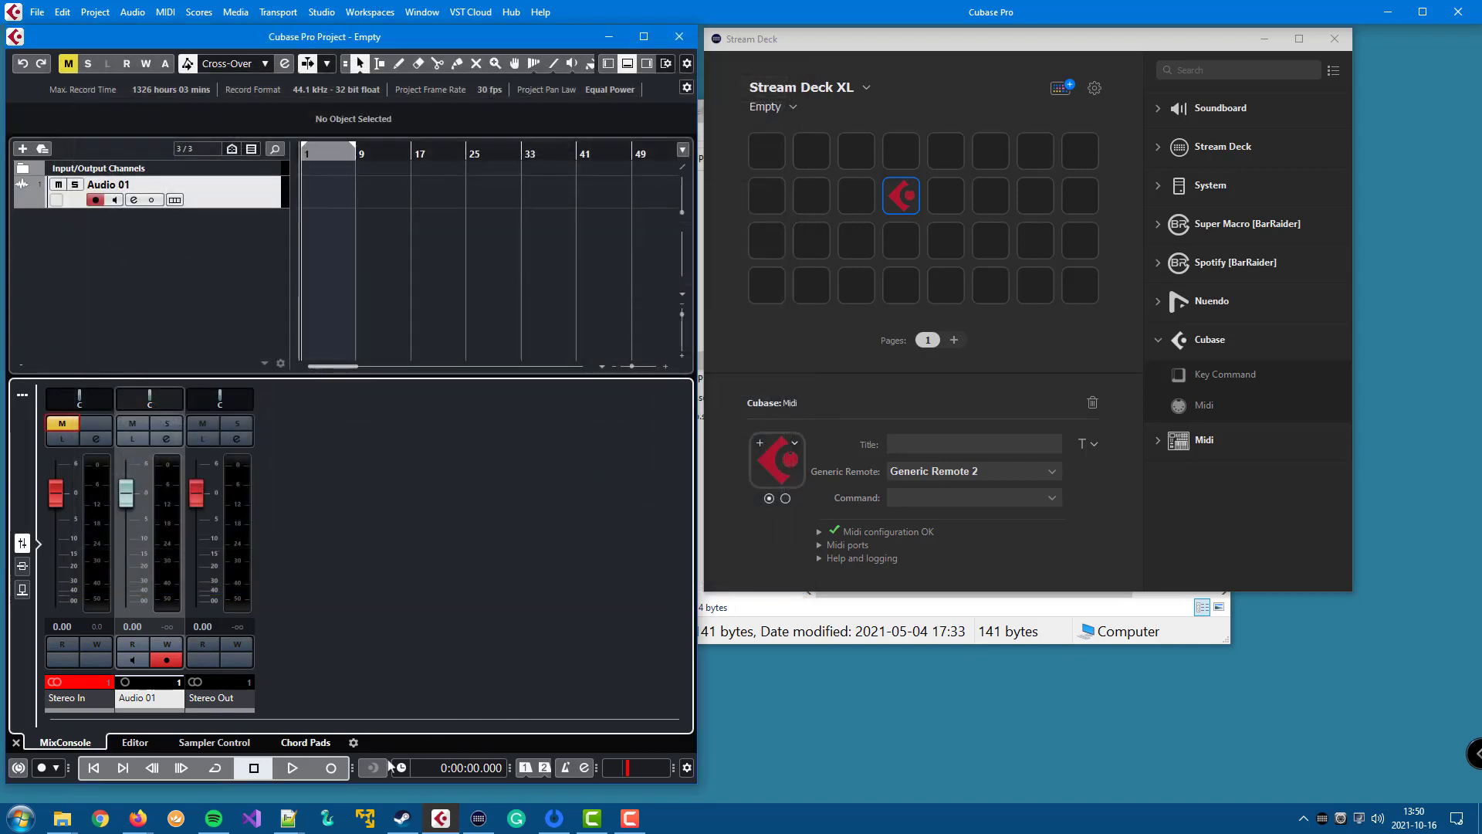
- Add DisplayName="Transport" to line 4's GenericRemoteName tag
mouse_move(288, 819)
click(353, 754)
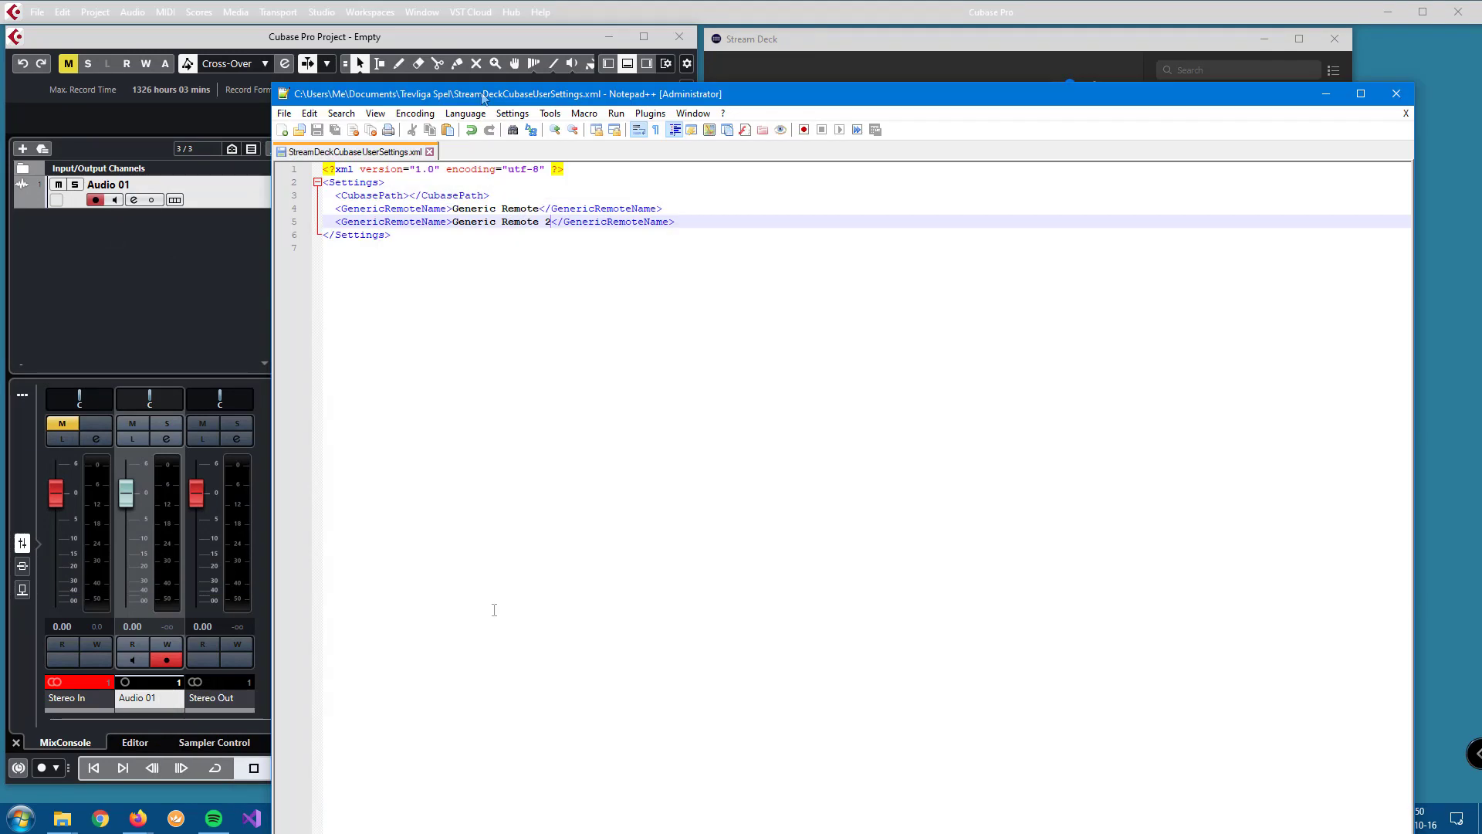
drag(482, 96, 449, 98)
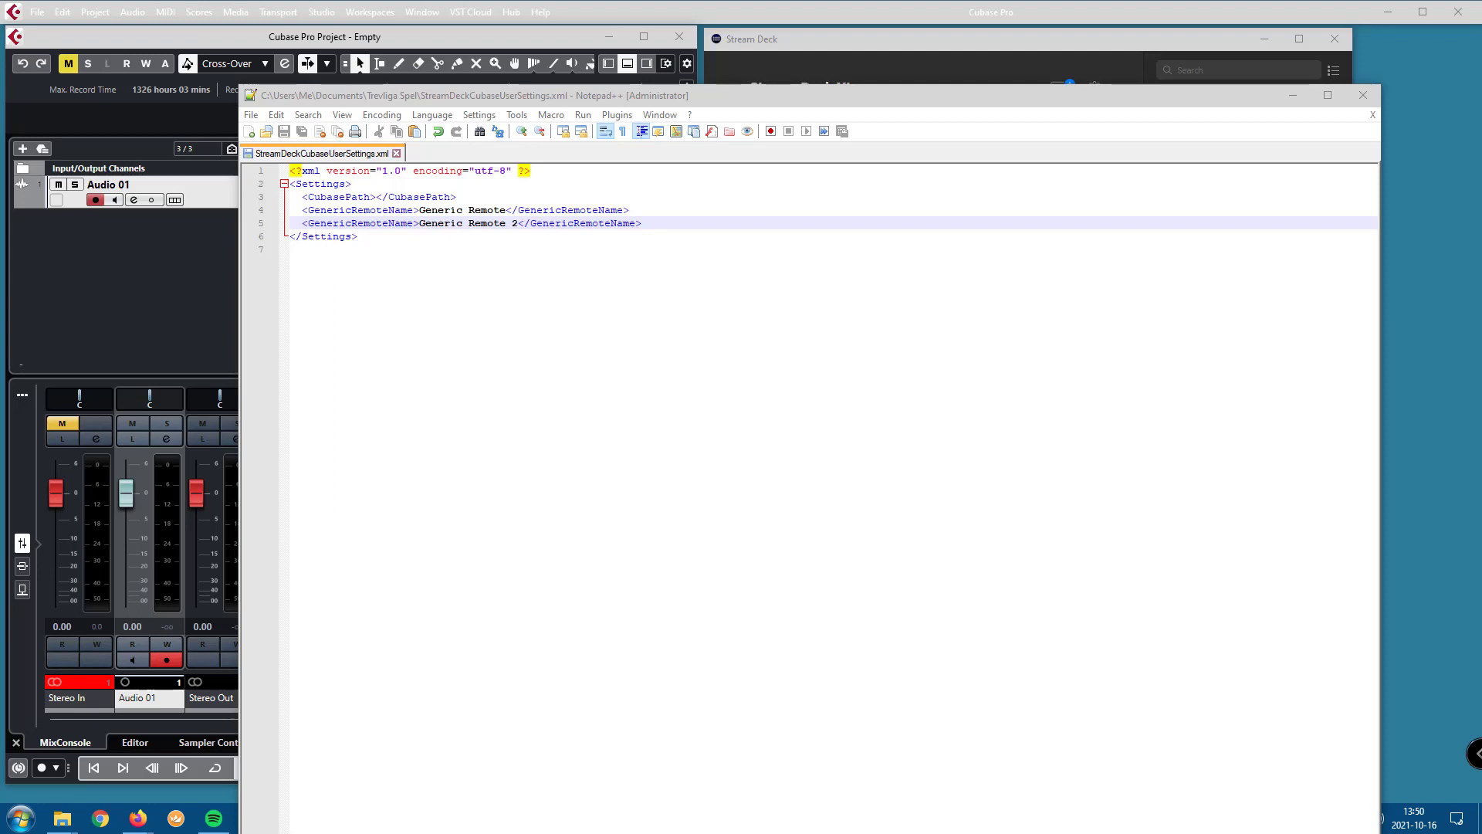
click(415, 210)
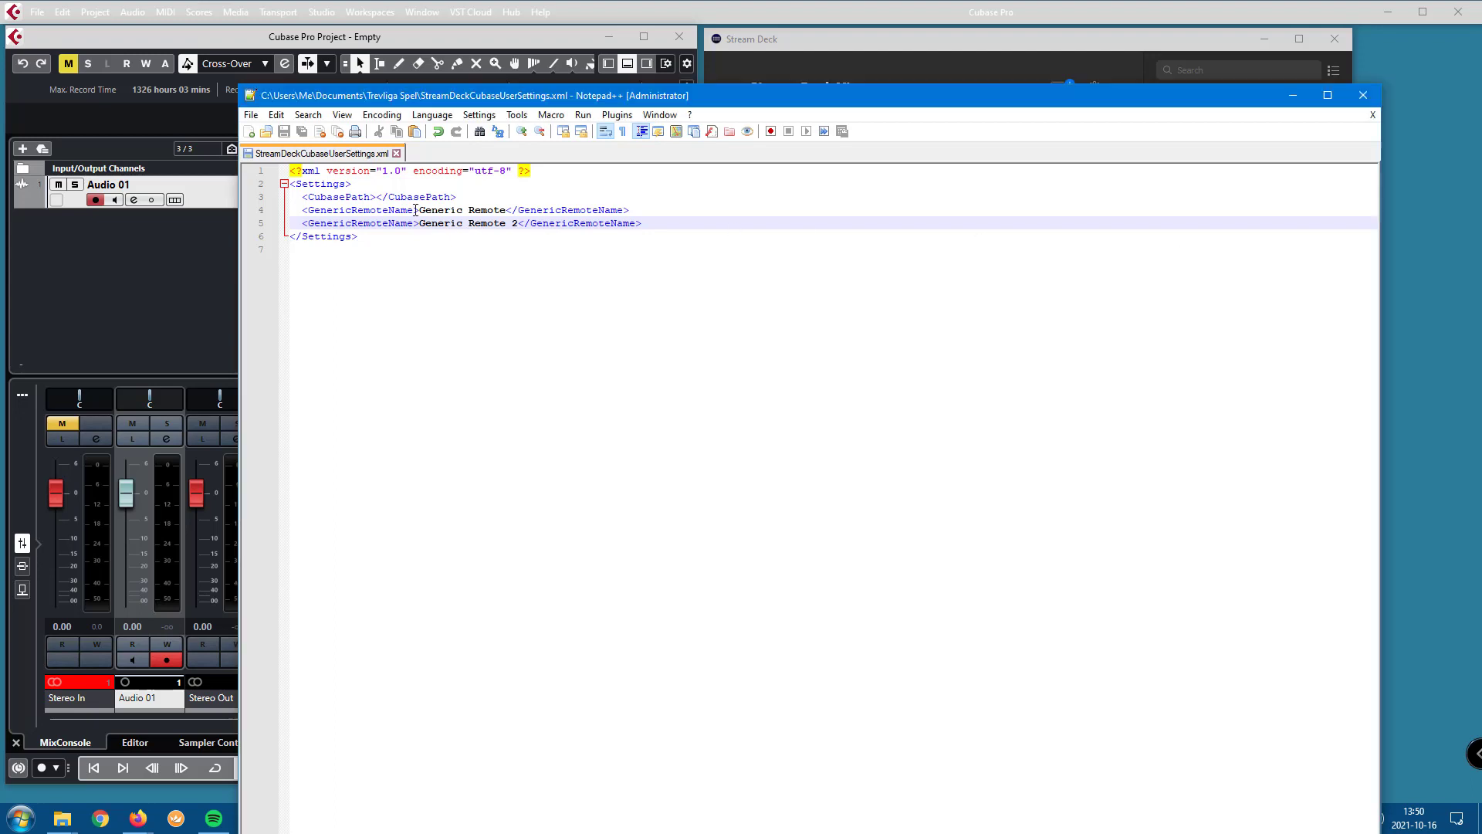
text(DisplayName="Transport")
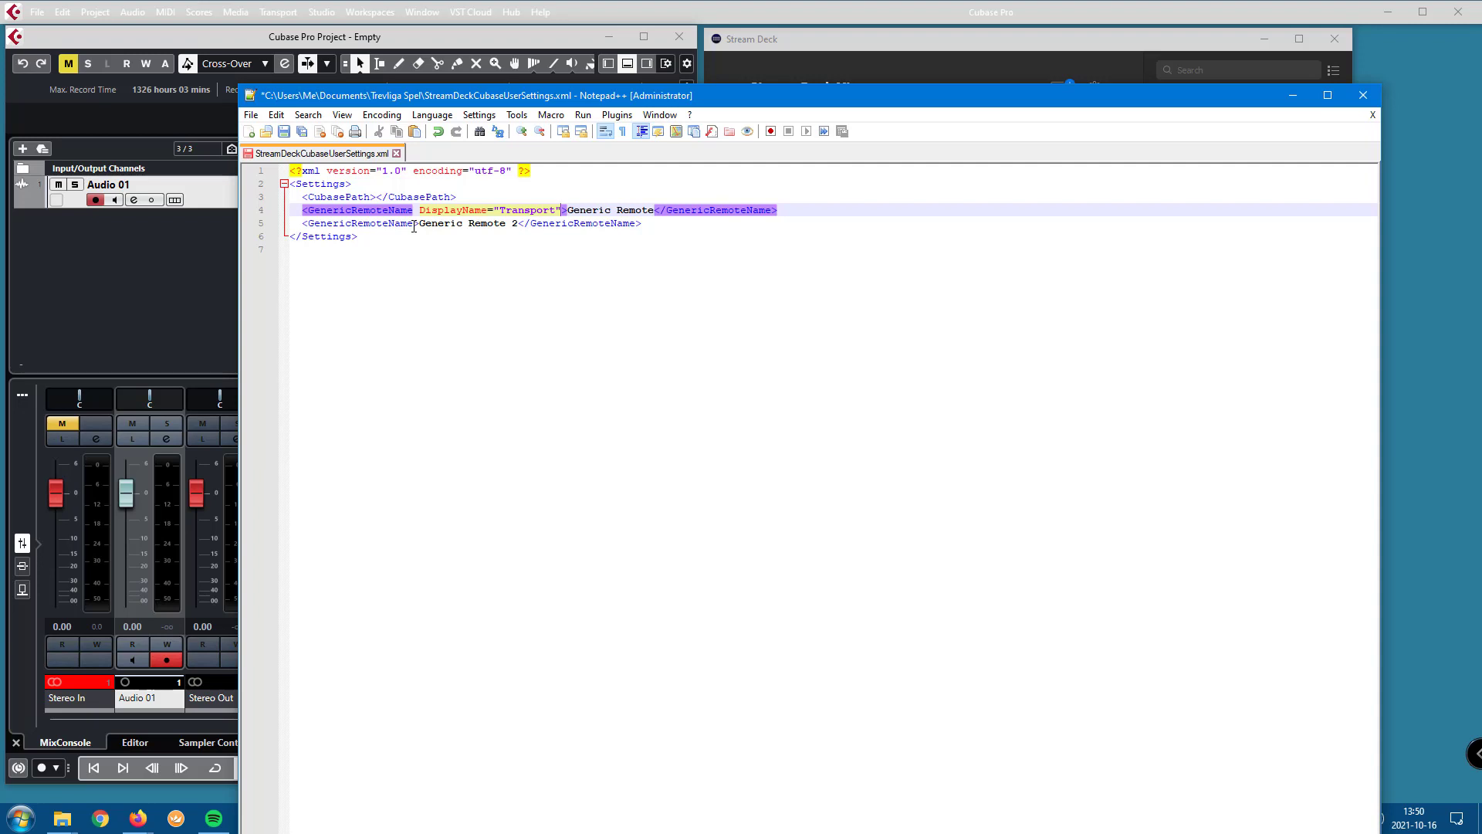
- Give line 5's remote the DisplayName Control Room and save the file
click(414, 224)
text(DisplayName="Transport")
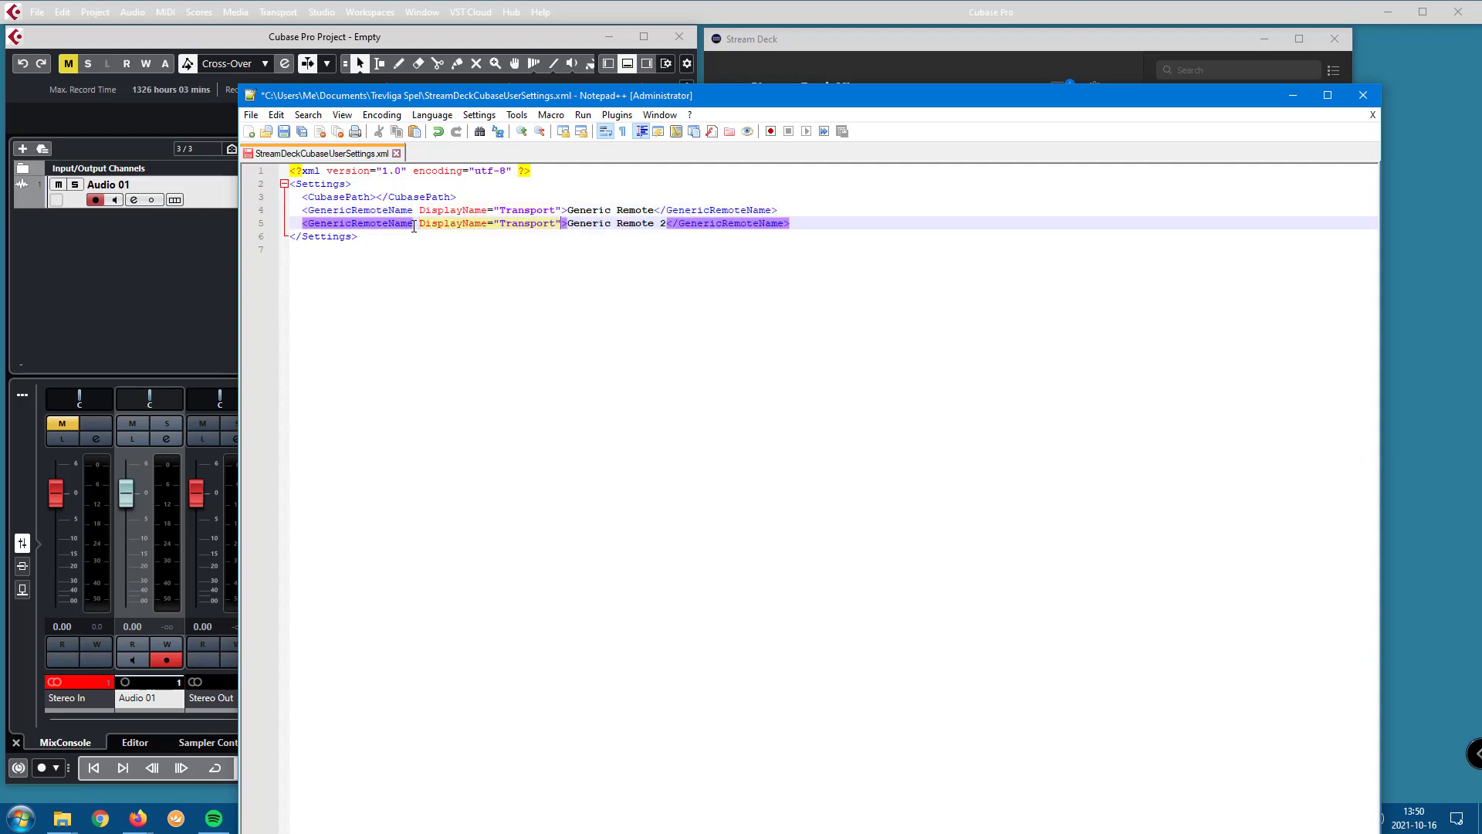
double_click(520, 222)
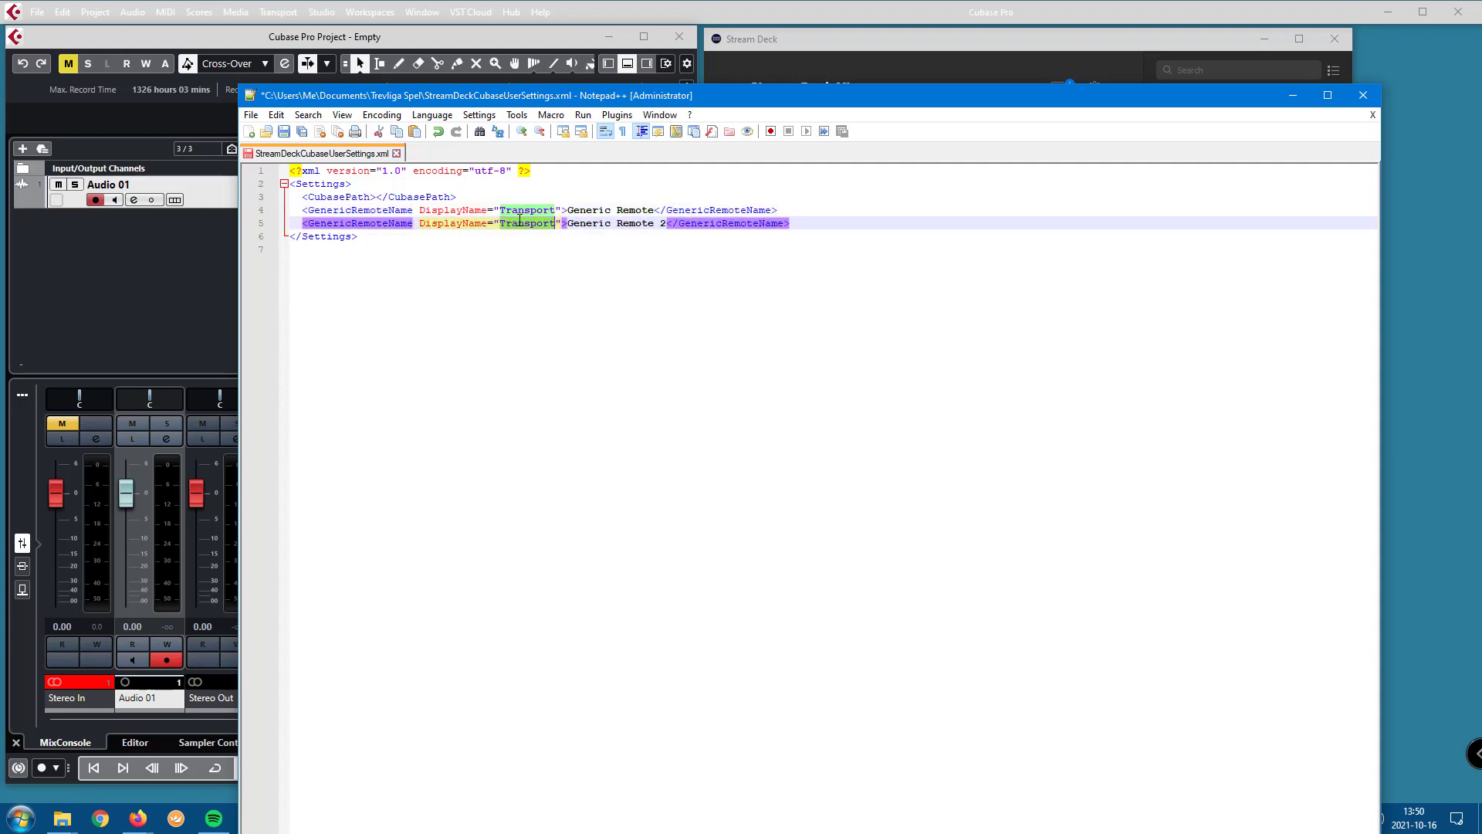
text(Control Roo)
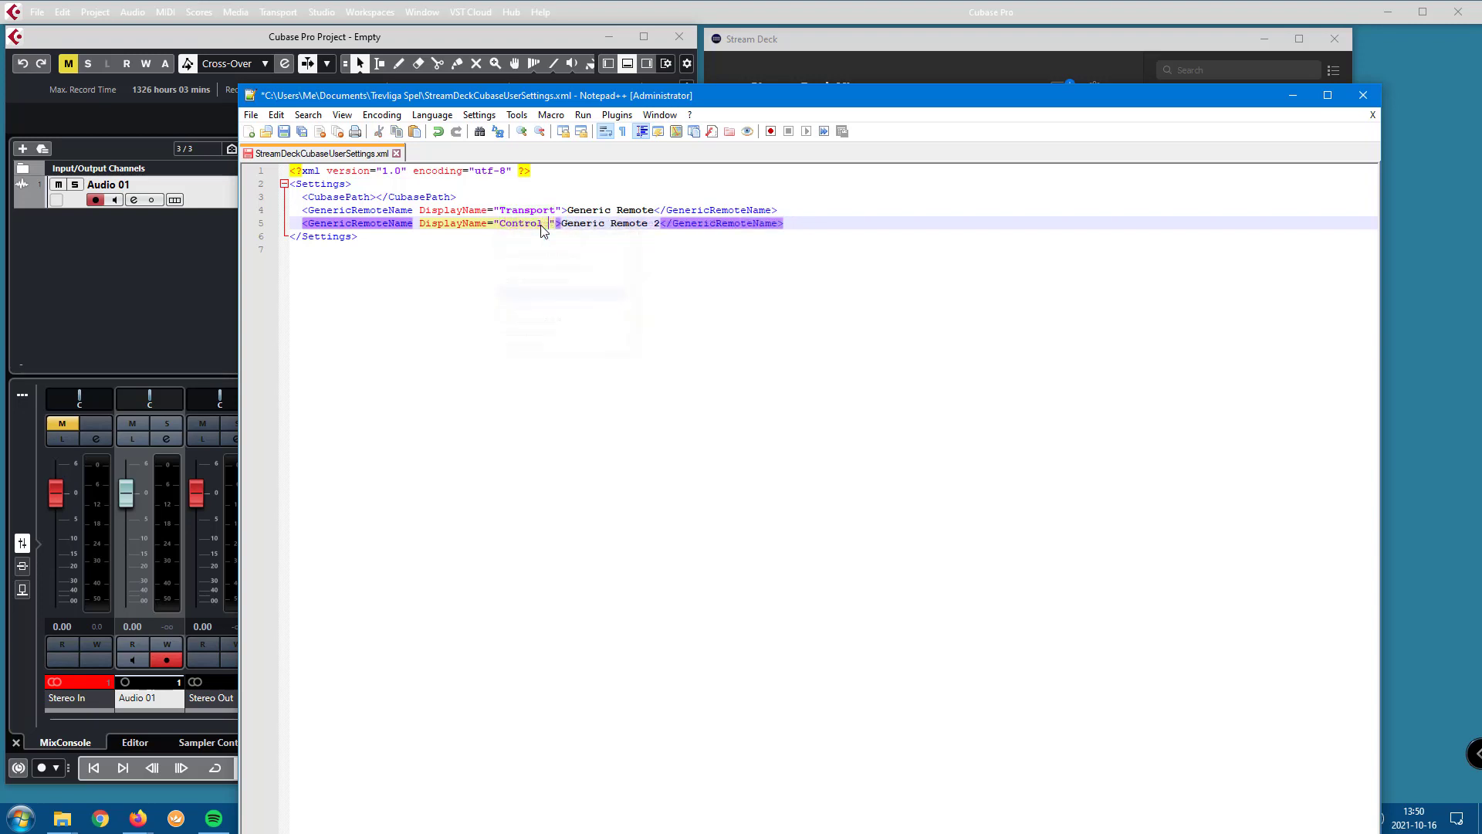
text(m)
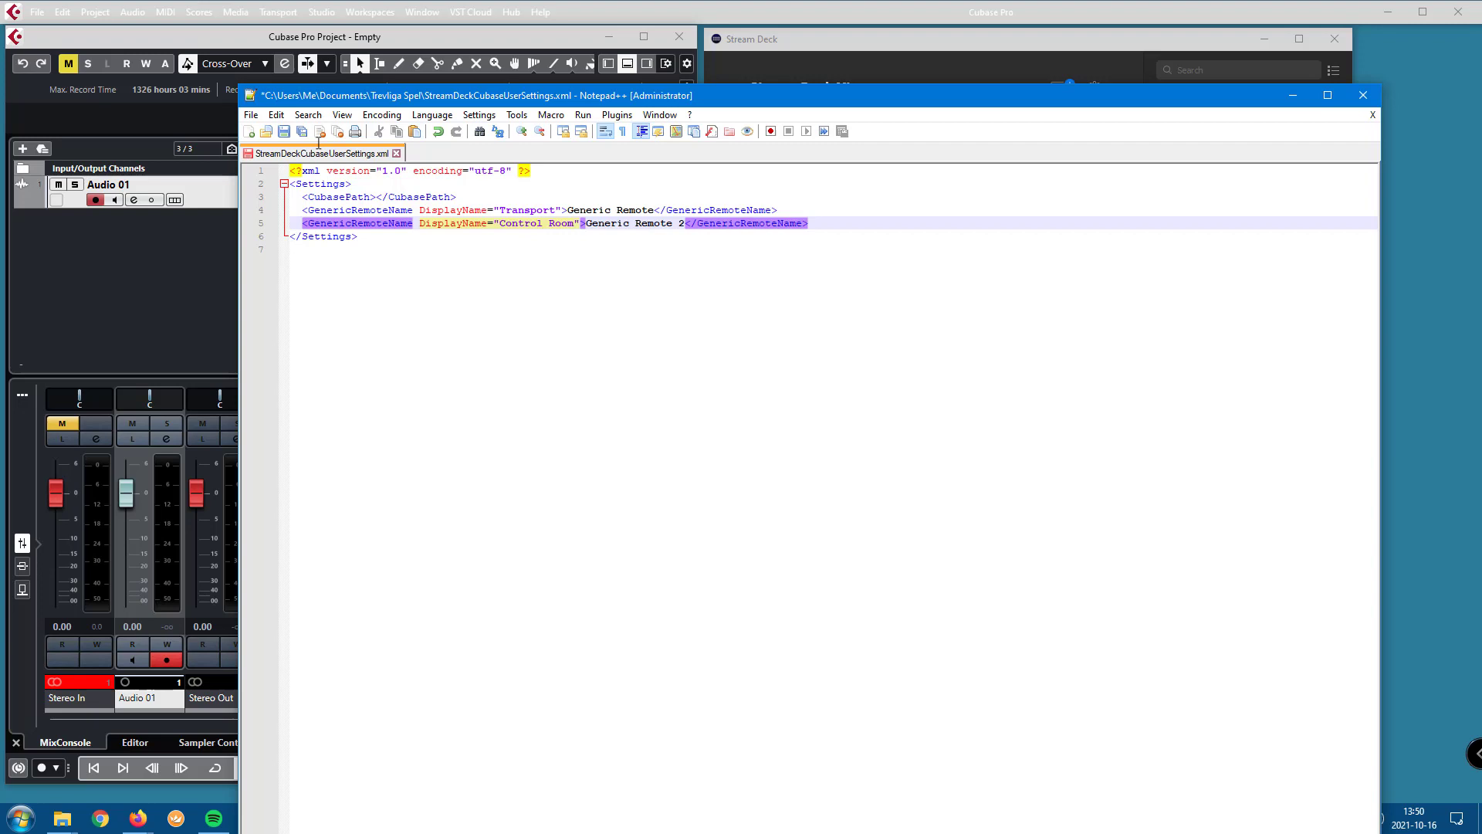
click(285, 135)
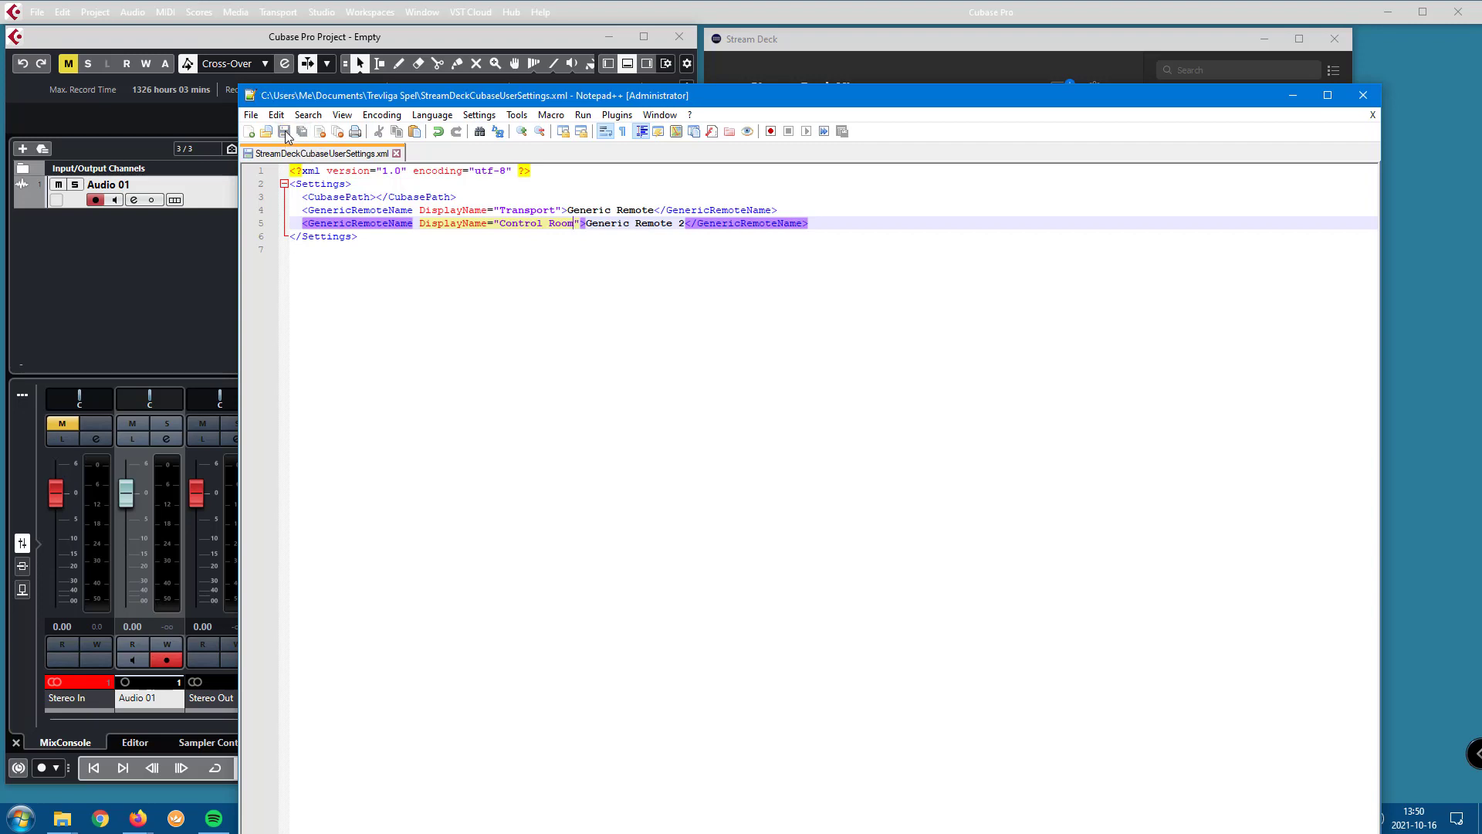
- Select the Cubase Midi key and set its Generic Remote to Transport
click(885, 42)
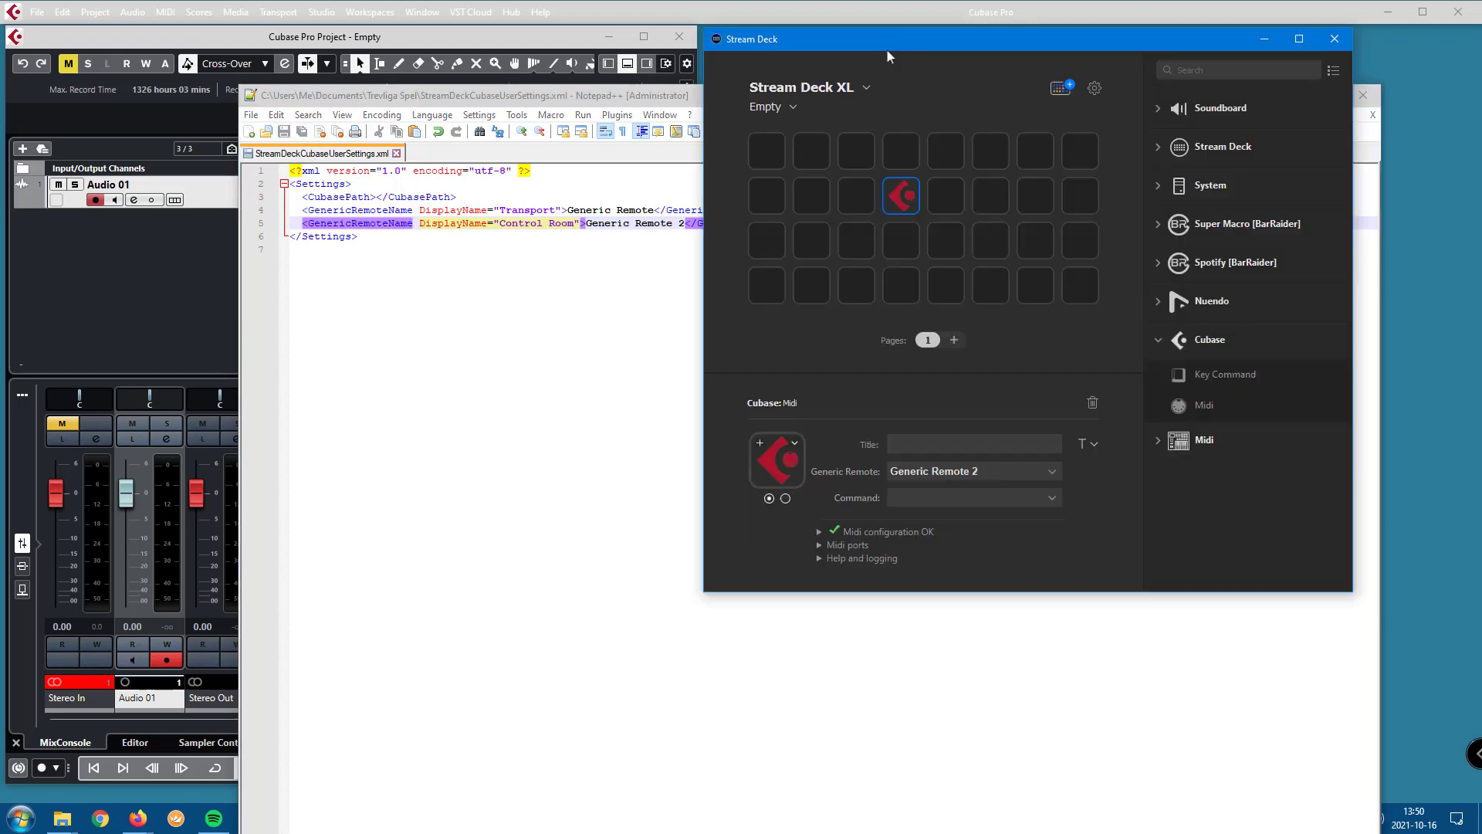
click(946, 187)
click(903, 196)
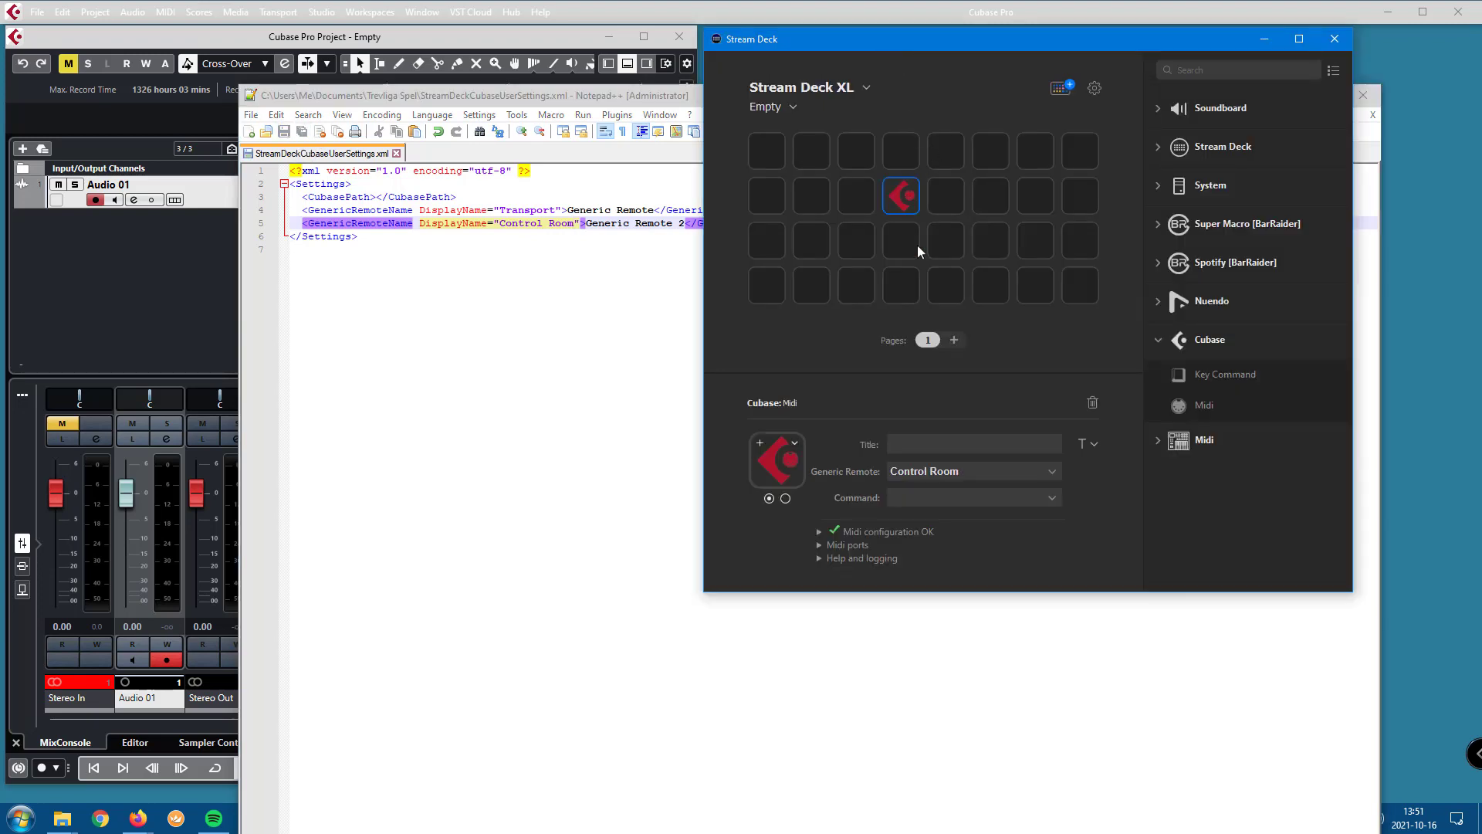
click(975, 471)
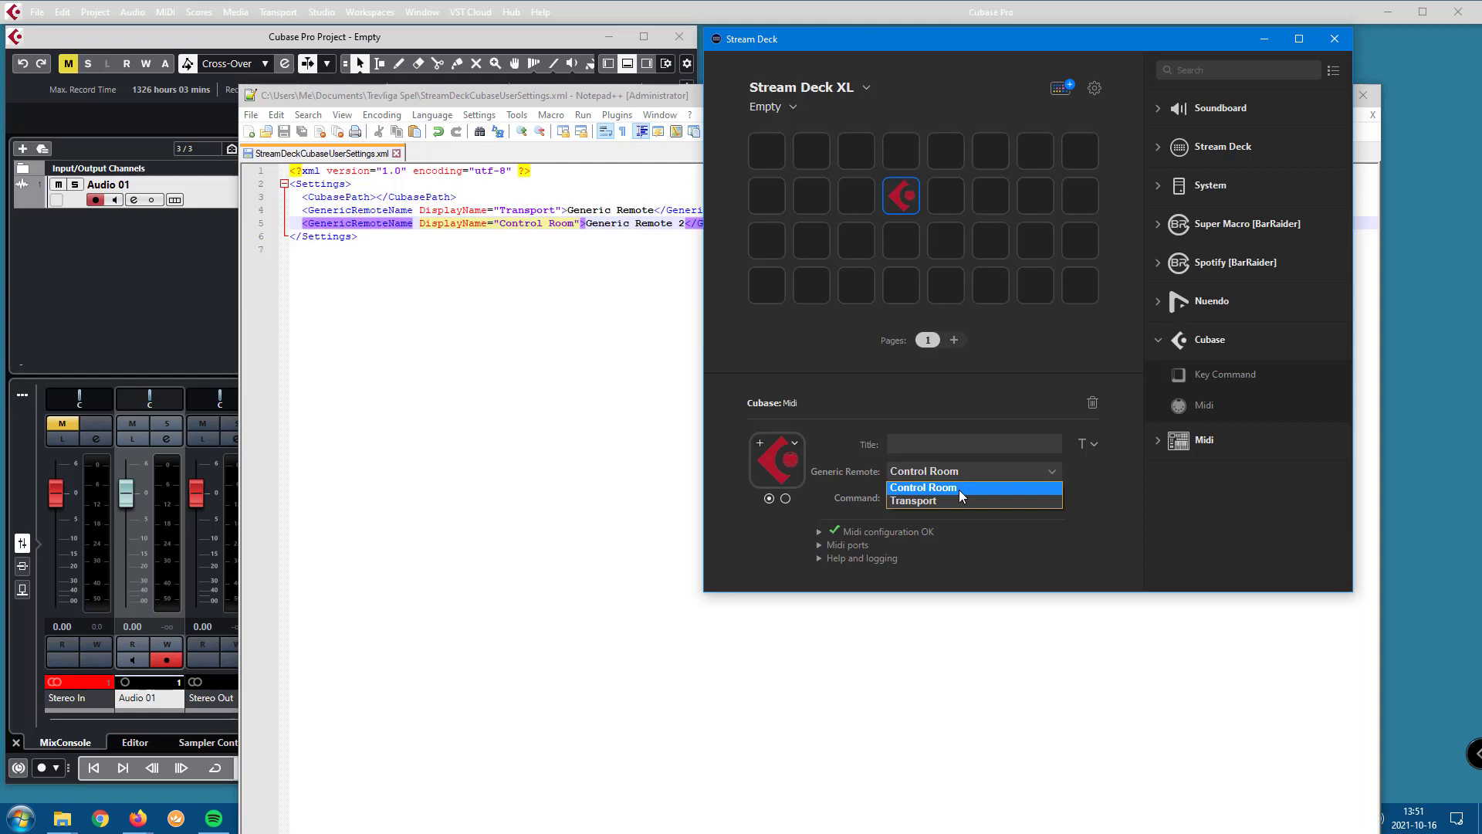
click(958, 500)
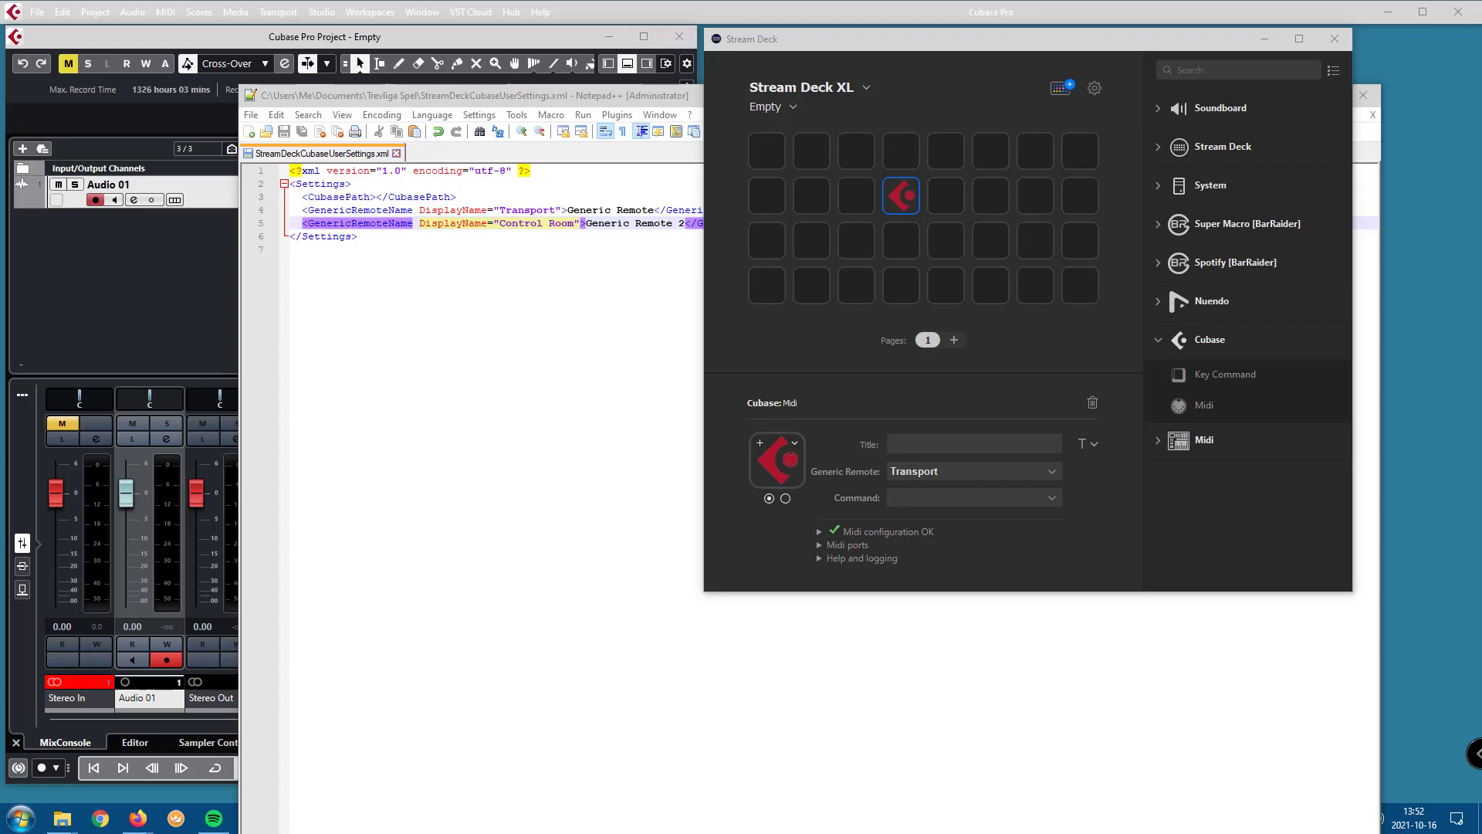
click(322, 21)
- Reopen Studio Setup and compare the Transport and Control Room mappings of both Generic Remotes
click(322, 14)
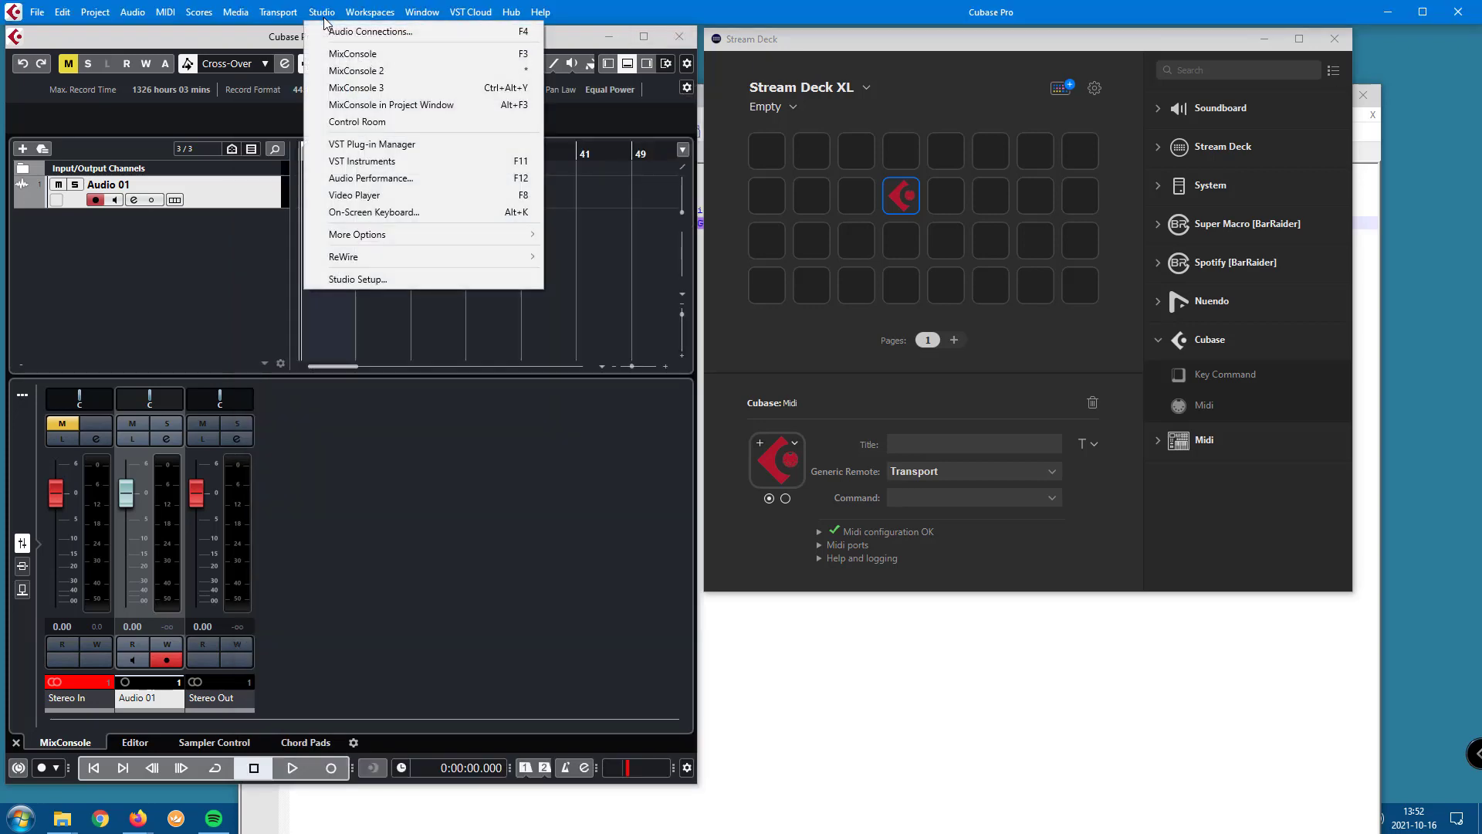
click(394, 280)
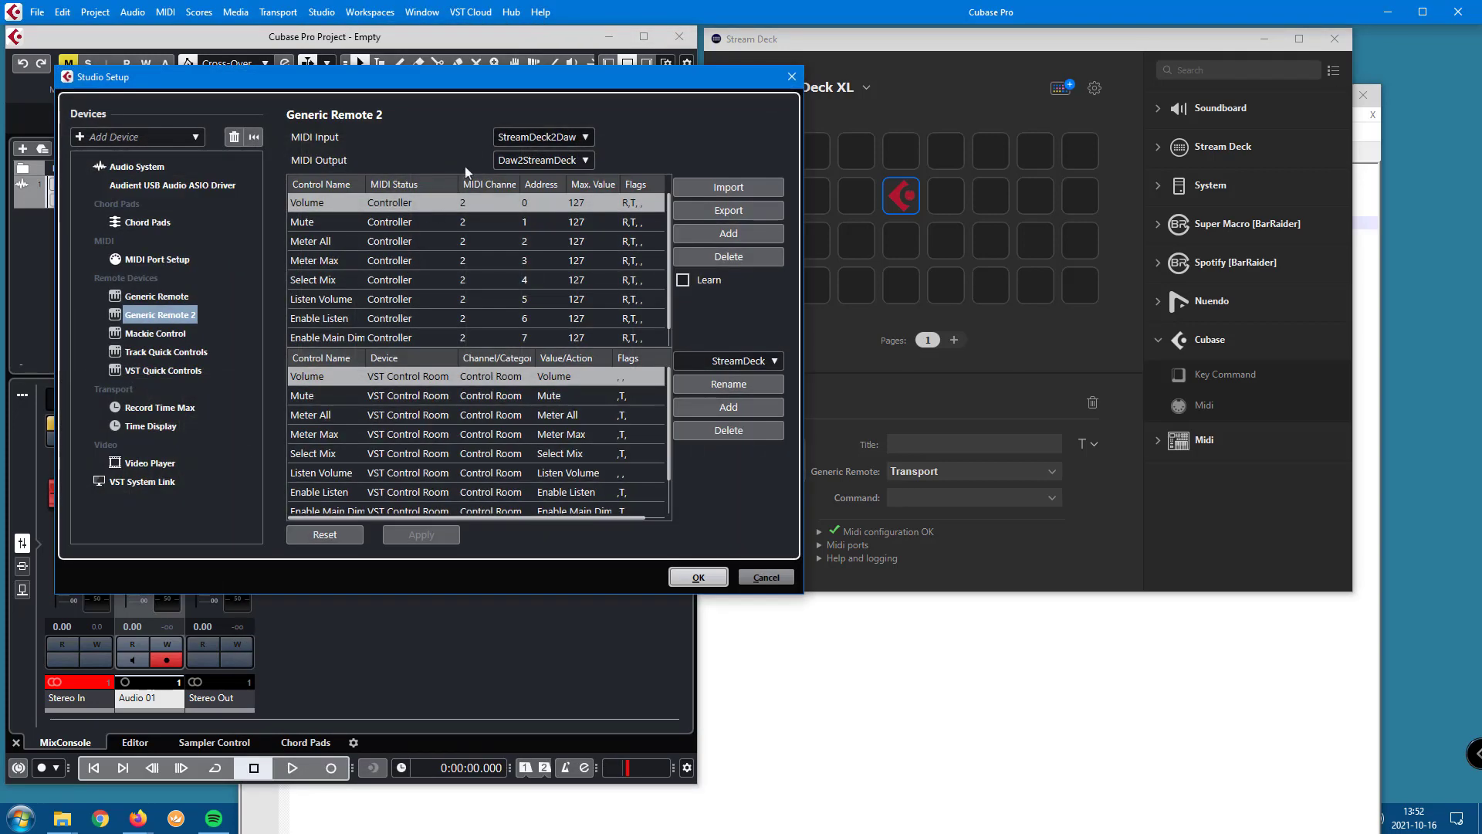
drag(526, 73, 548, 69)
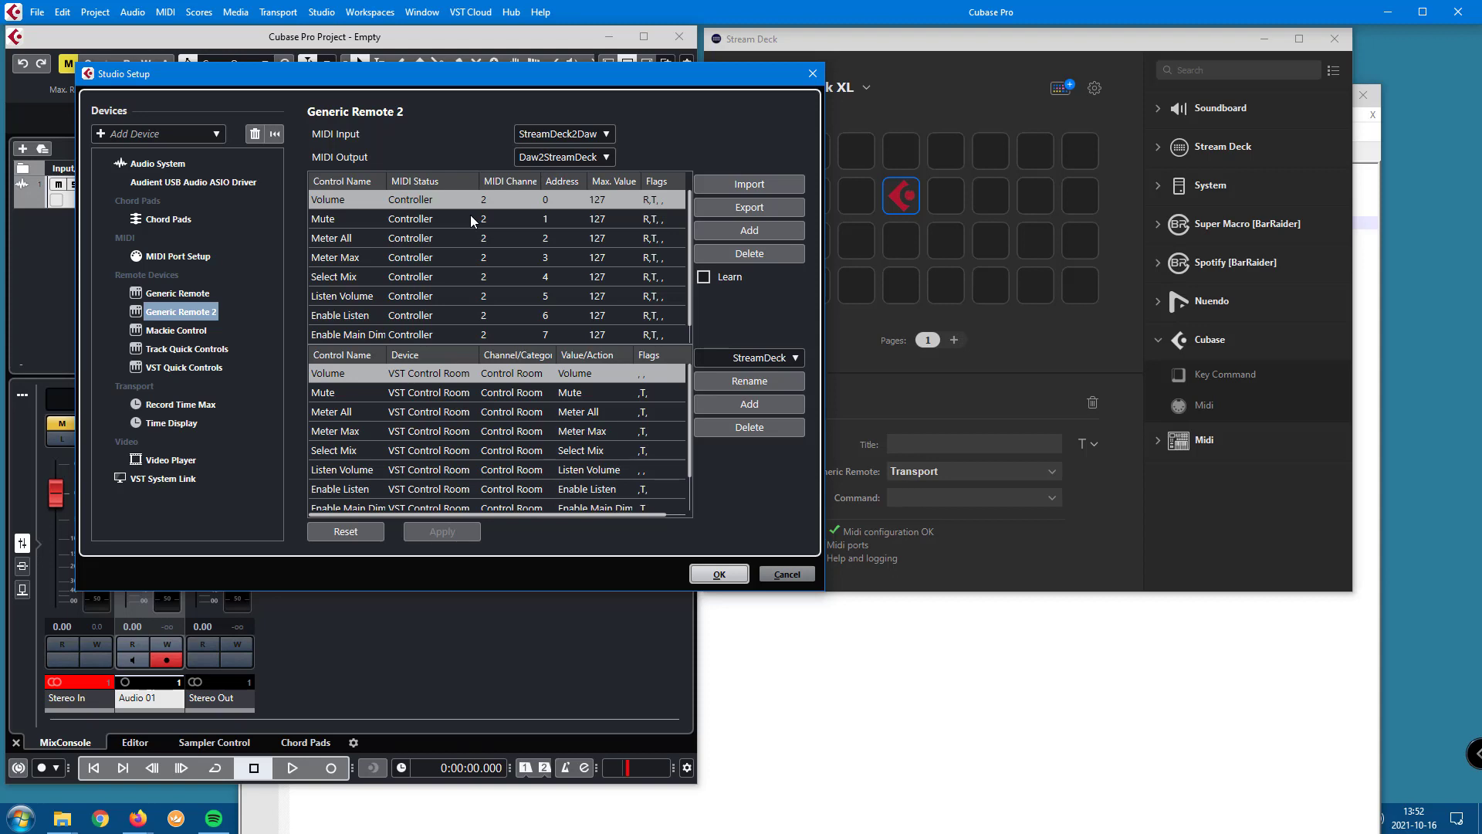
click(172, 294)
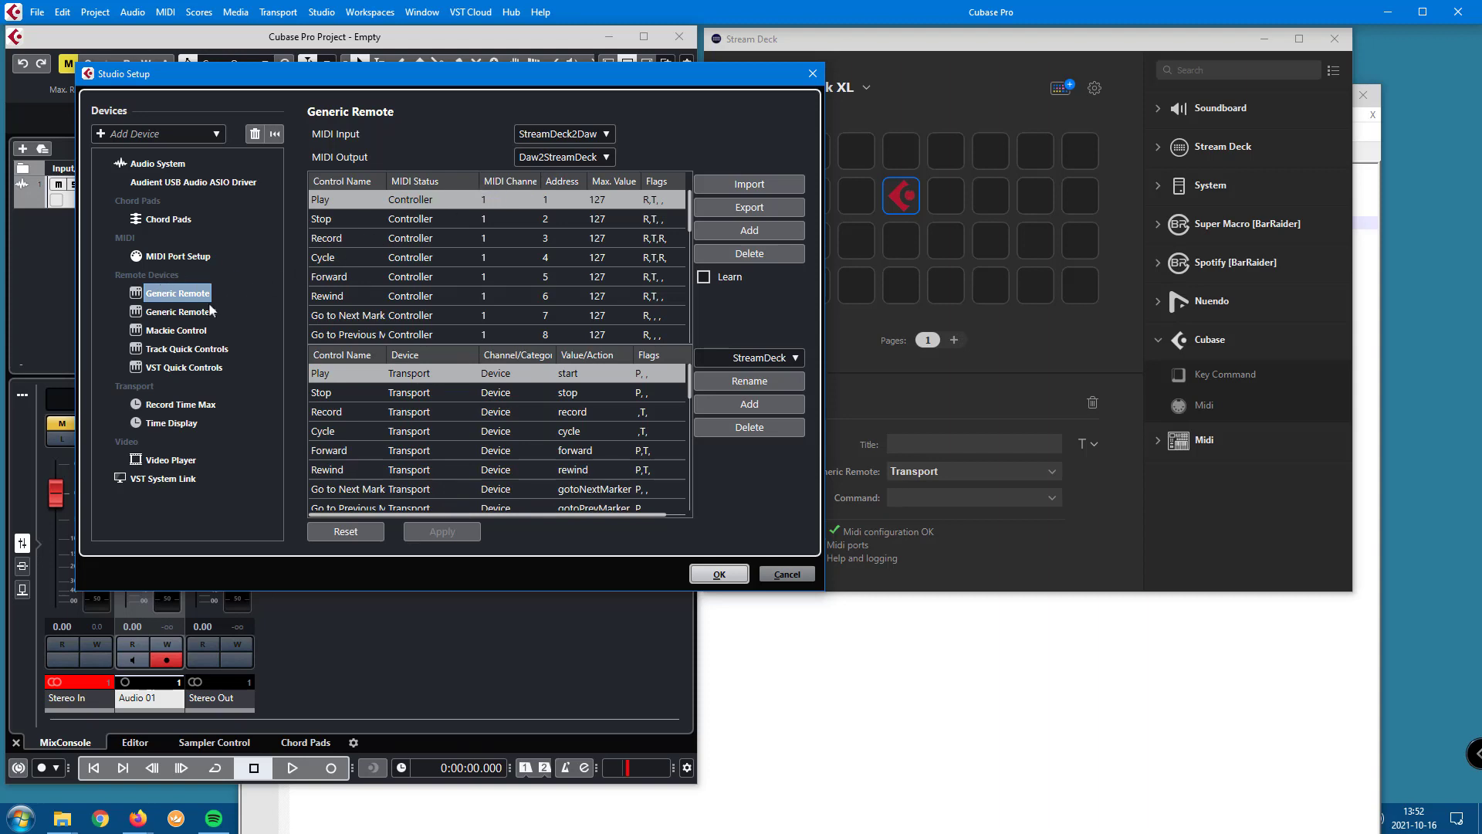
click(187, 313)
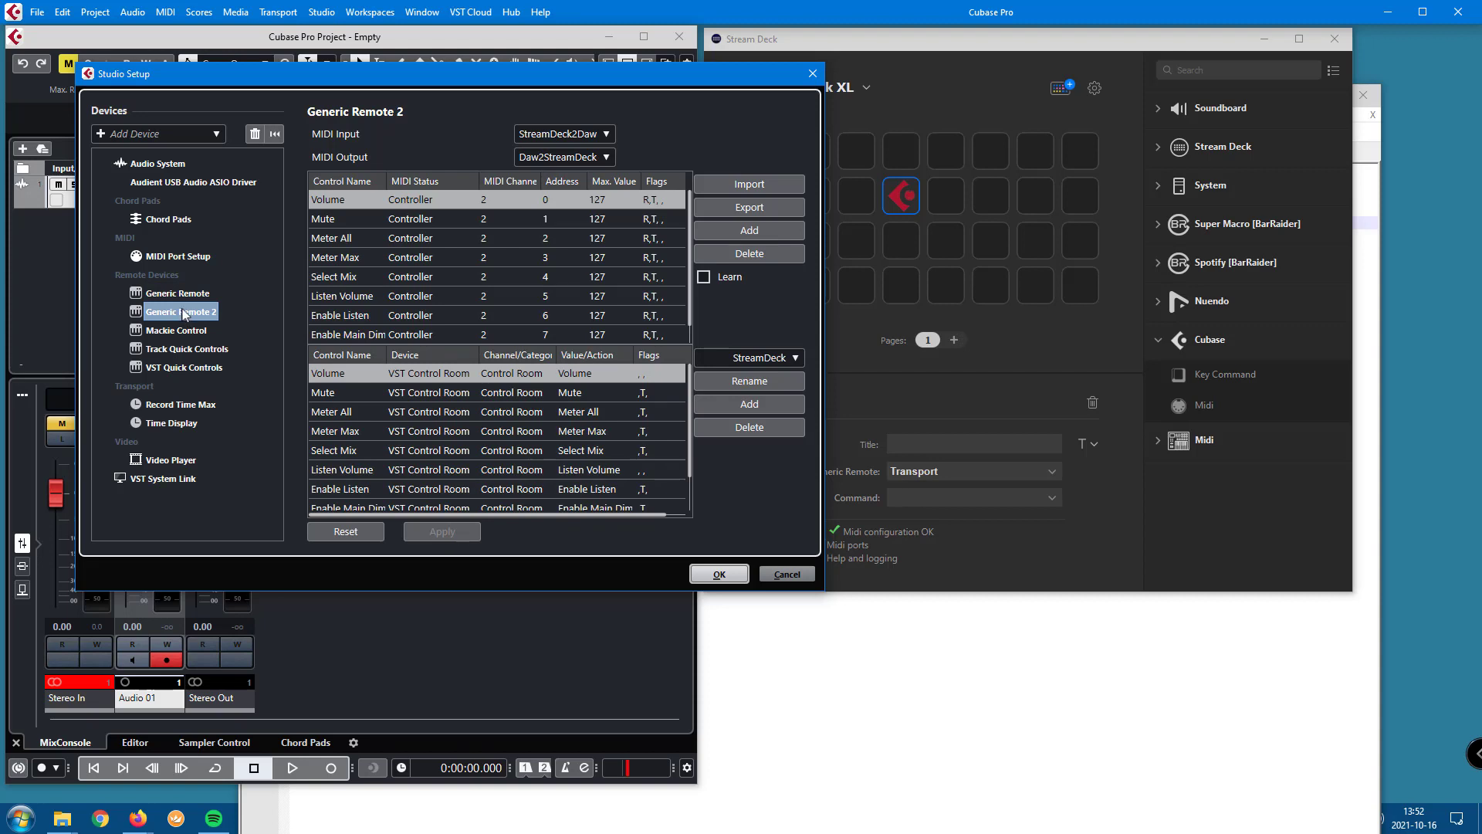
click(965, 543)
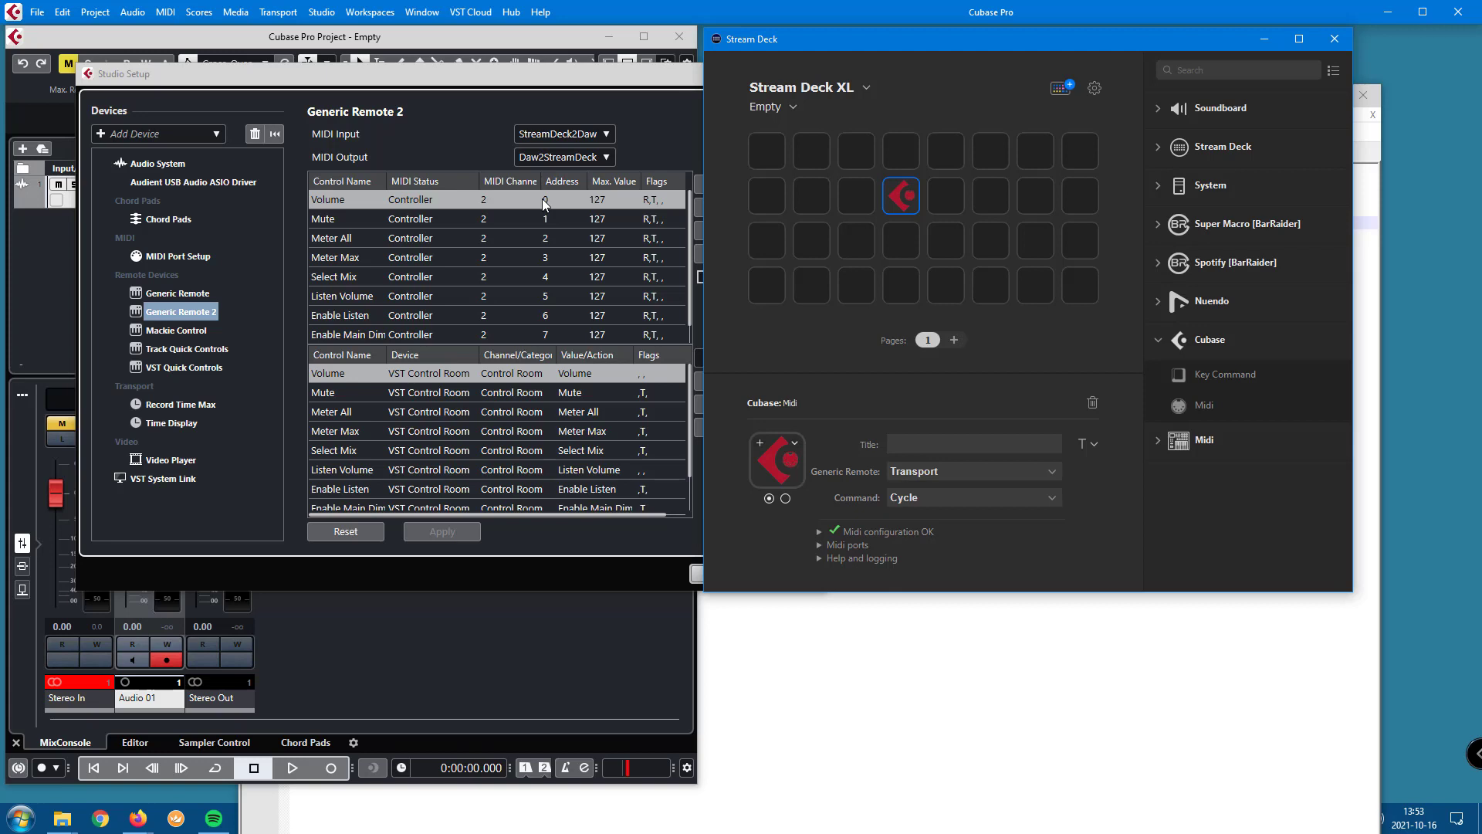
click(189, 294)
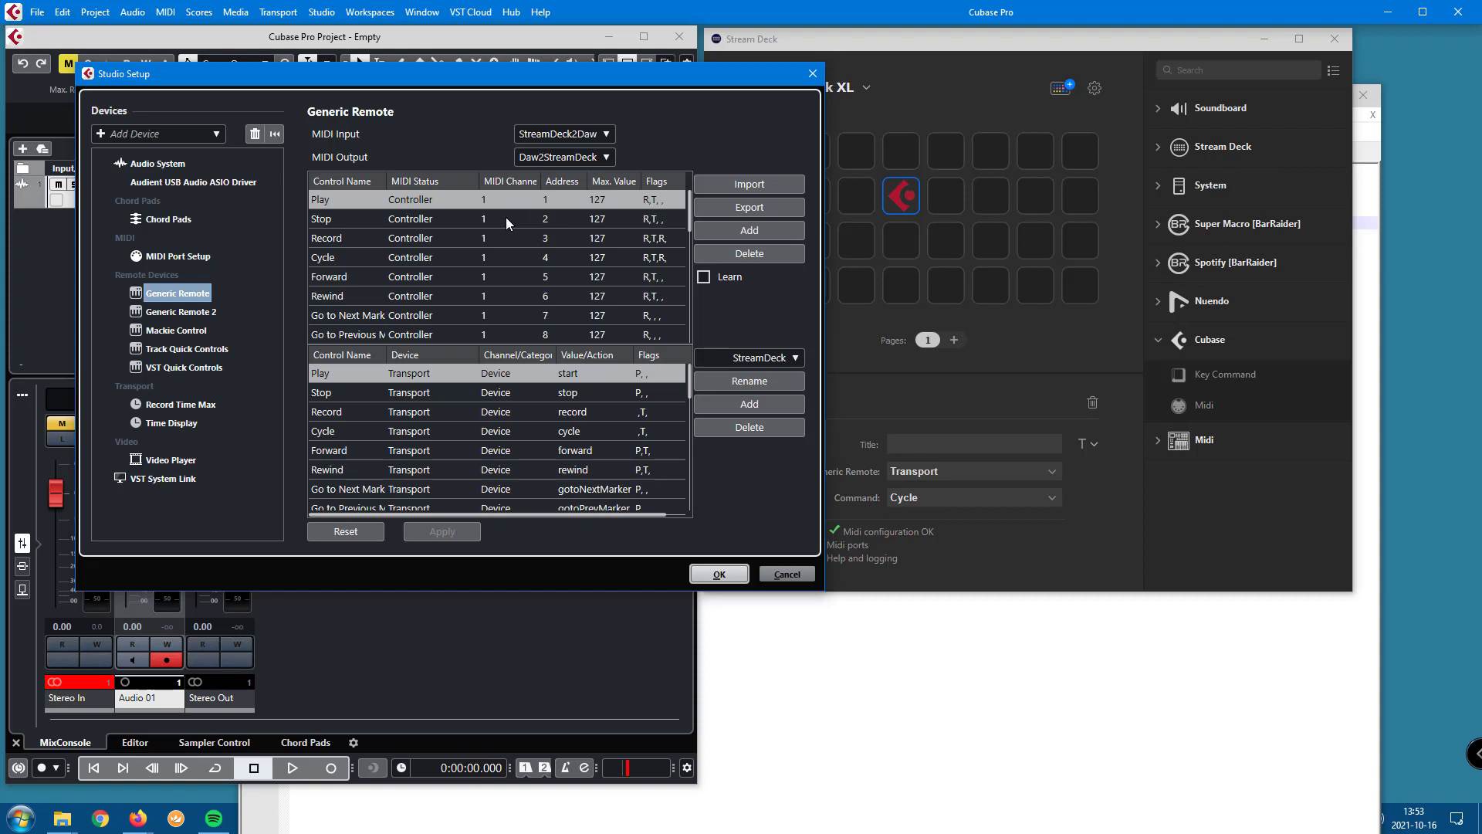
click(192, 309)
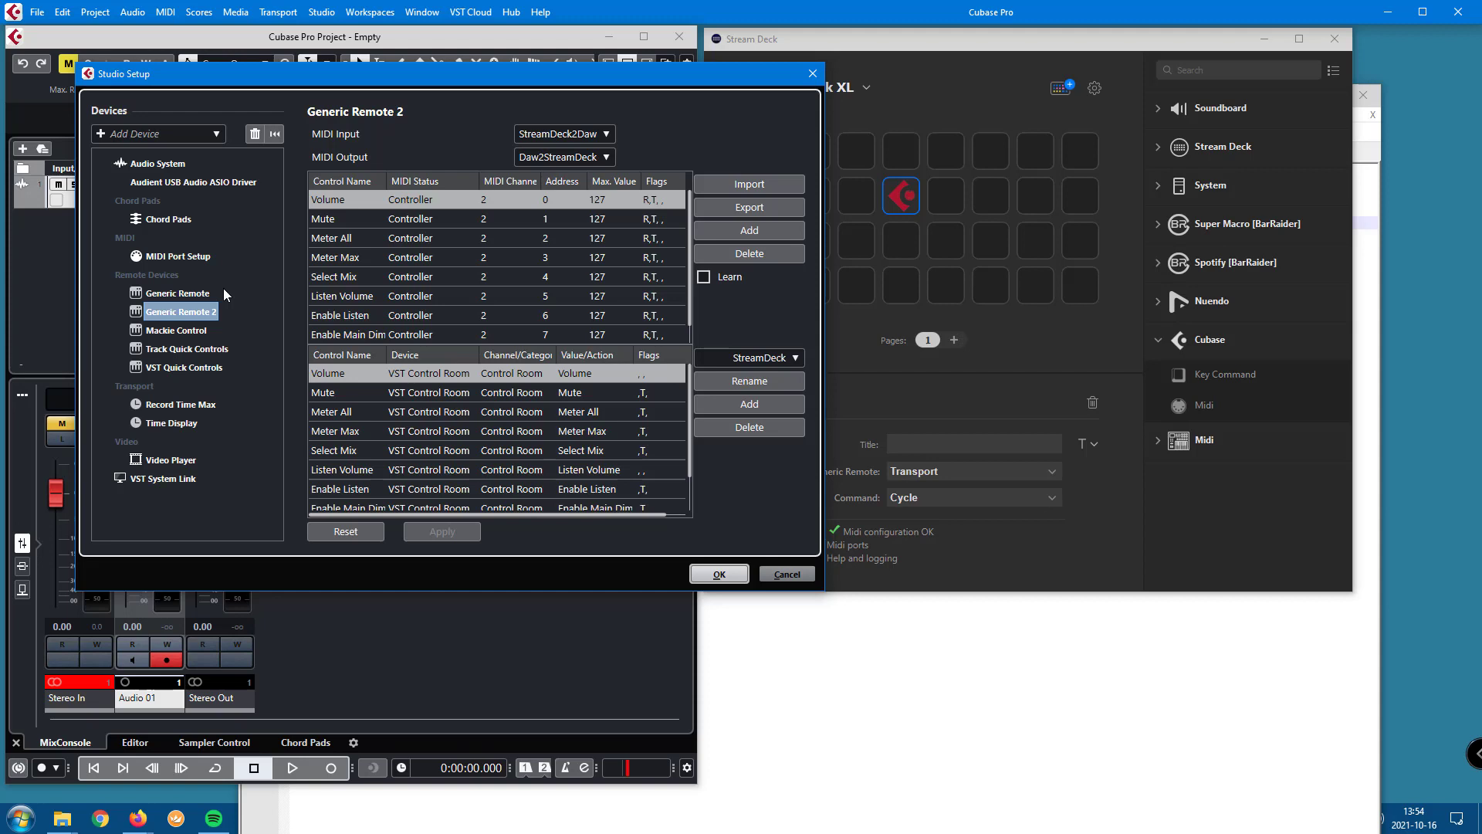
- Add Generic Remote 3 for the window zone controls and close Studio Setup with OK
click(169, 134)
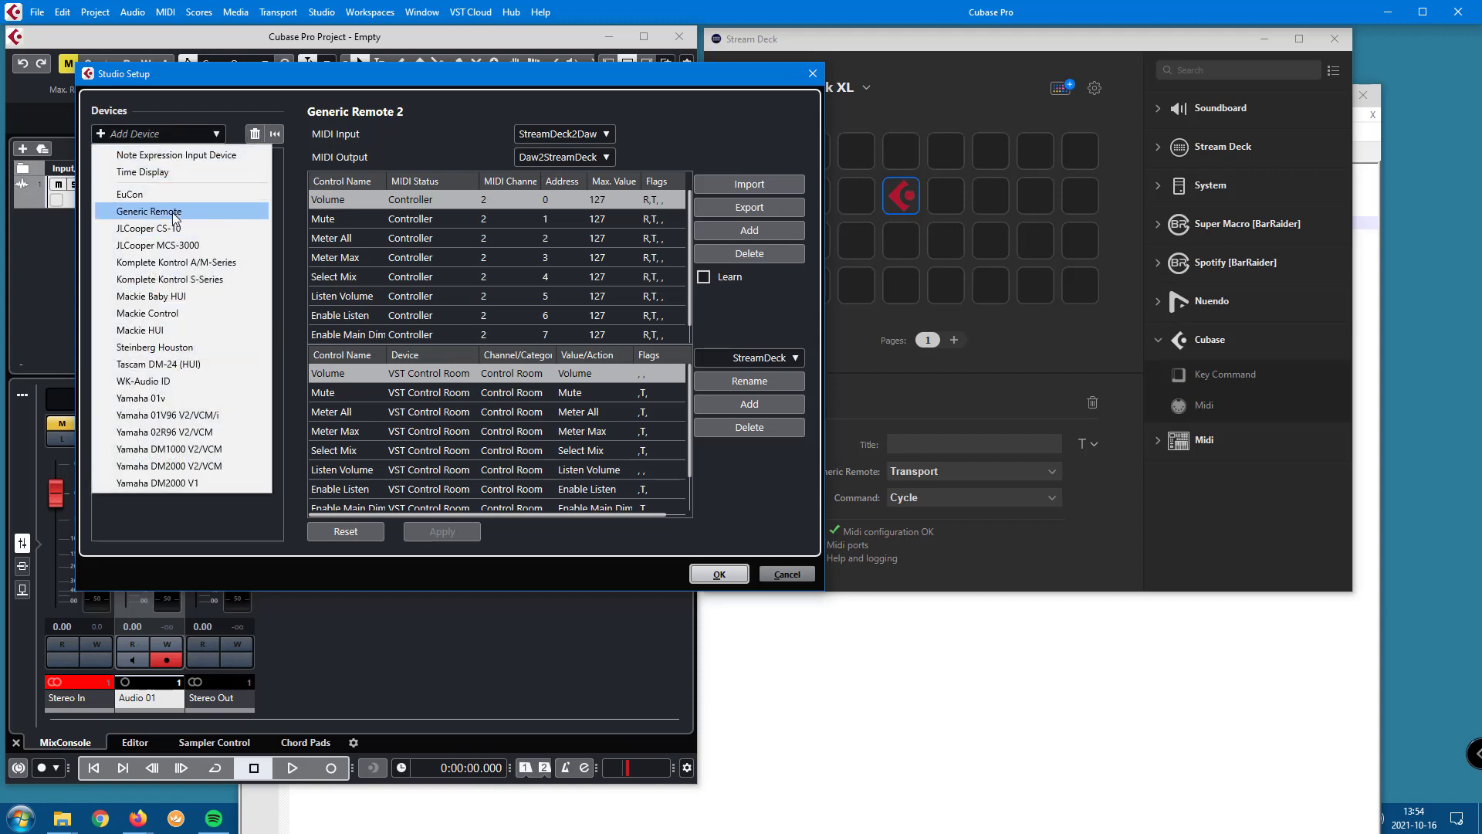
click(149, 212)
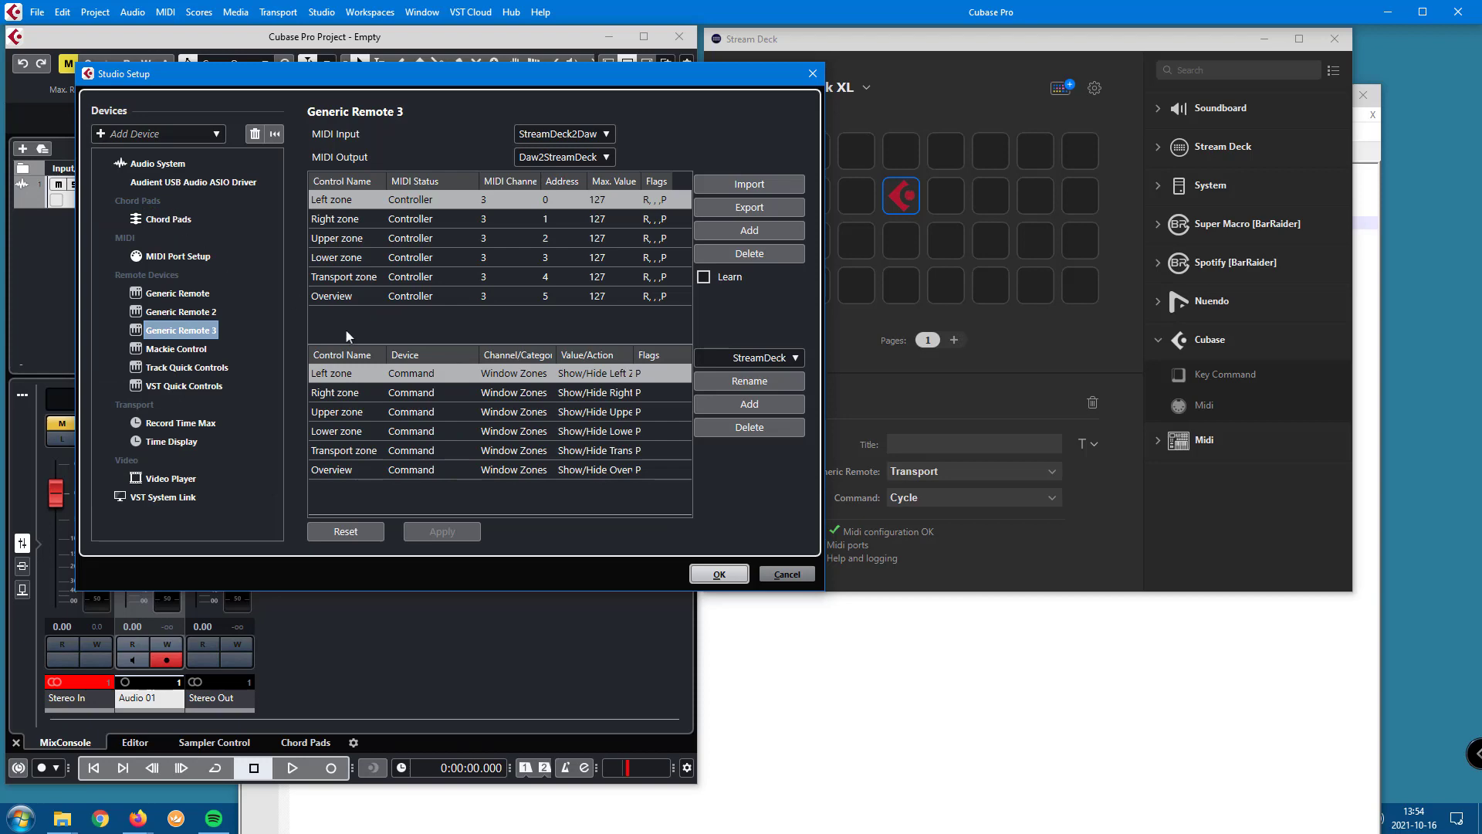
click(718, 573)
click(800, 634)
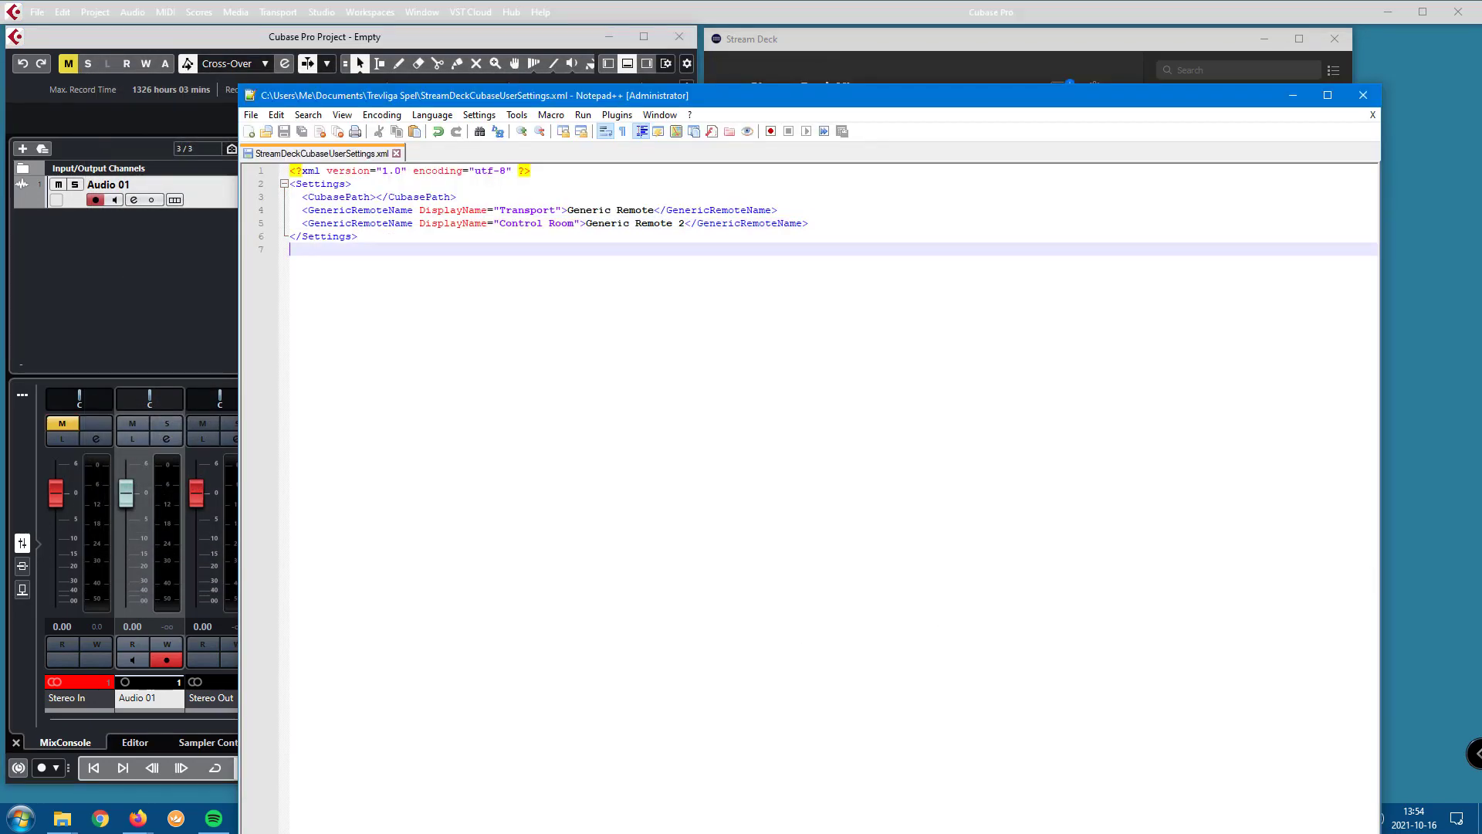
- Add a Zones entry for Generic Remote 3 after the Control Room line, then save the file
click(833, 225)
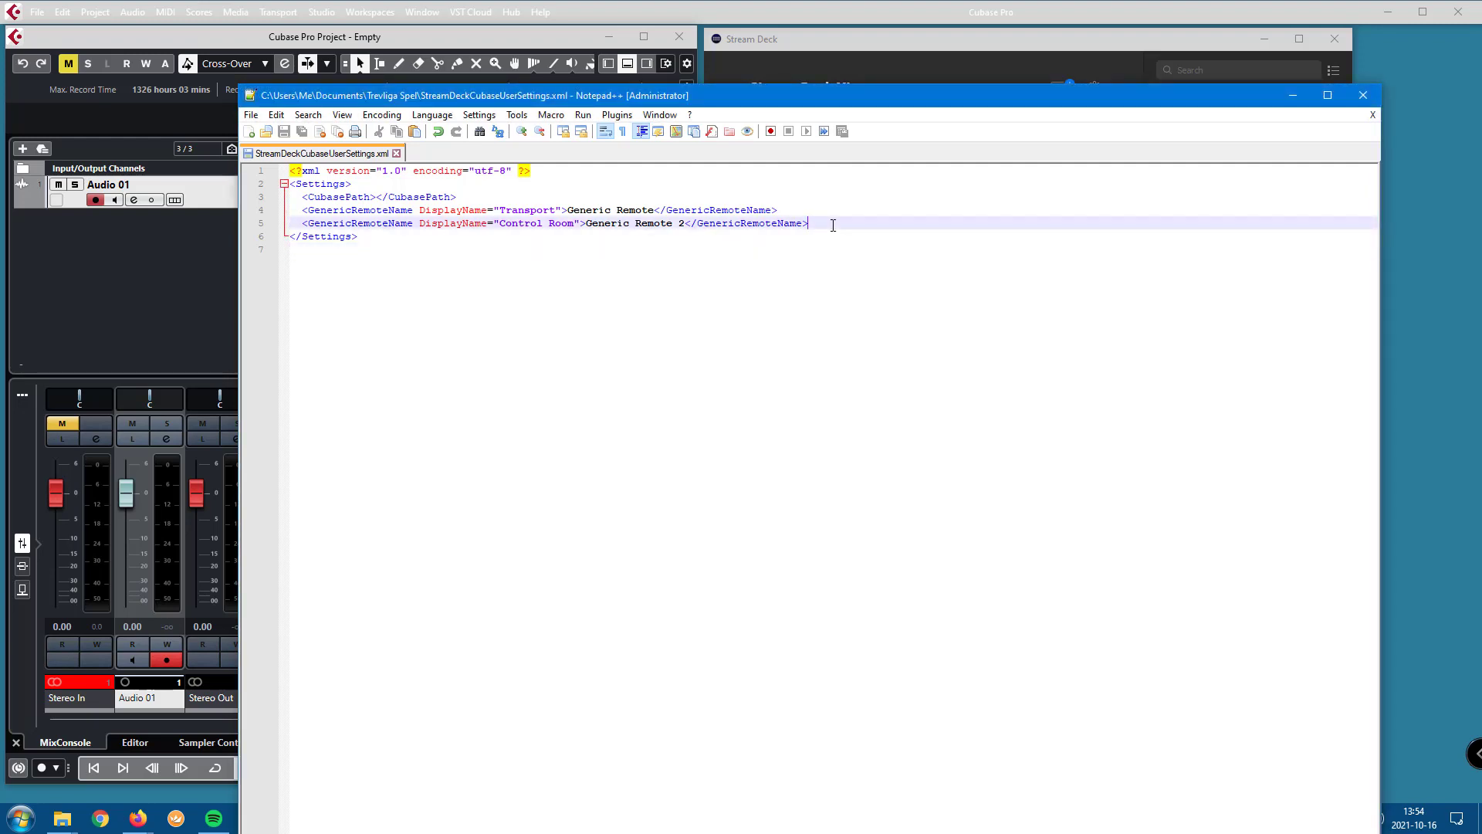
key(Return)
text(<GenericRemoteName DisplayName="Zones">Generic Remote 3</GenericRemoteName>)
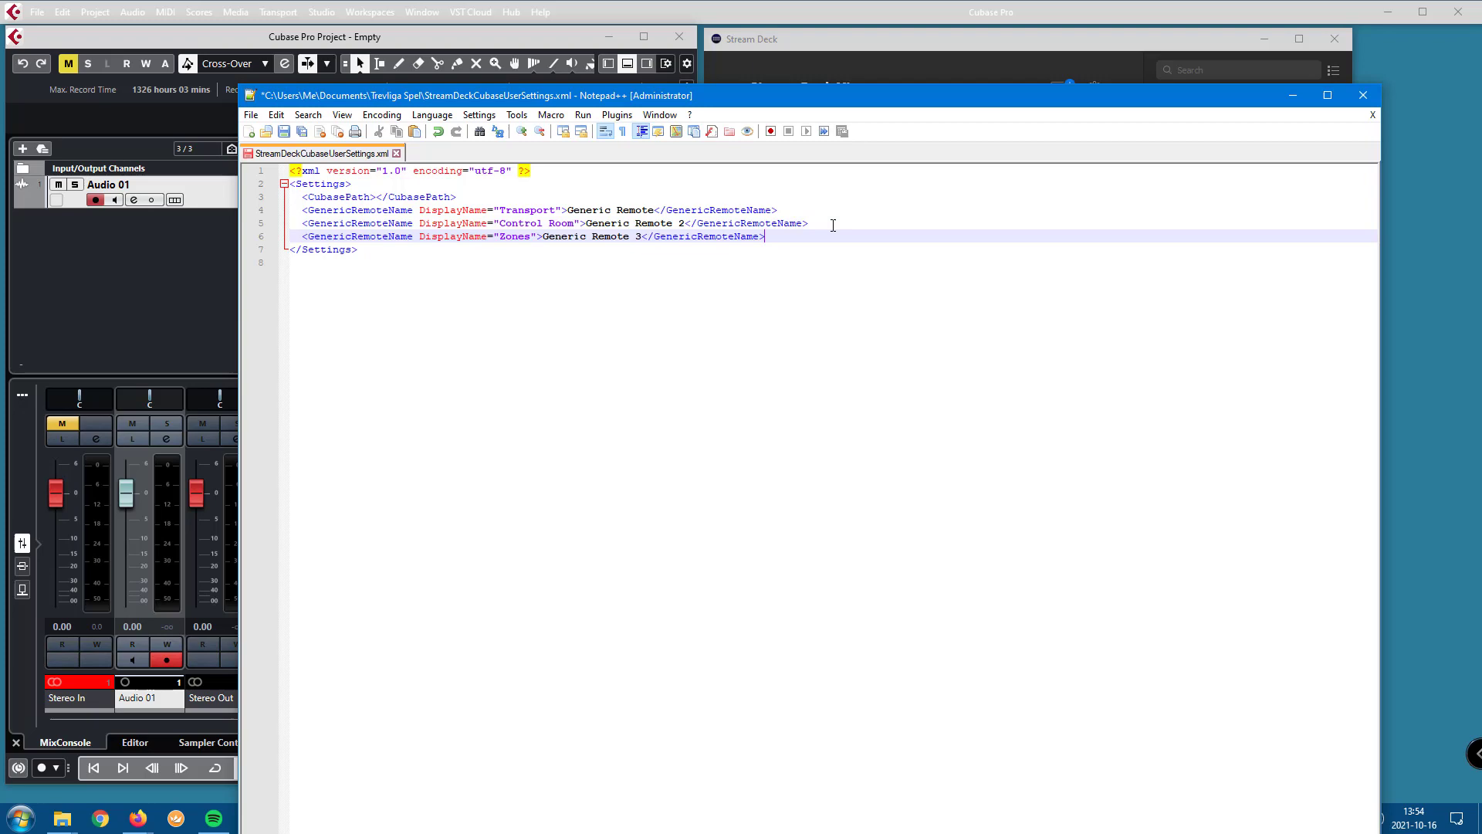
click(285, 132)
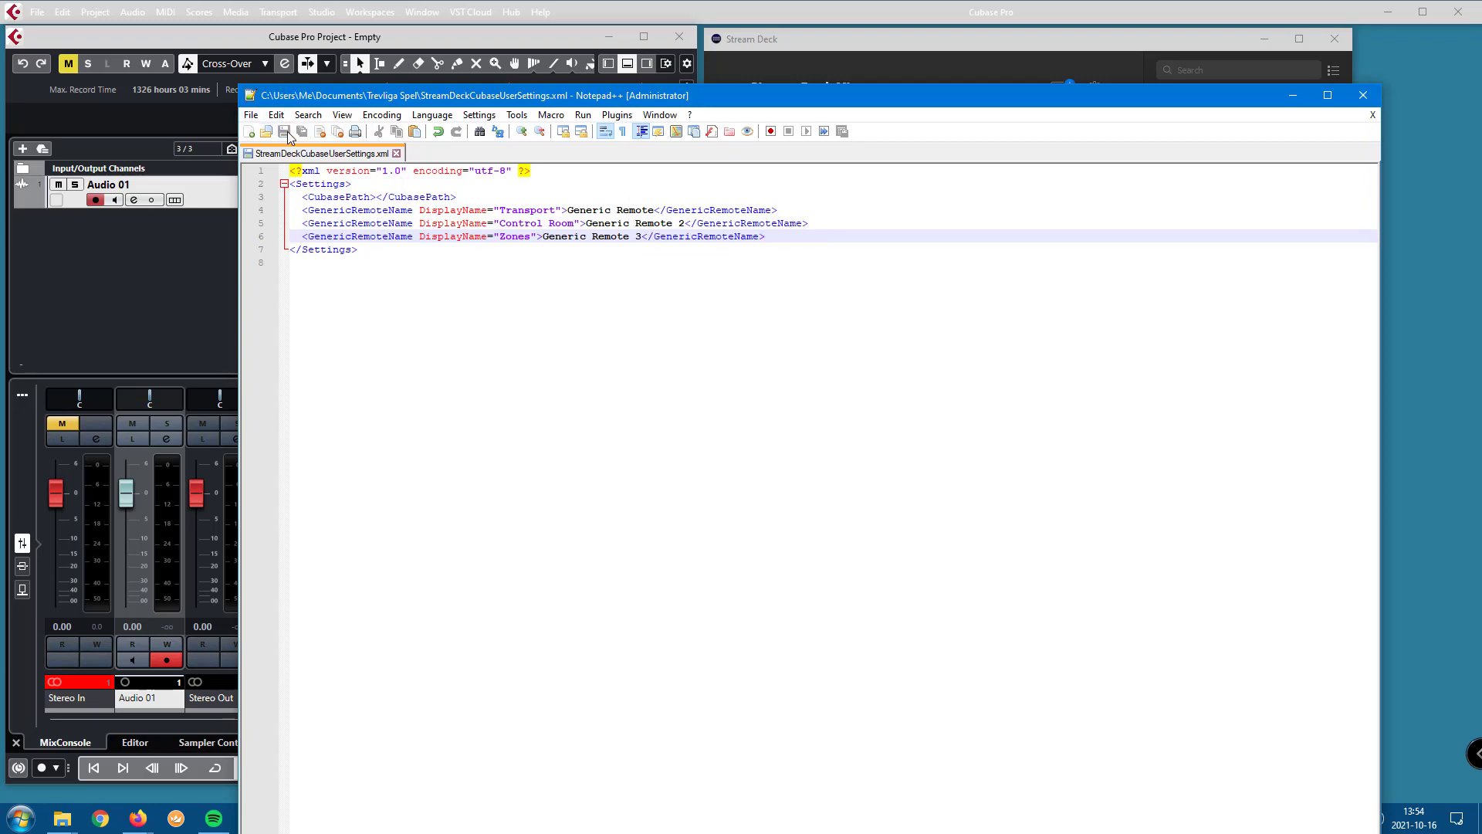
- Switch the Stream Deck XL to the Multiple Generic Remotes profile and bring Cubase forward
click(1293, 95)
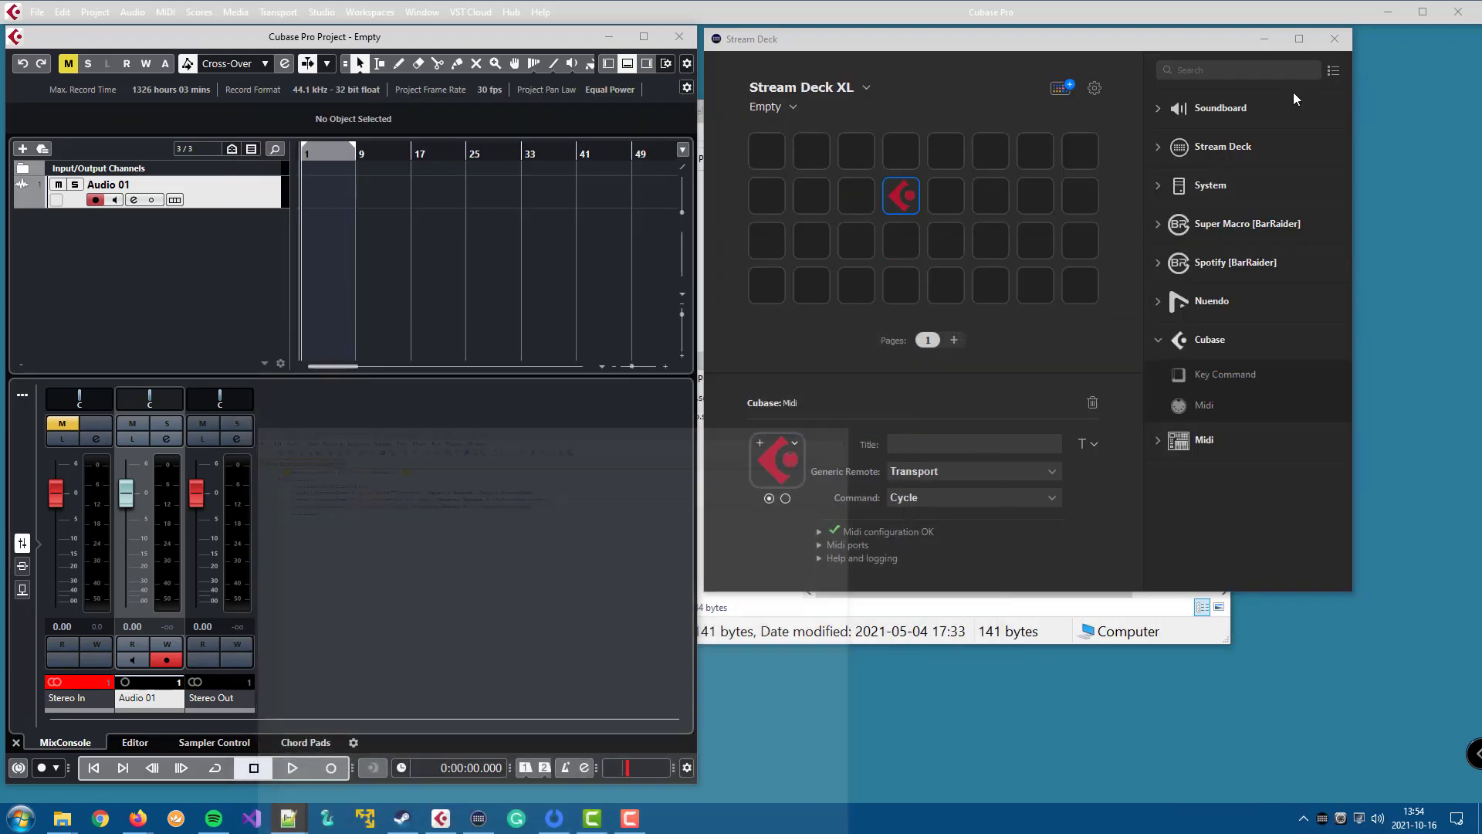
click(770, 106)
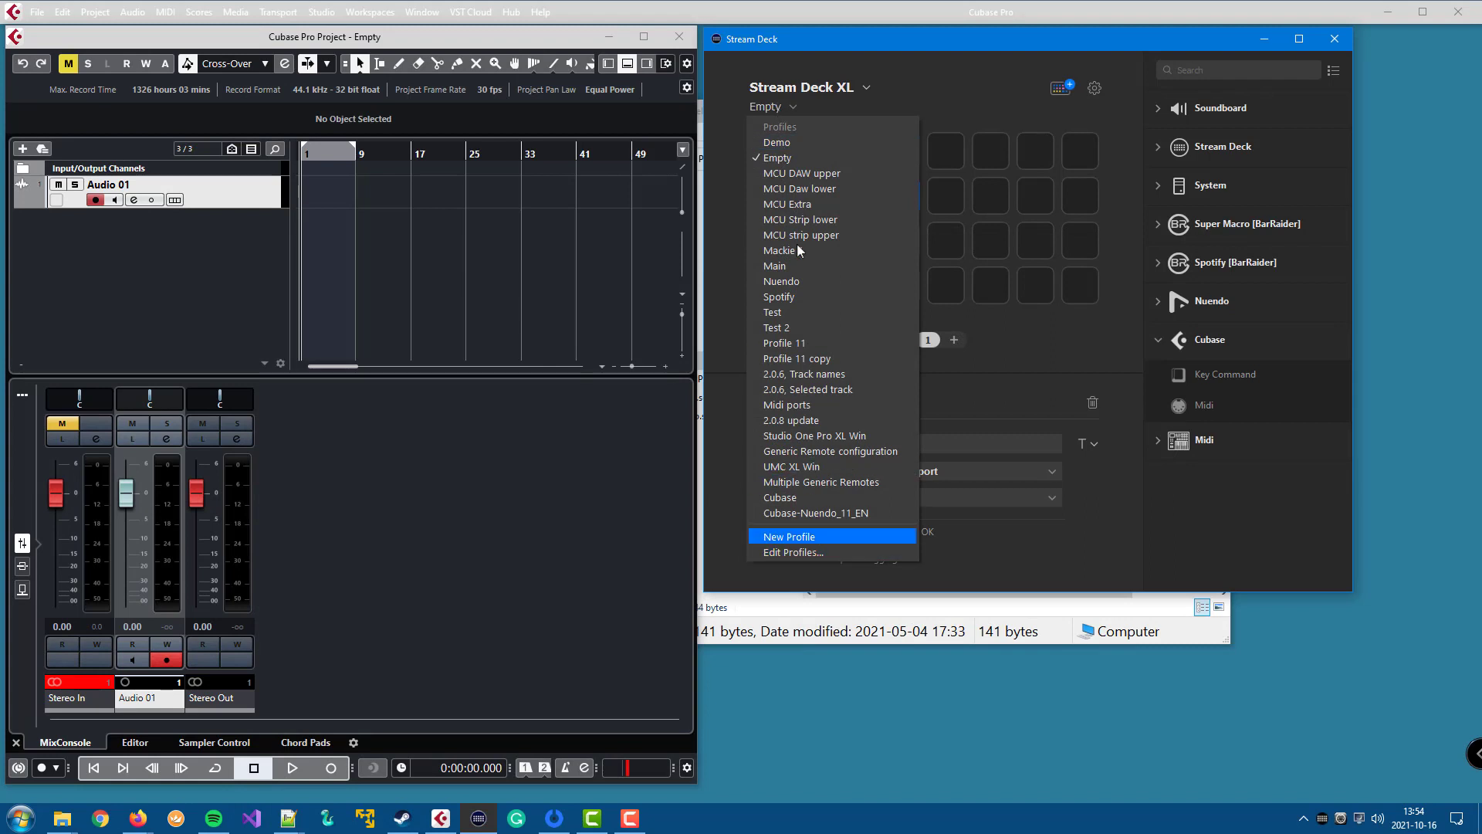
click(834, 482)
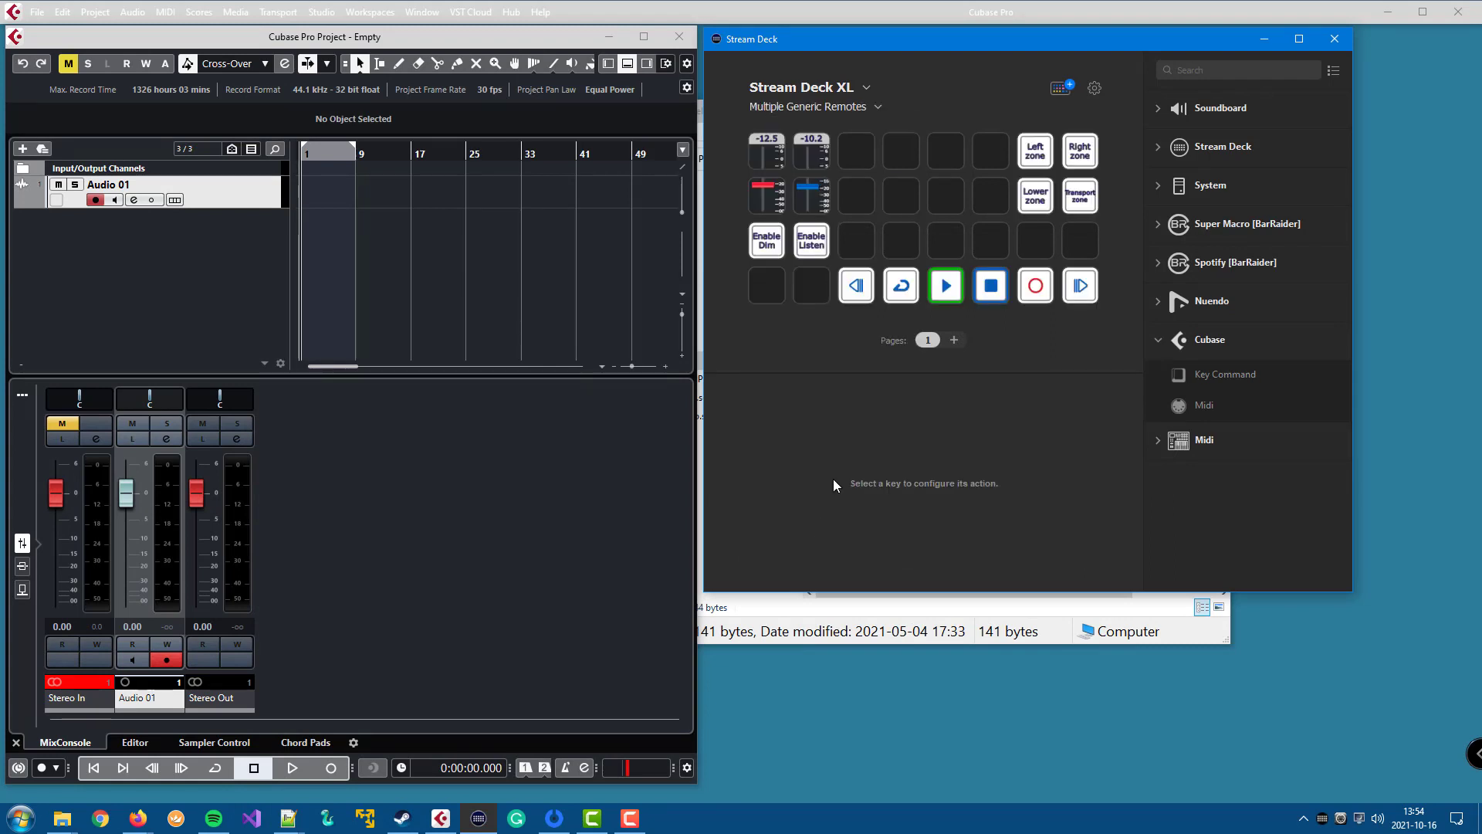
click(524, 37)
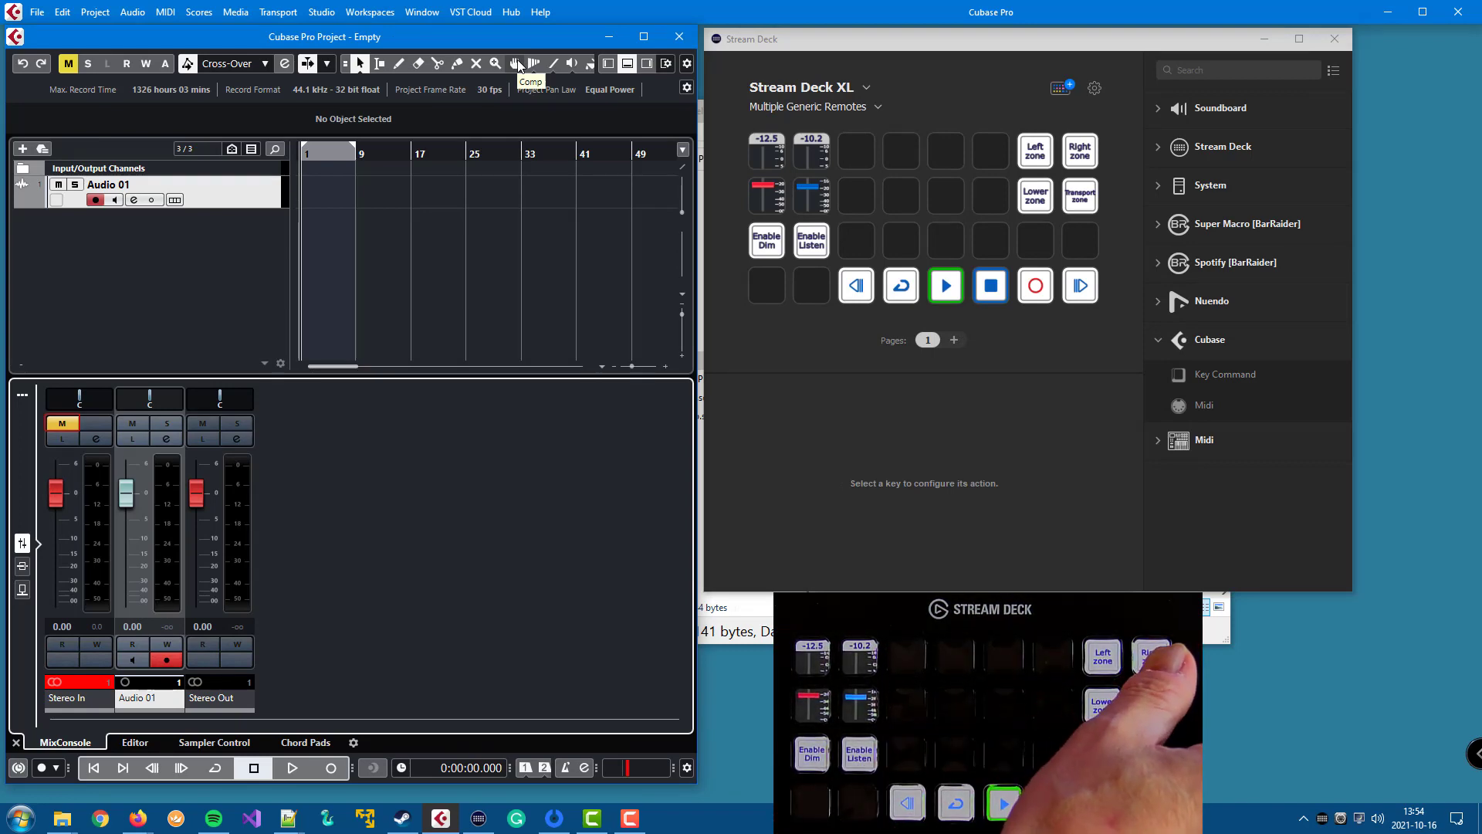
- Toggle Cubase's right and lower zones to show the Control Room, then start and stop playback
key(ctrl+alt+r)
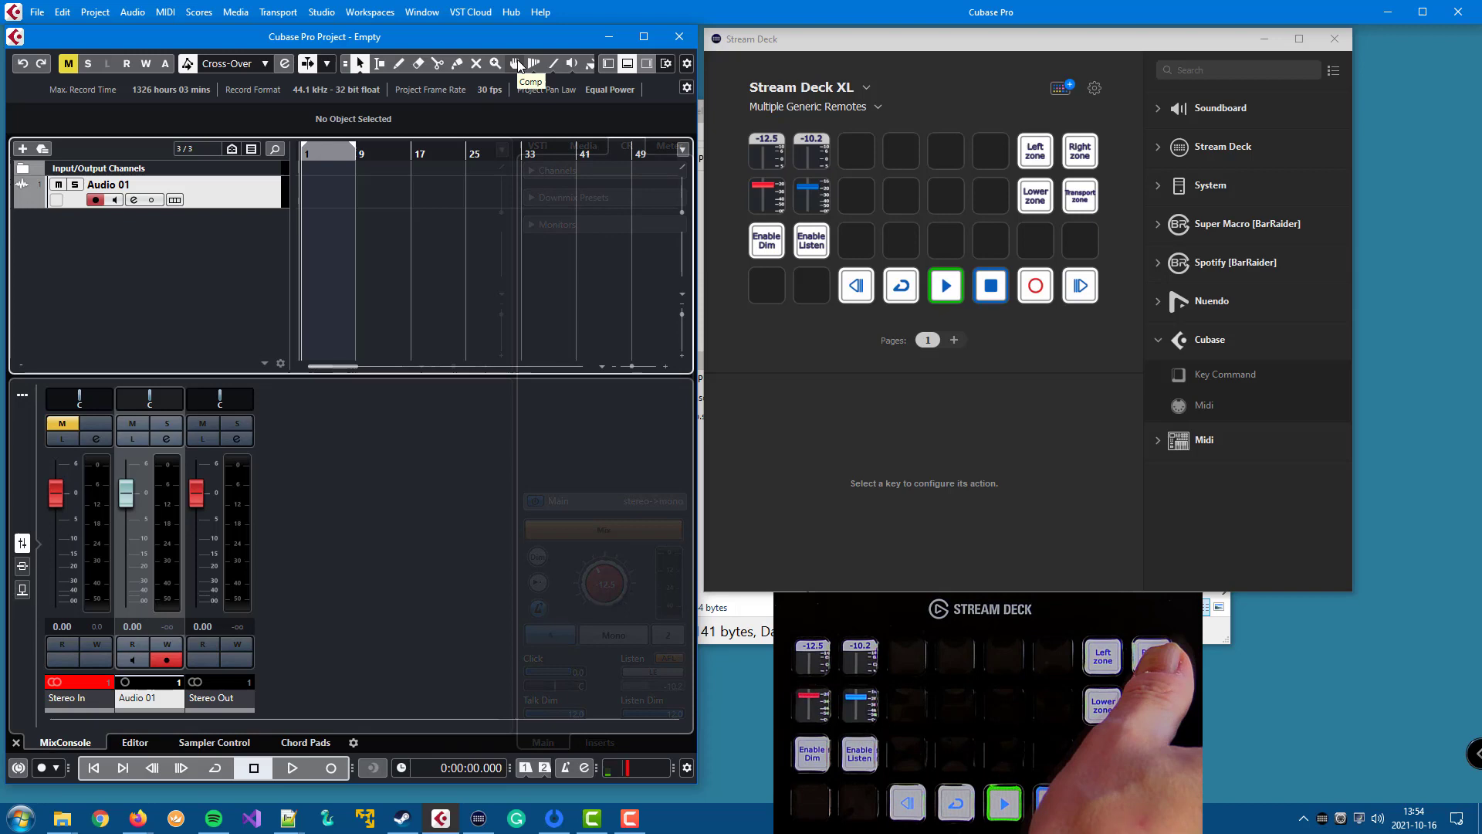
key(ctrl+alt+r)
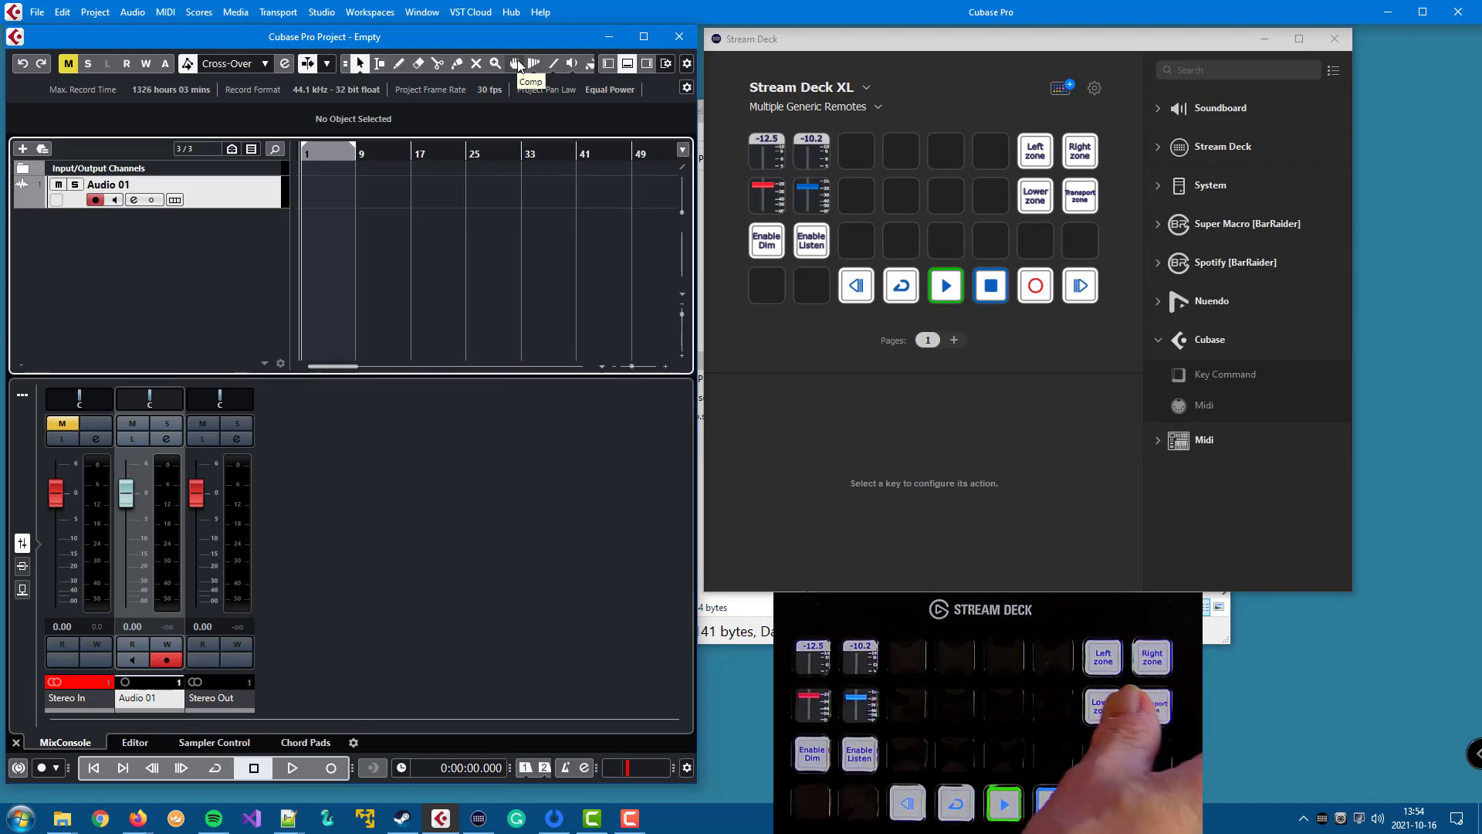
key(ctrl+alt+e)
key(ctrl+alt+e)
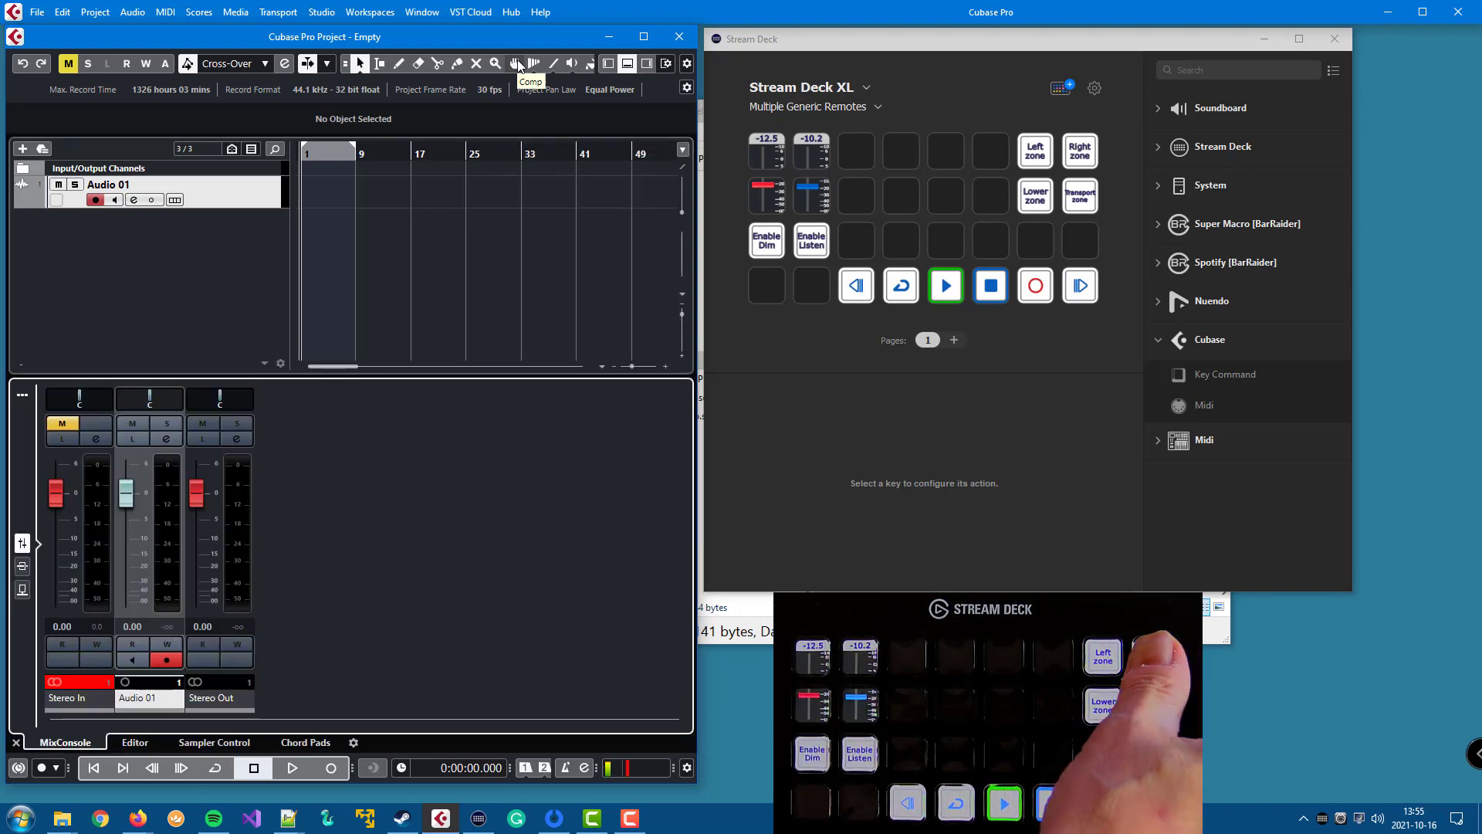
key(ctrl+alt+r)
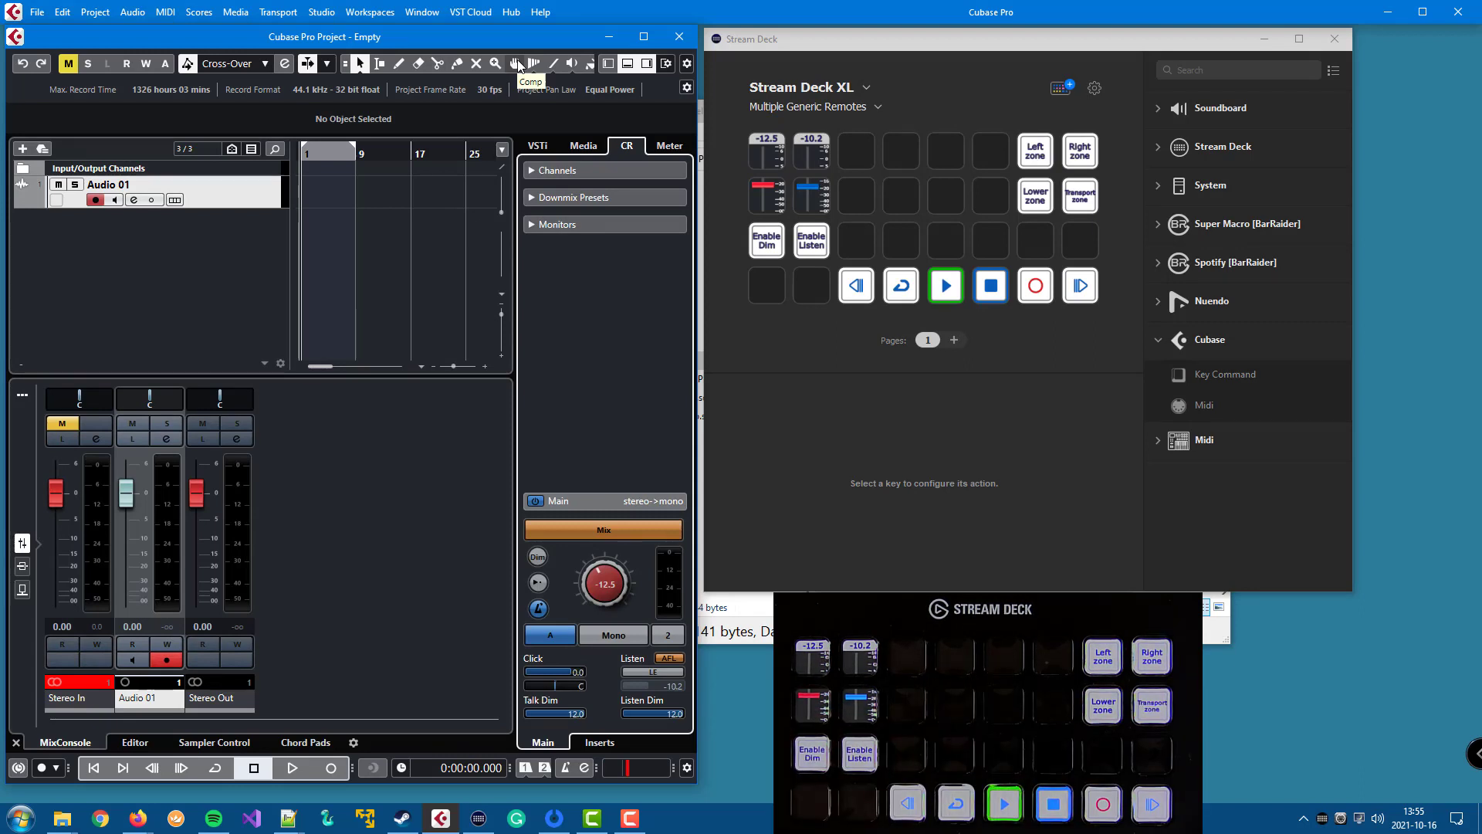
key(space)
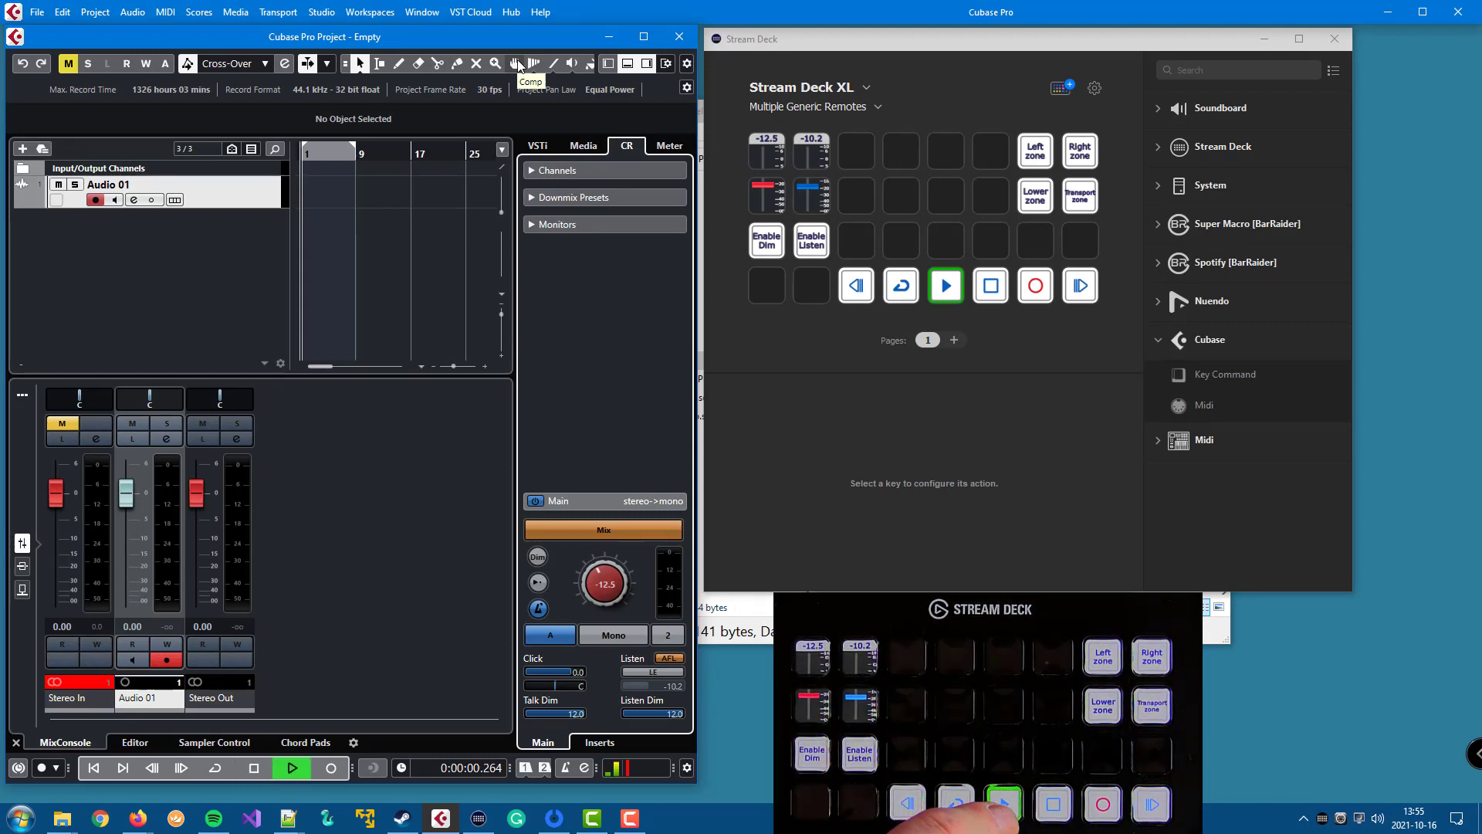
key(space)
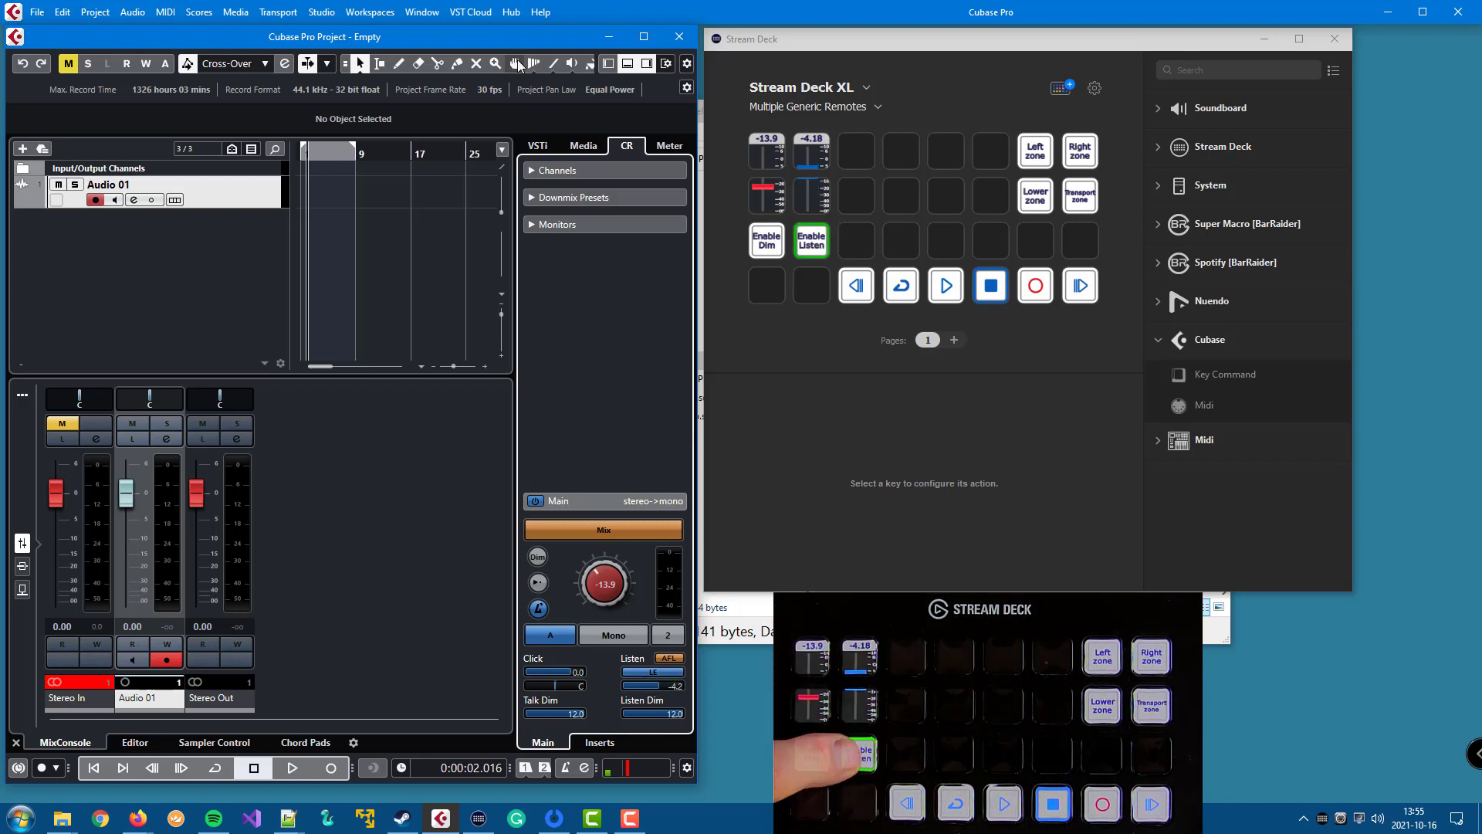
- Inspect the Enable Dim, Play and Lower zone key settings, then open Cubase's Studio menu
click(777, 247)
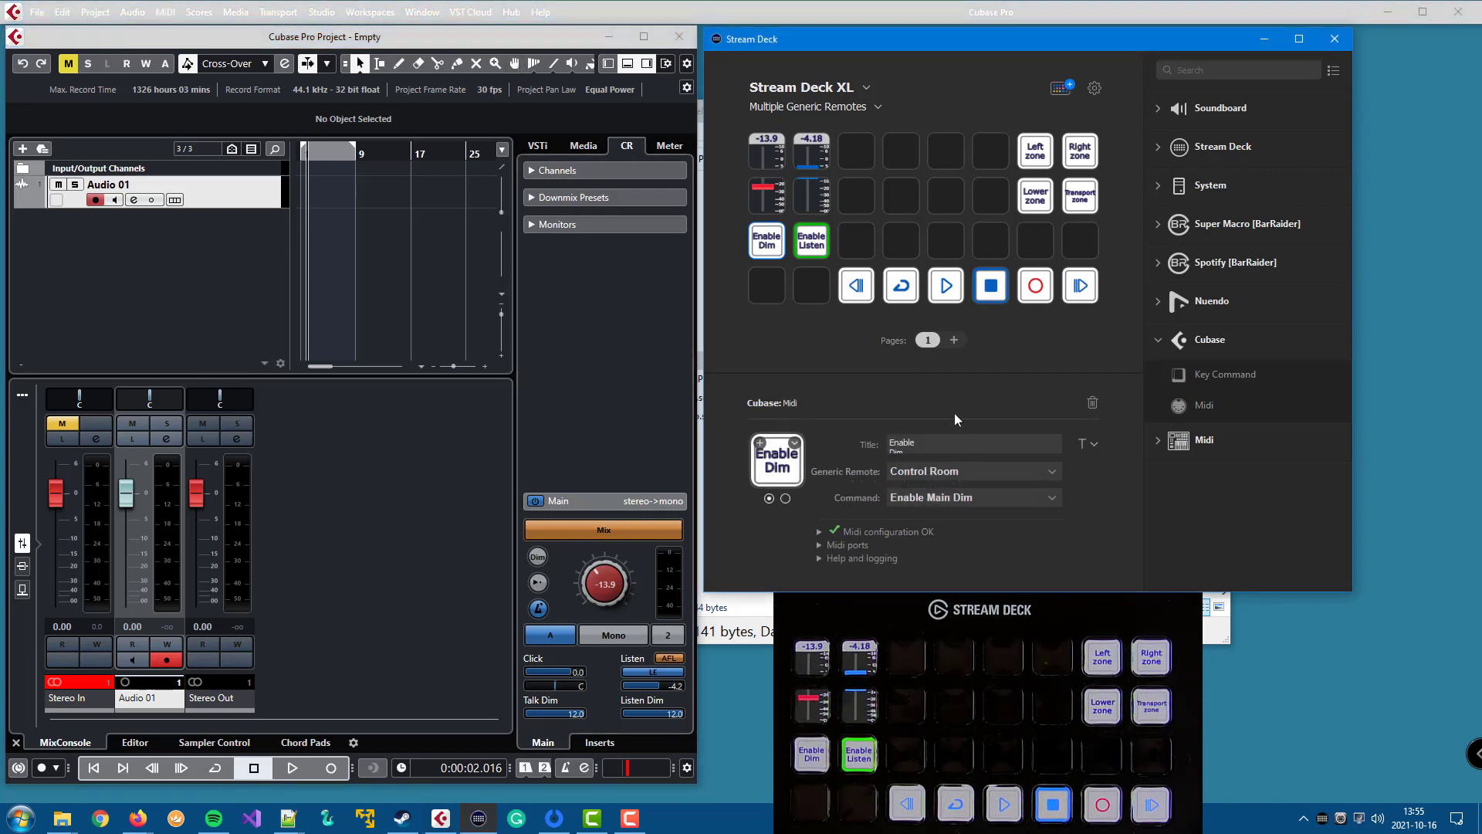
click(938, 287)
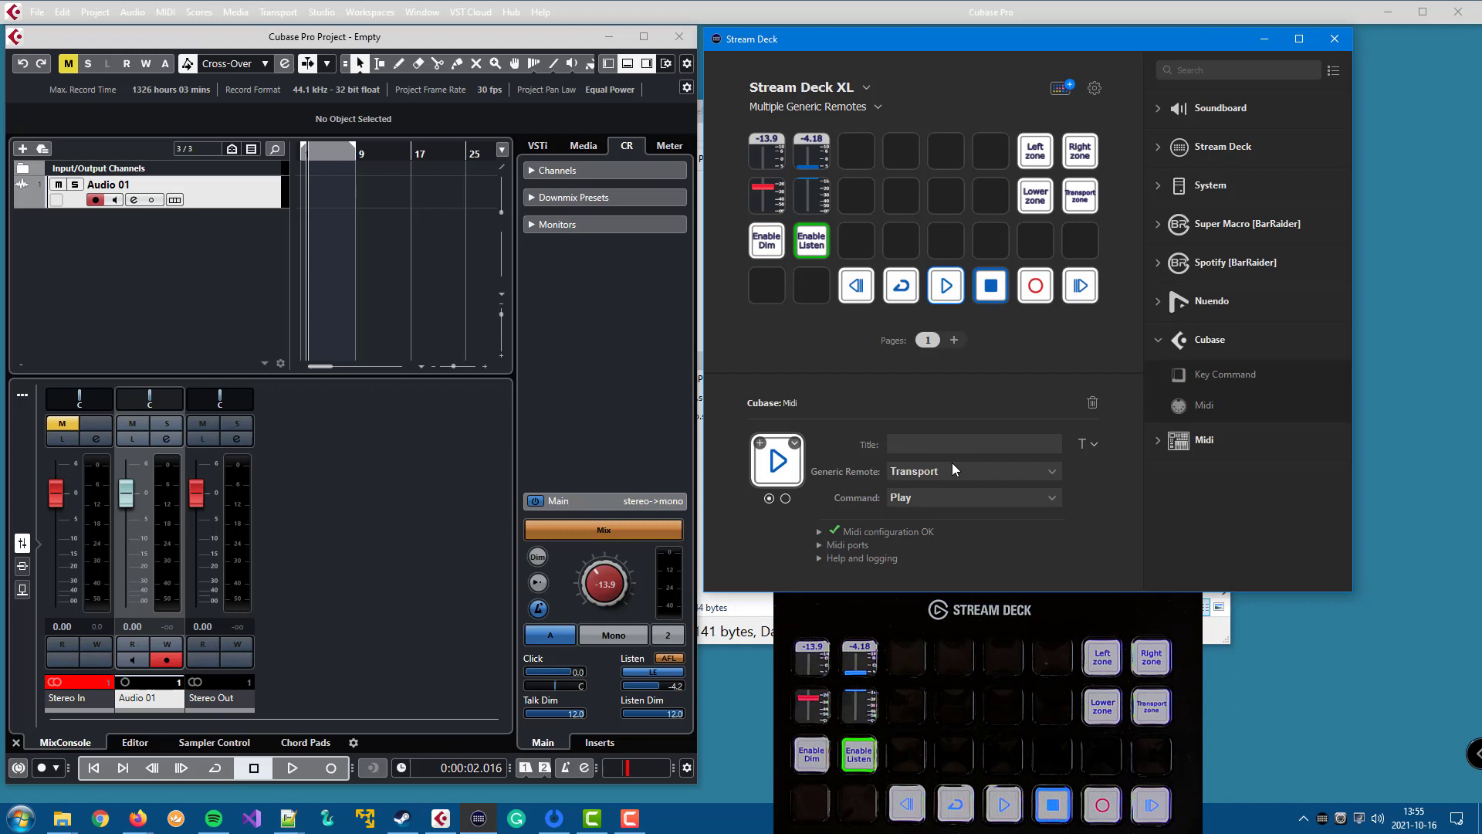
click(1040, 200)
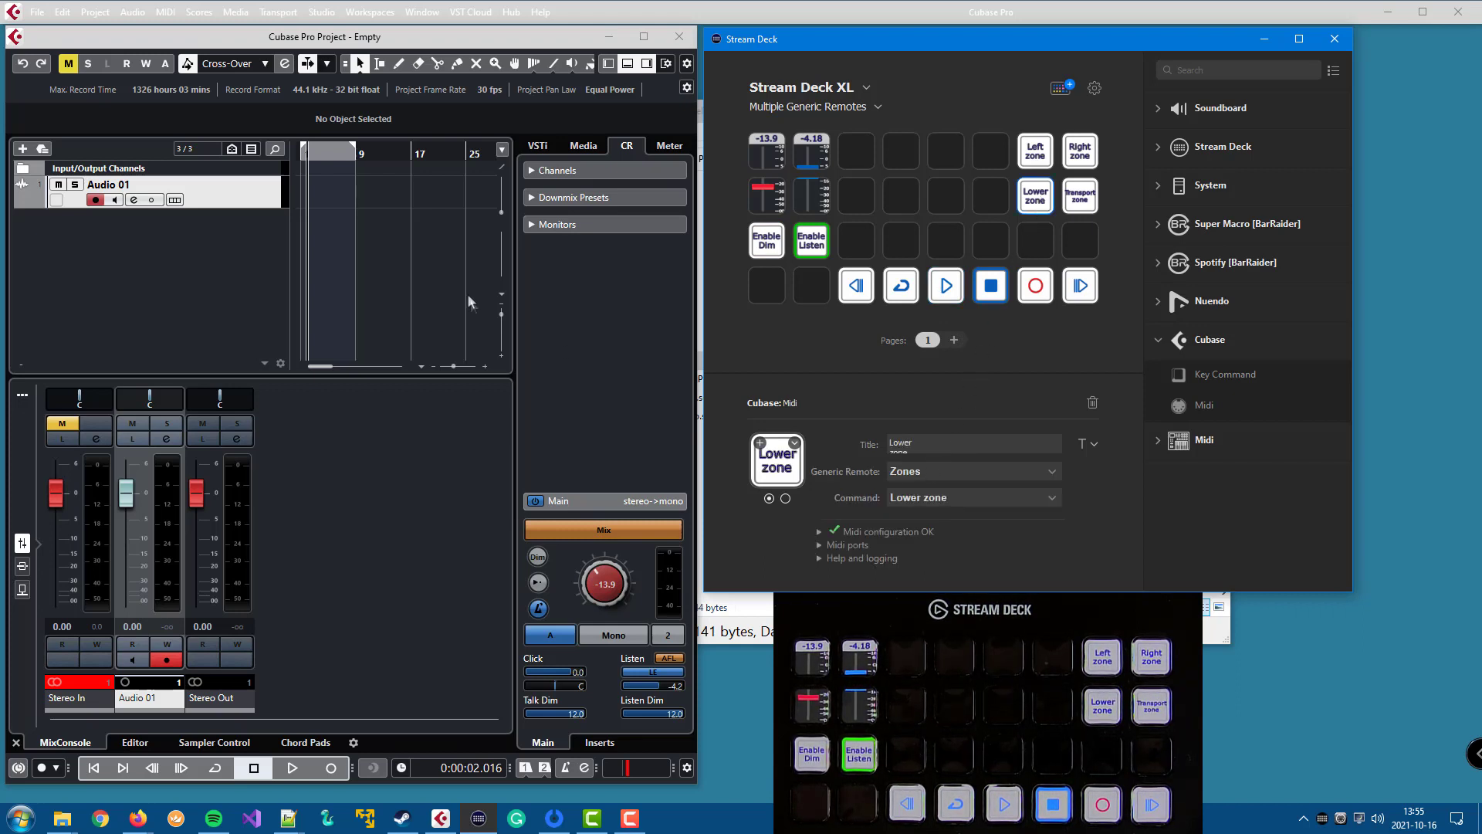
click(342, 40)
click(322, 12)
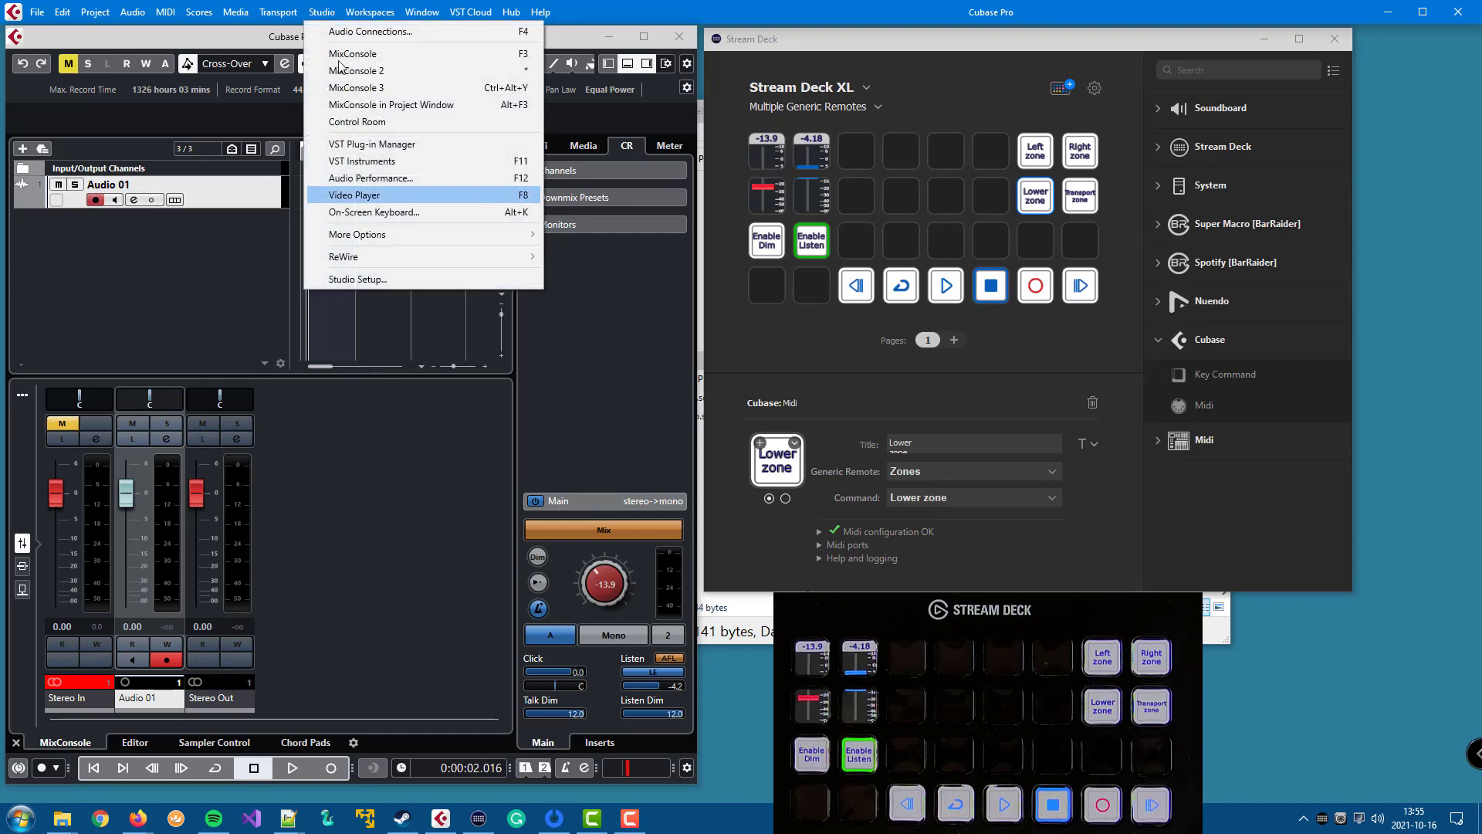
click(382, 277)
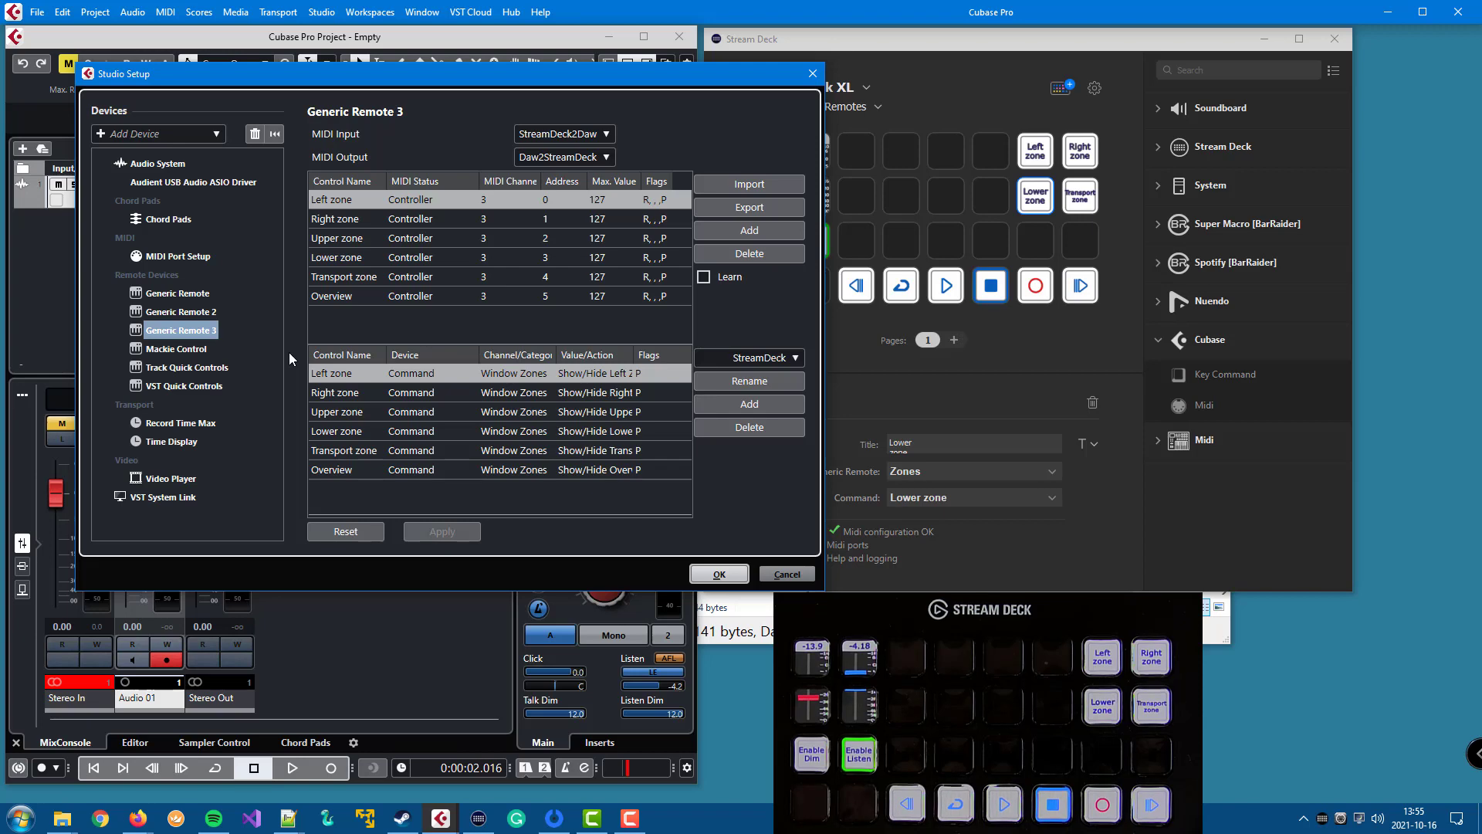
key(Escape)
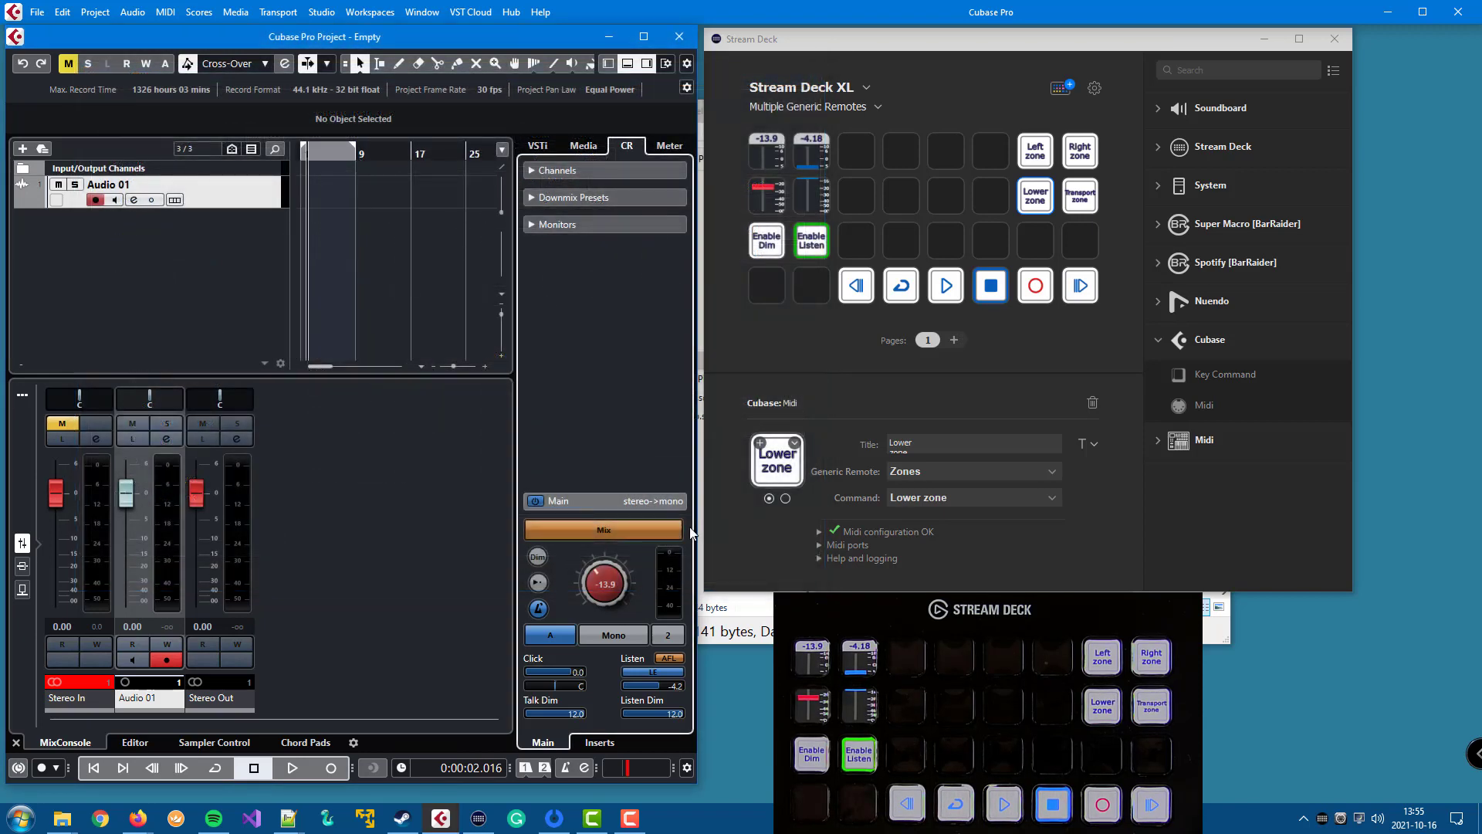